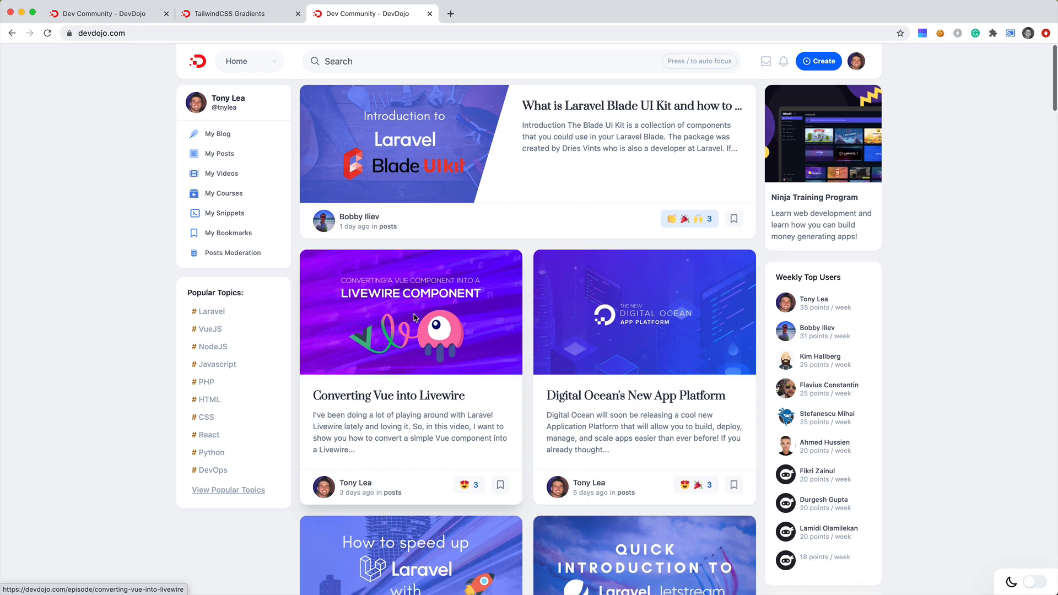
Close the duplicate DevDojo tab and open unsplash.com in a new tab.
scroll(441, 278, up, 2)
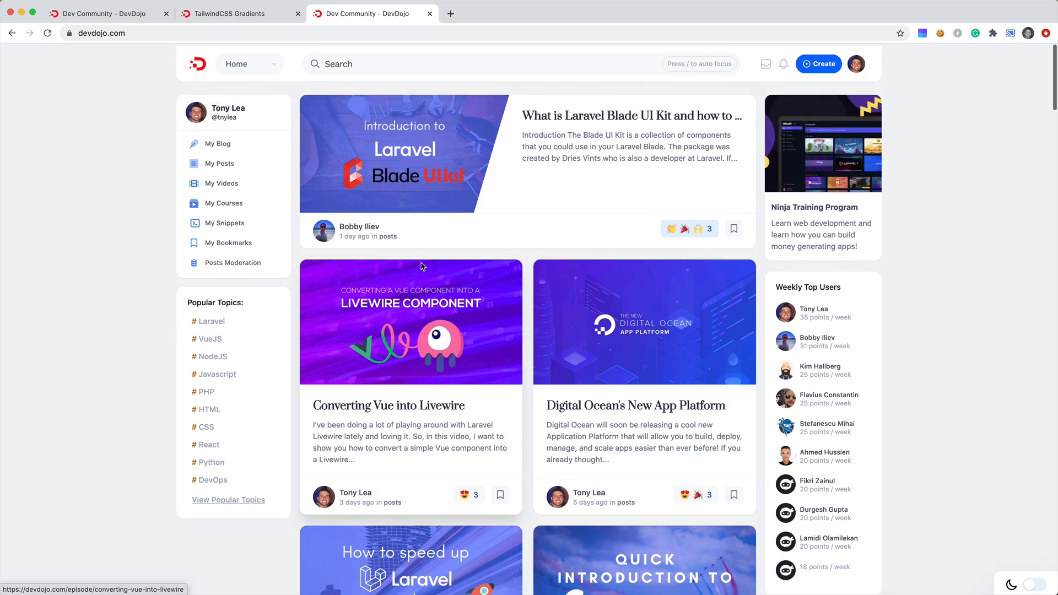
click(429, 14)
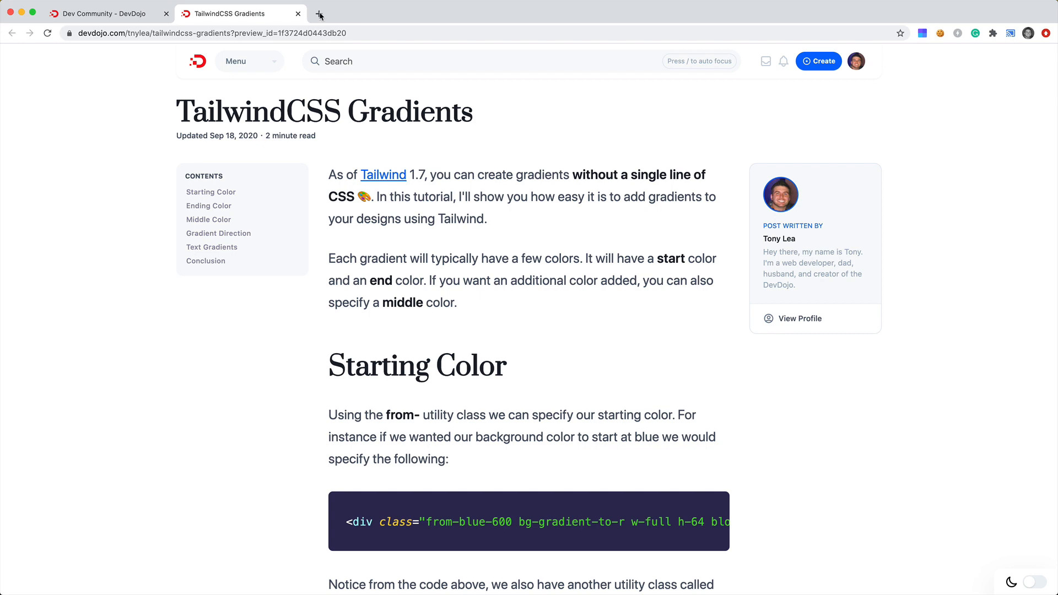
click(320, 13)
text(un)
key(Return)
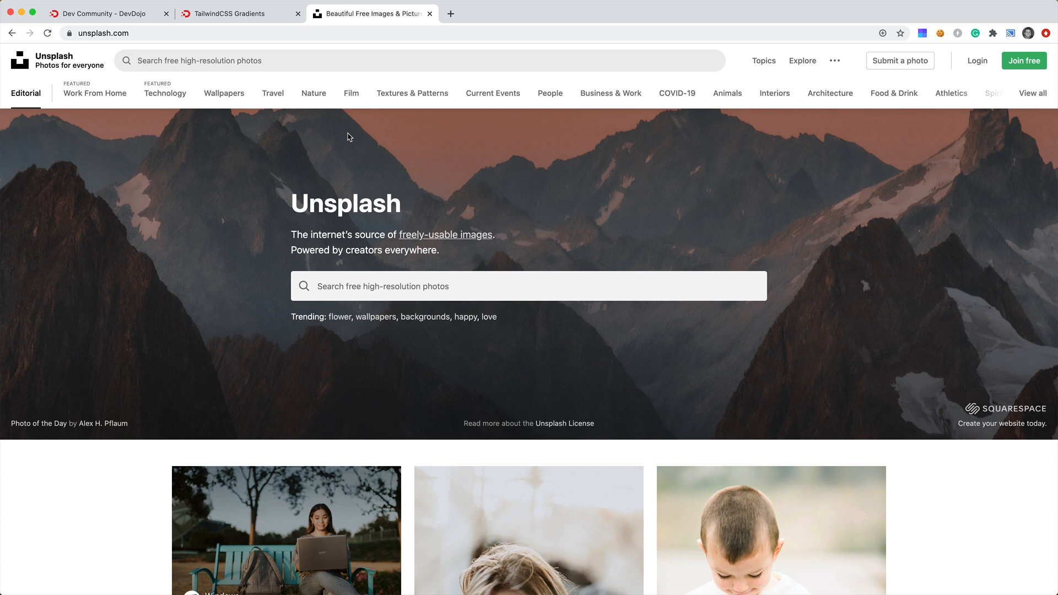
Search Unsplash for gradient and browse through the resulting photos.
click(477, 287)
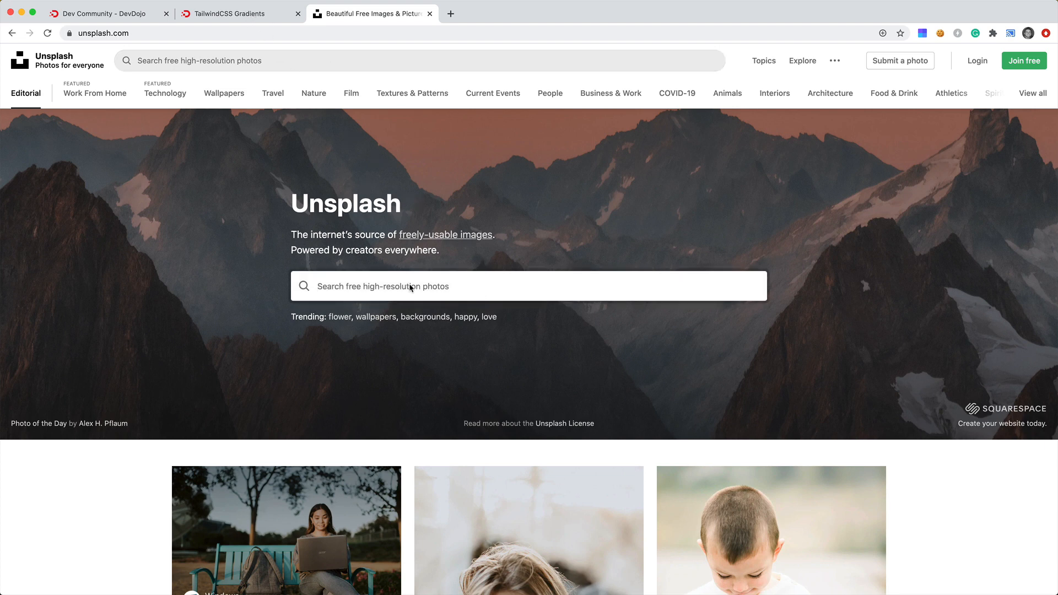
text(gradient)
key(Return)
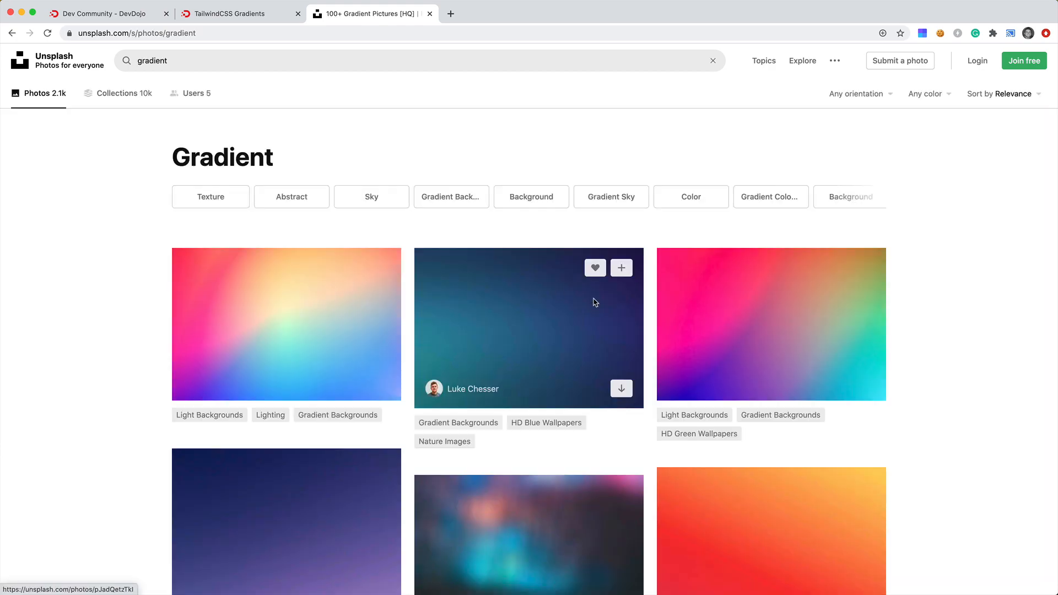
scroll(946, 339, down, 5)
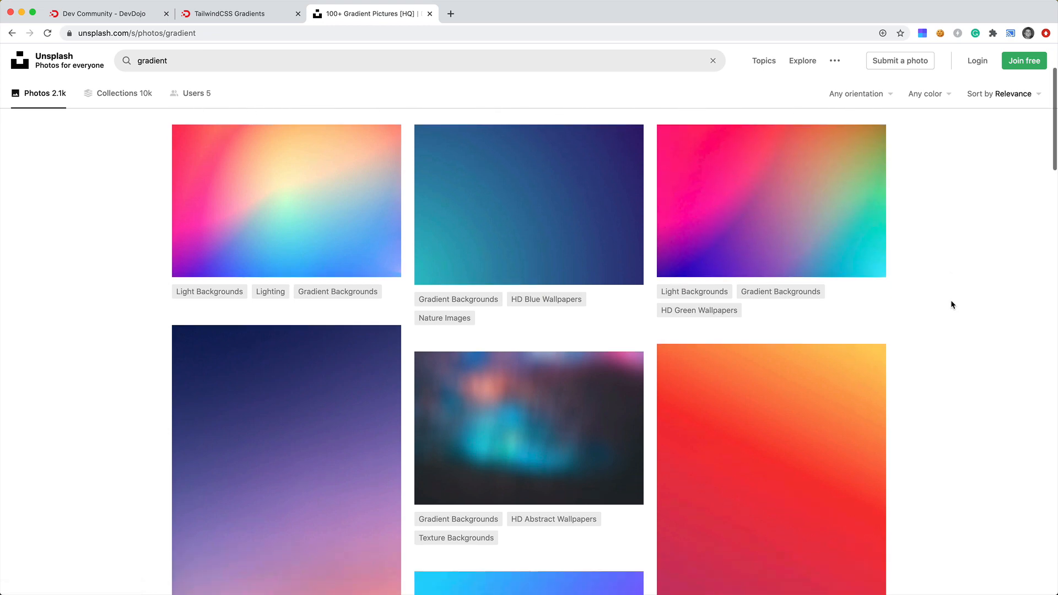
scroll(943, 288, down, 10)
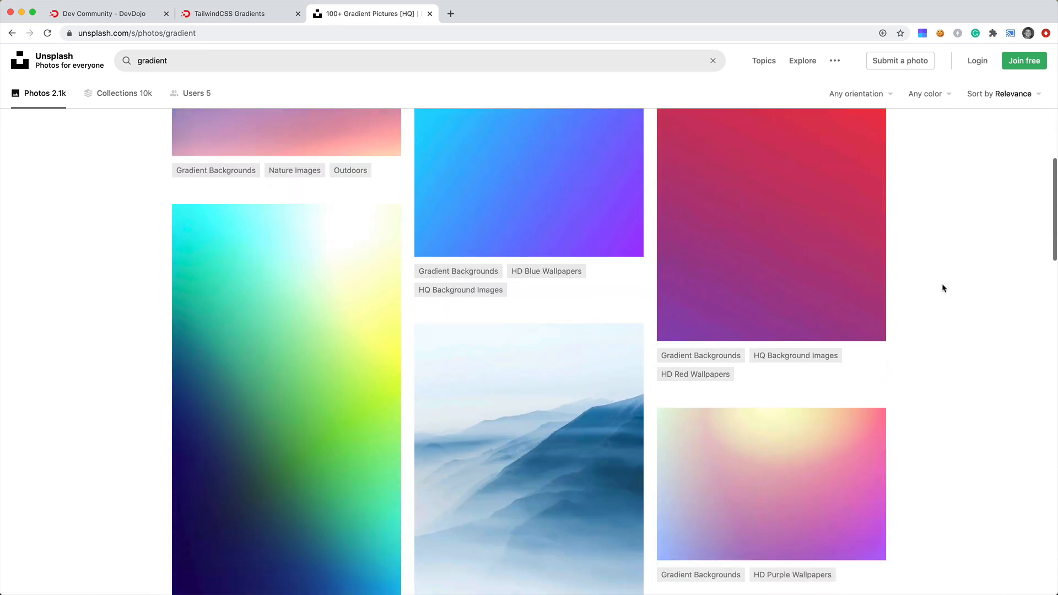
scroll(944, 288, down, 12)
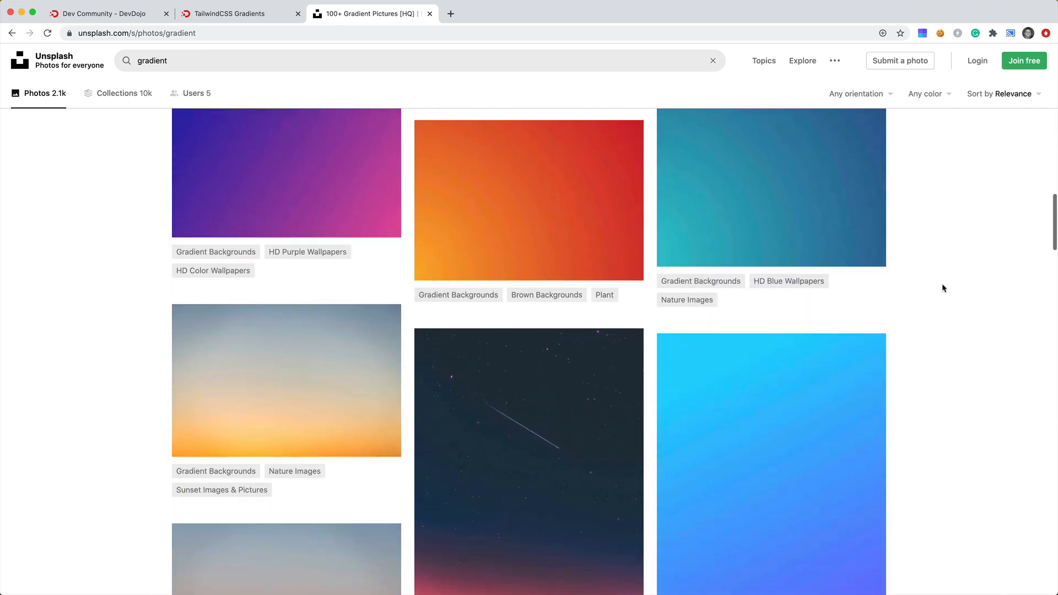
scroll(942, 288, down, 9)
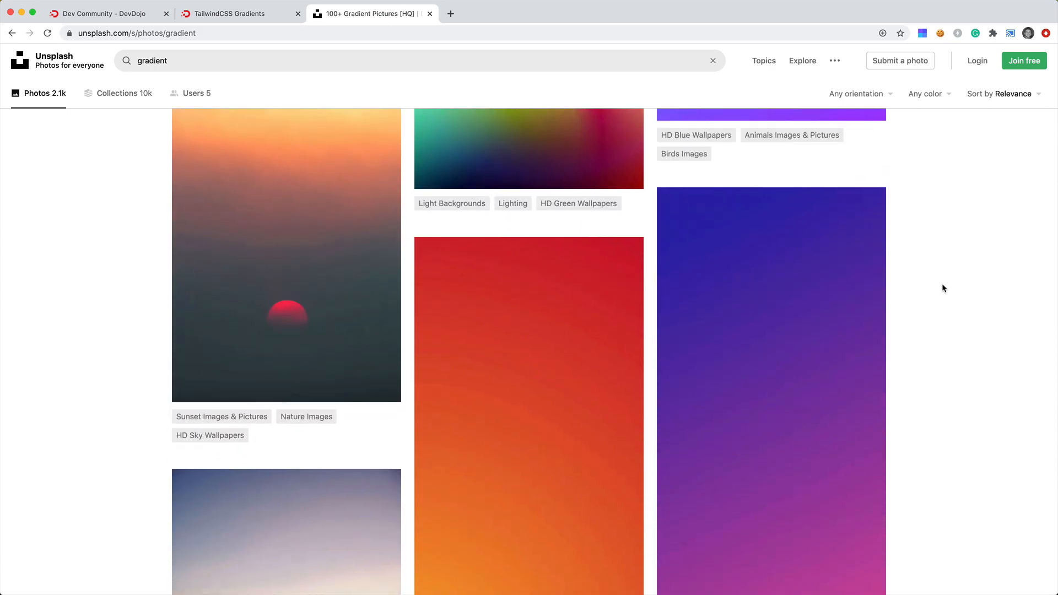
scroll(943, 287, up, 15)
scroll(942, 288, up, 5)
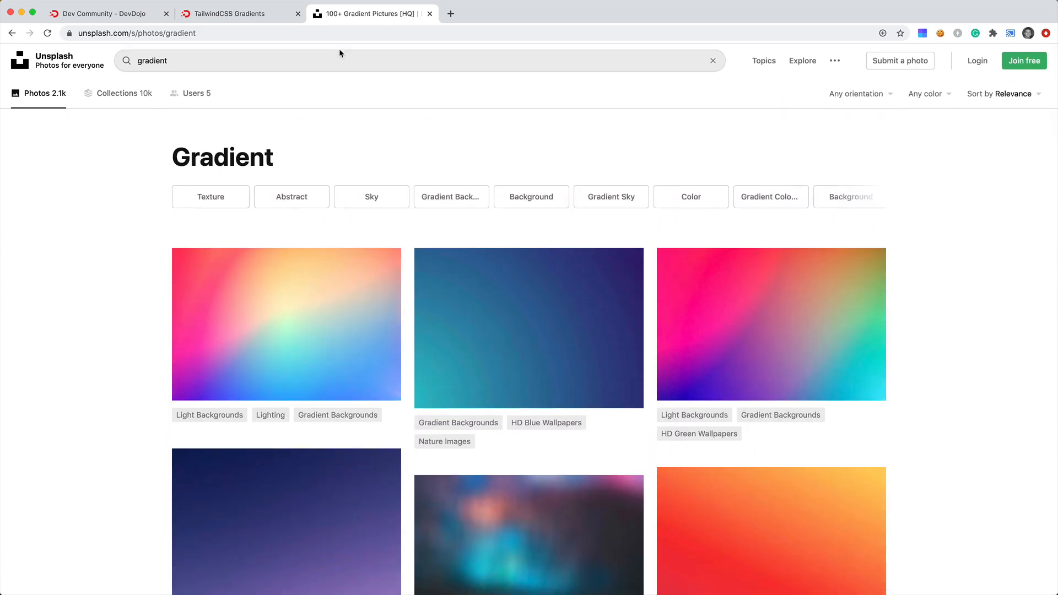
Replace the search with colors and run it.
click(333, 56)
key(super+a)
text(colors)
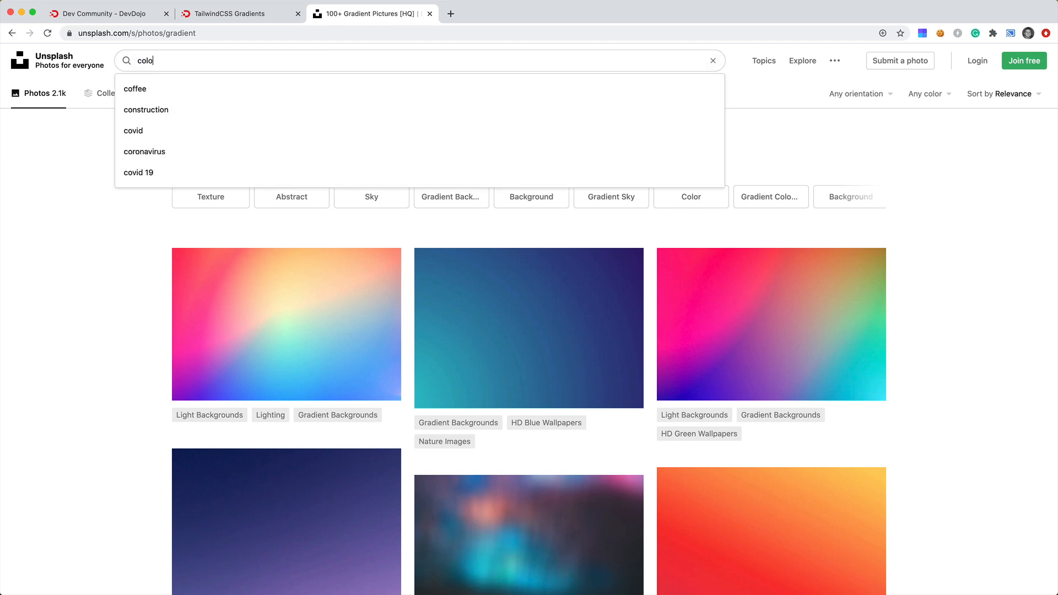
key(Return)
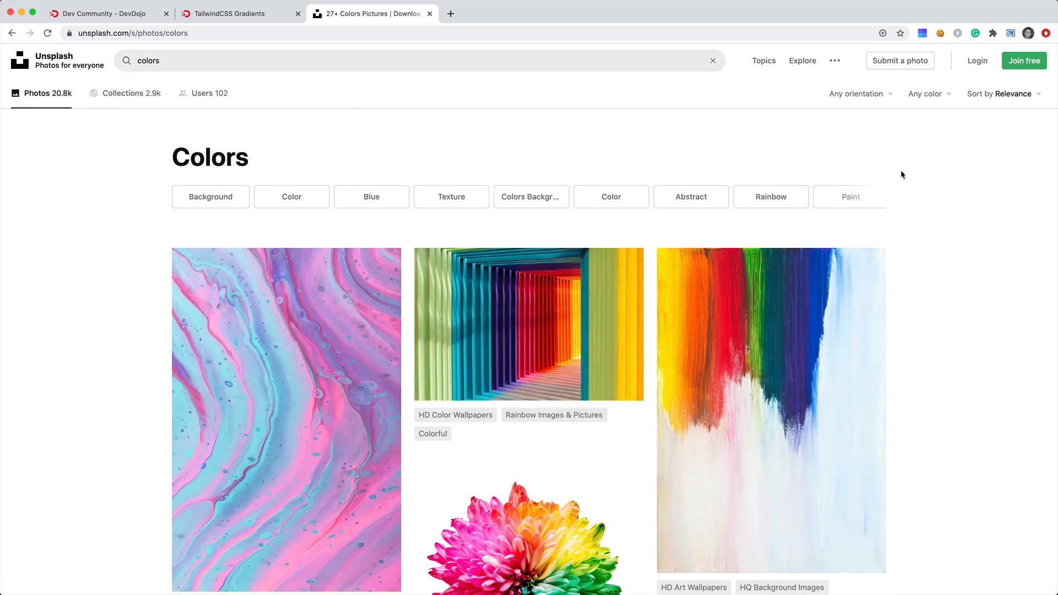
Browse the colors search results for a suitable photo.
scroll(901, 174, down, 5)
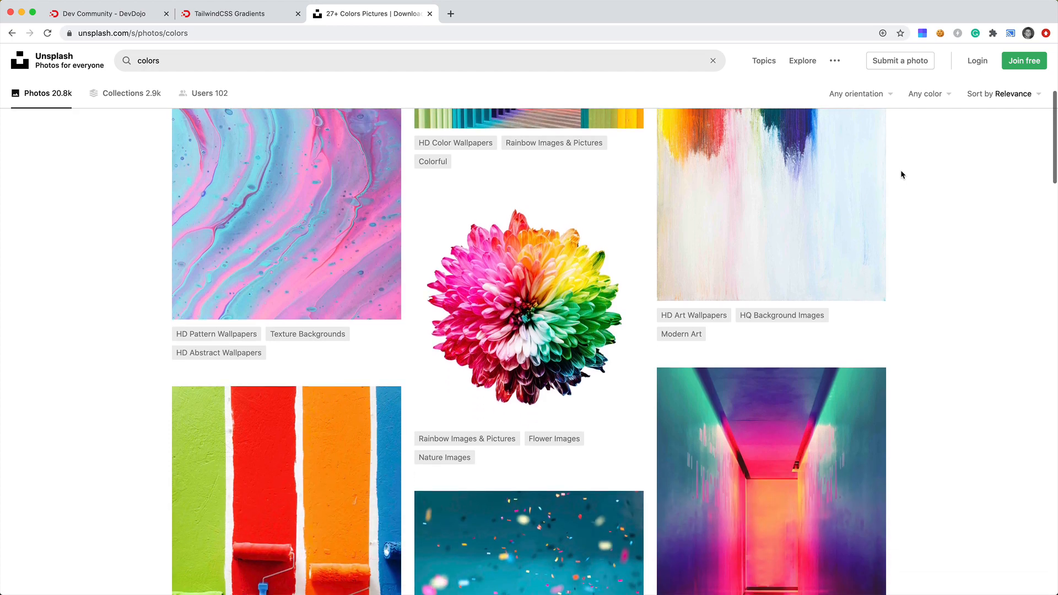
scroll(902, 174, down, 5)
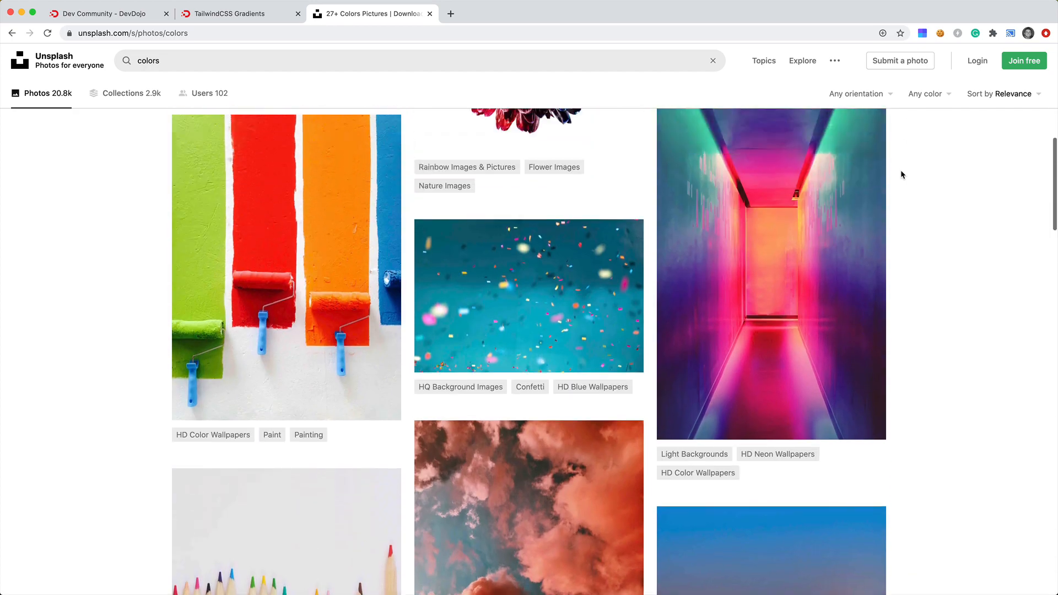
scroll(900, 174, up, 2)
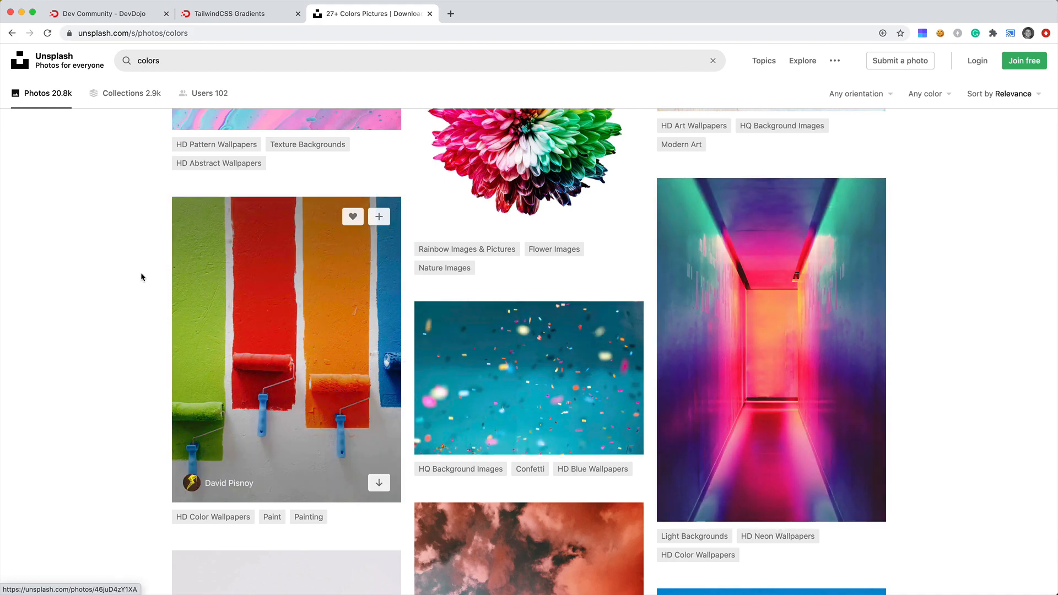
scroll(137, 271, down, 5)
scroll(137, 273, down, 18)
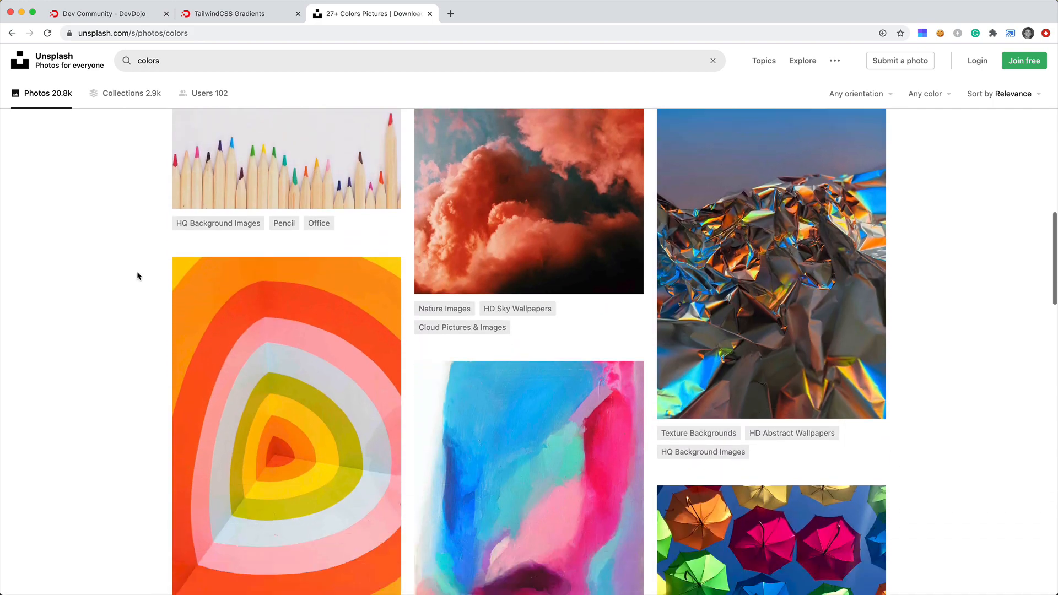
scroll(136, 271, down, 8)
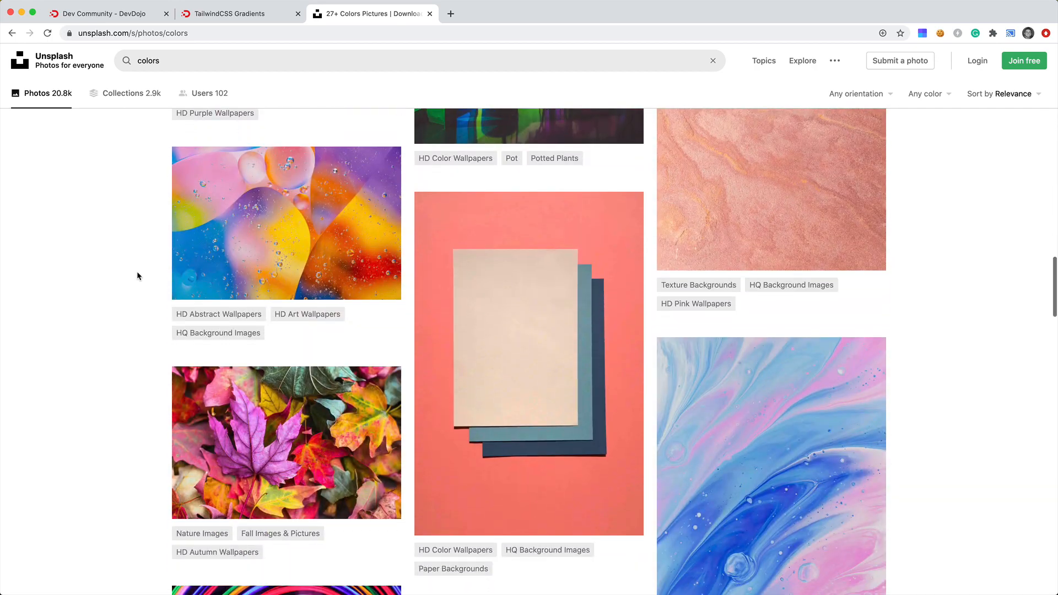
scroll(130, 205, down, 20)
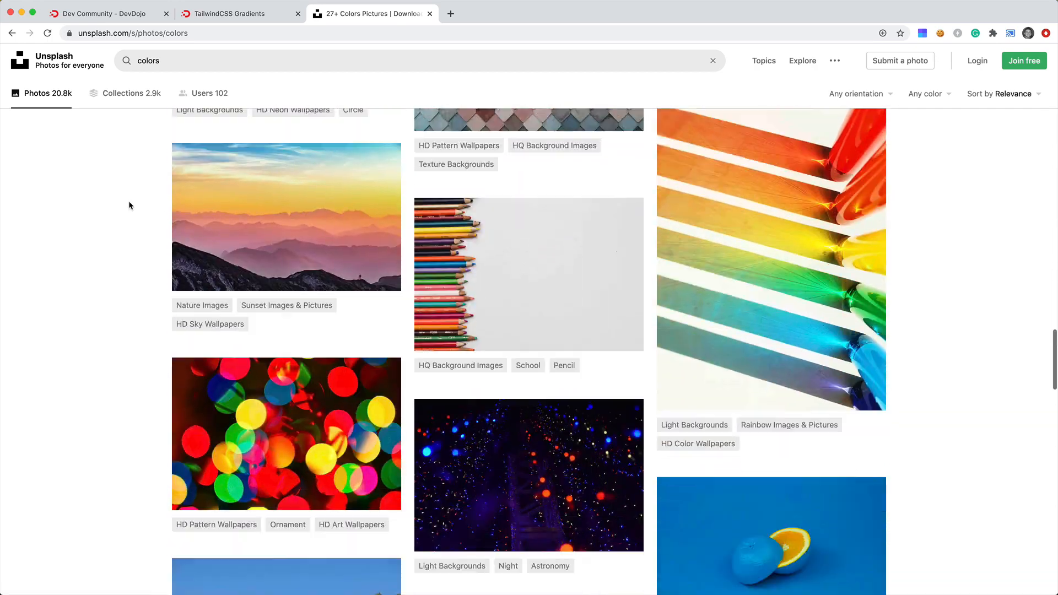
scroll(129, 205, down, 20)
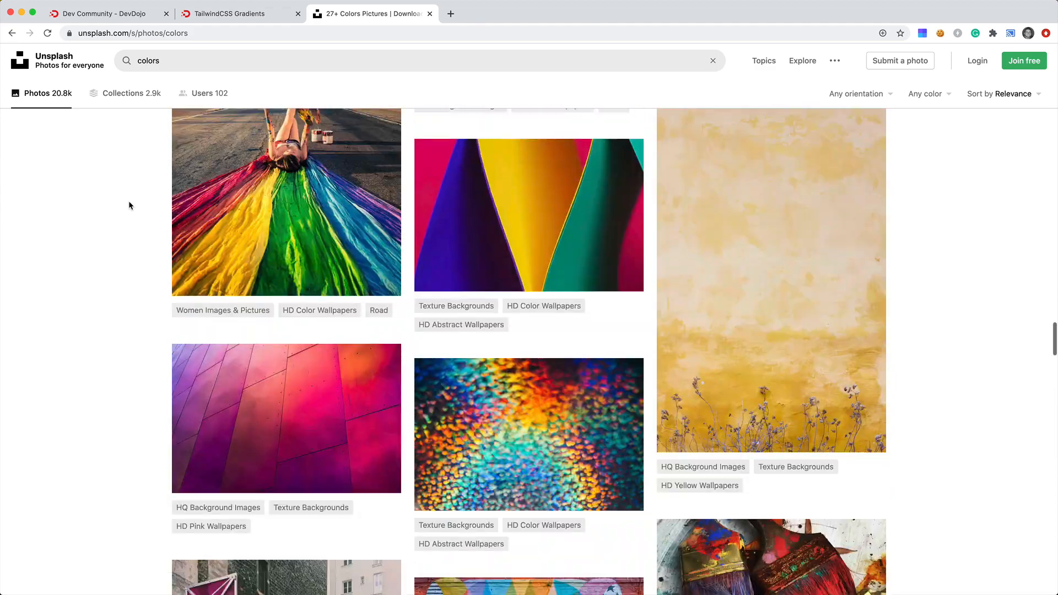
scroll(129, 205, down, 15)
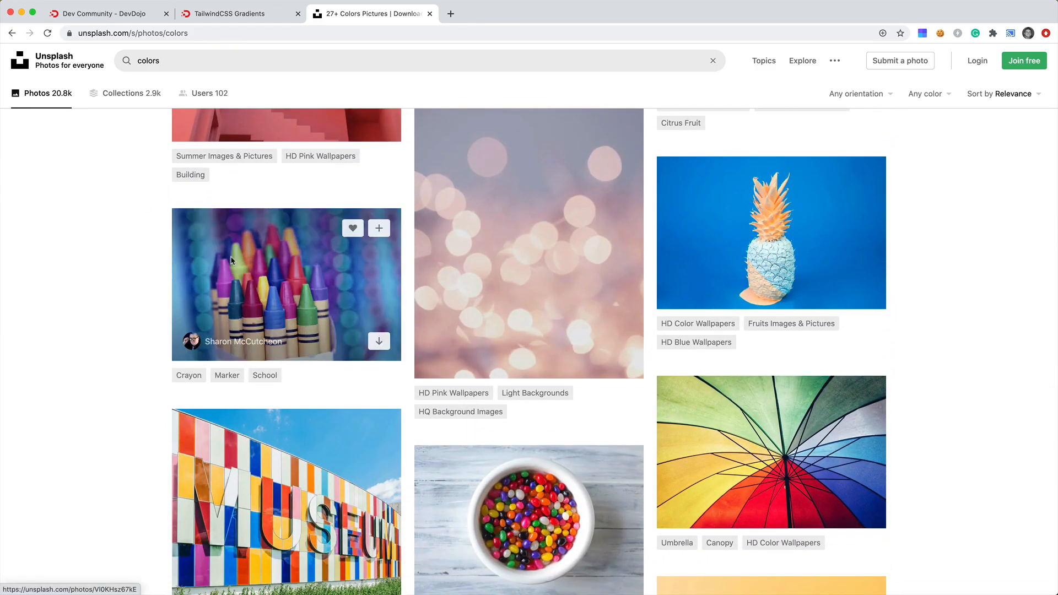
Open the crayons photo by Sharon McCutcheon and copy the image.
click(193, 284)
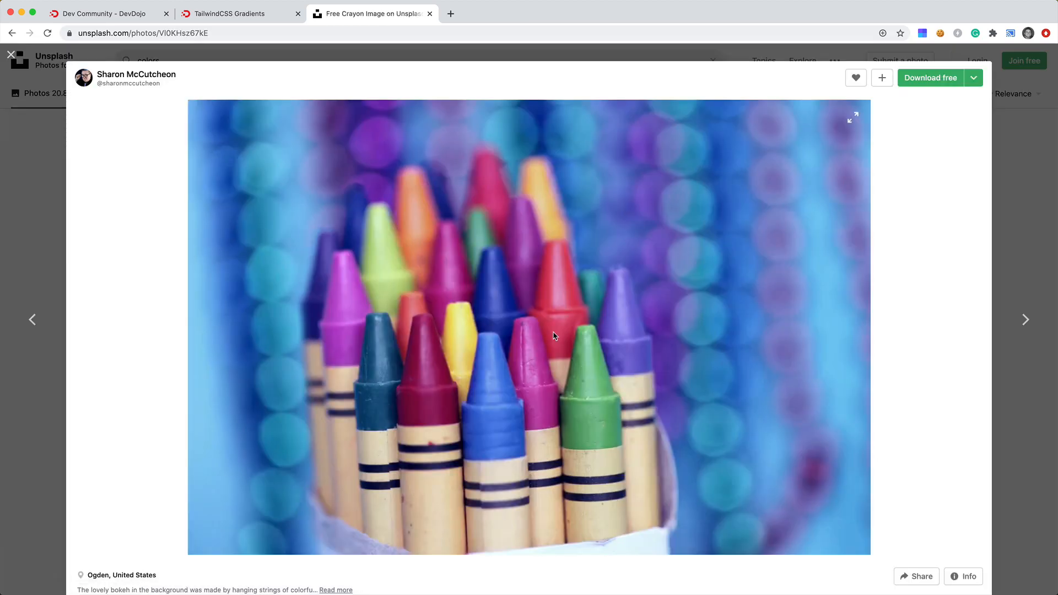
right_click(554, 336)
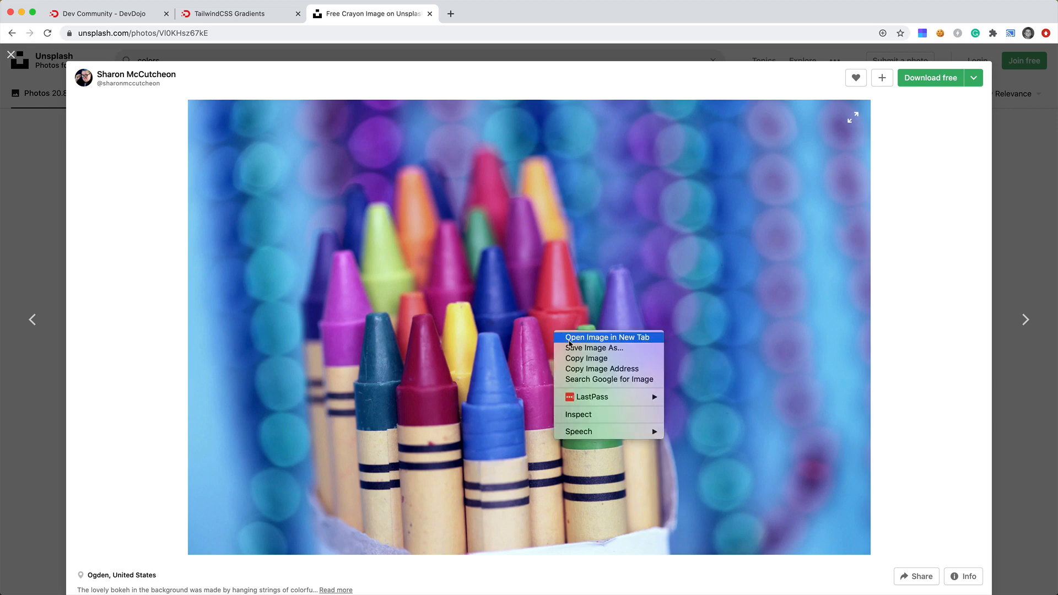
click(582, 362)
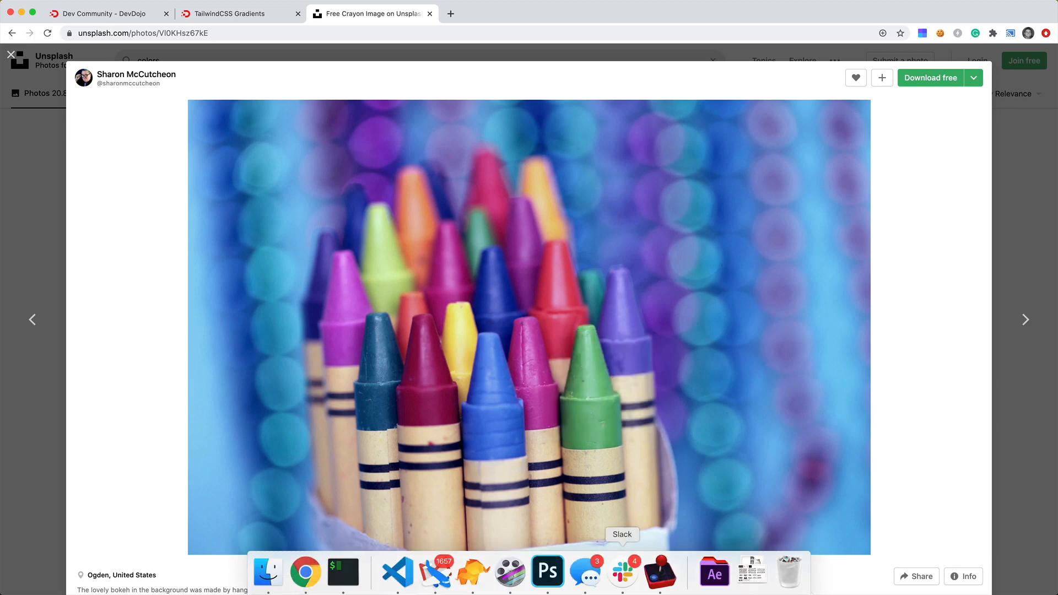
Switch to Photoshop, create a new document from the clipboard preset, and paste the crayon image into it.
click(558, 576)
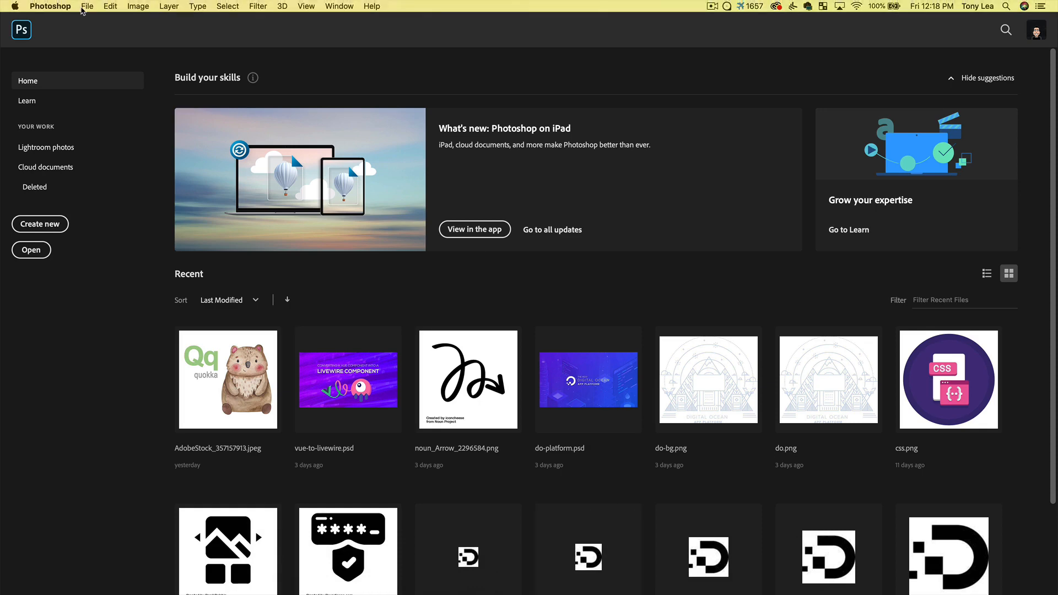
click(87, 6)
click(90, 20)
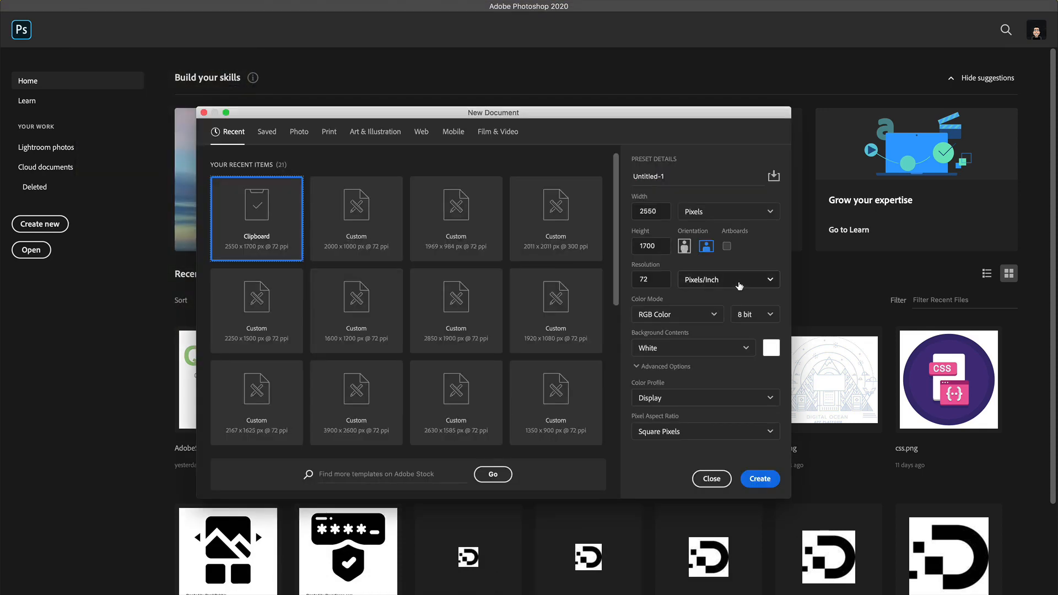
click(760, 479)
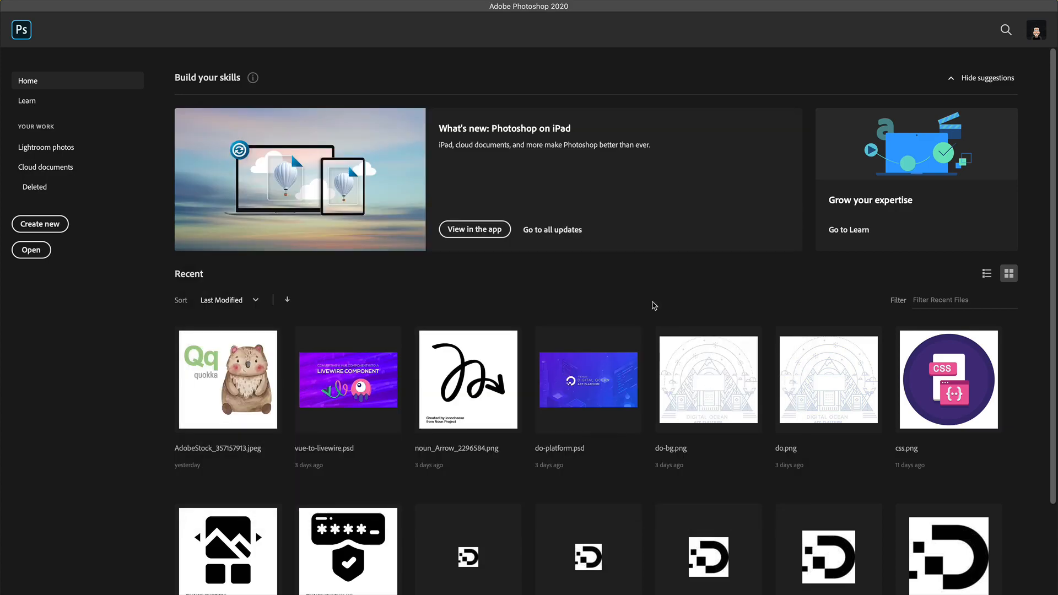
key(super+v)
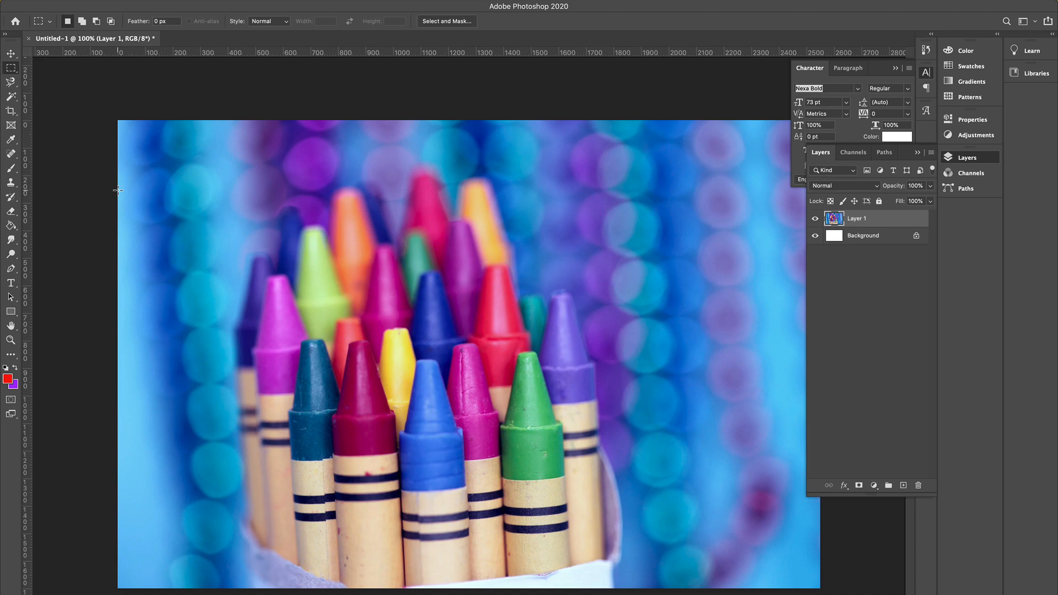
Resize the image to a width of 1920 pixels, keeping proportions.
mouse_move(151, 4)
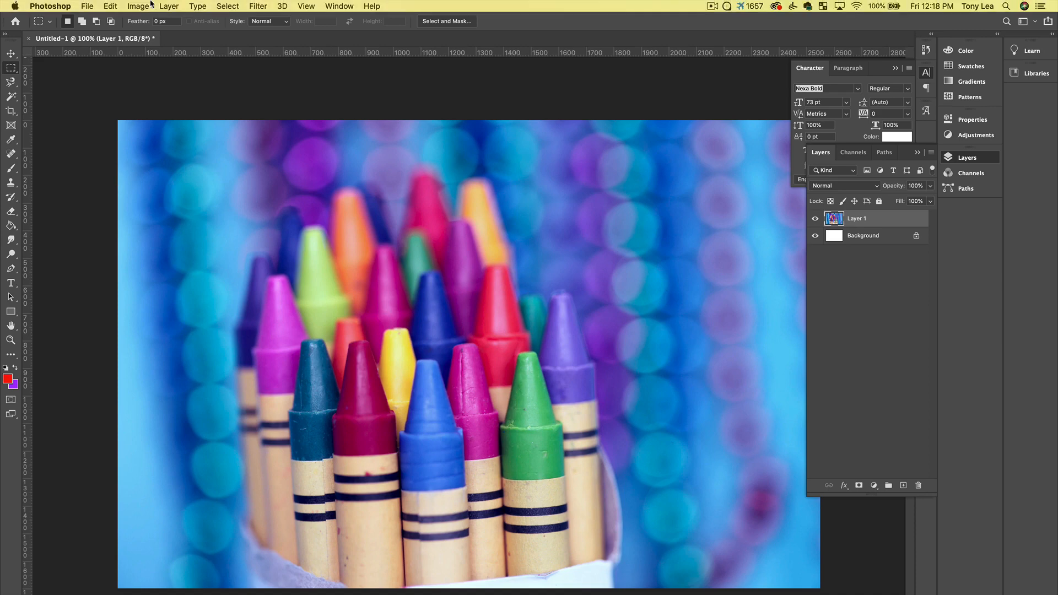
click(87, 7)
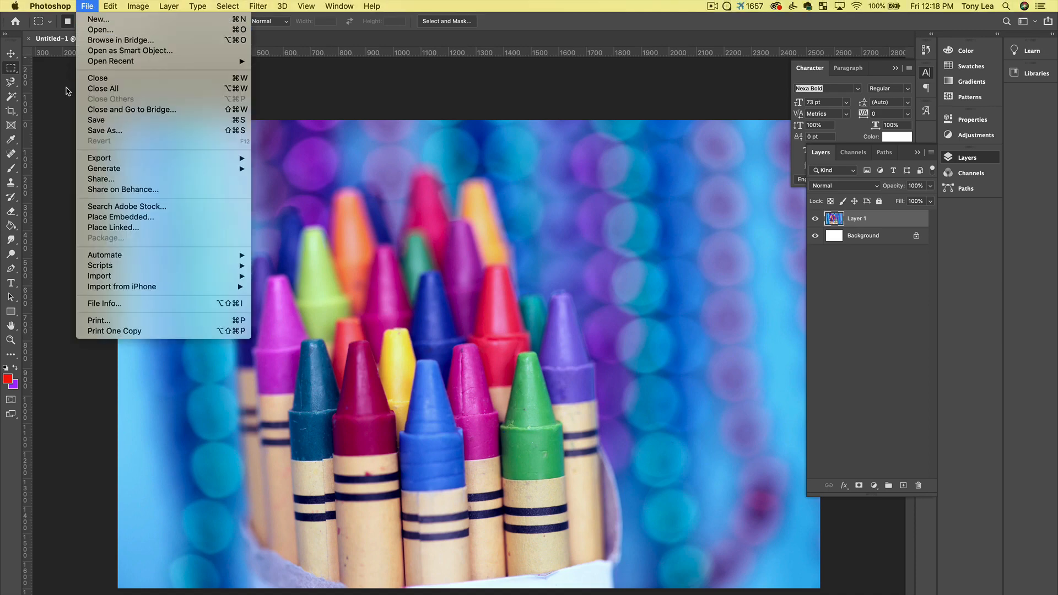
mouse_move(138, 6)
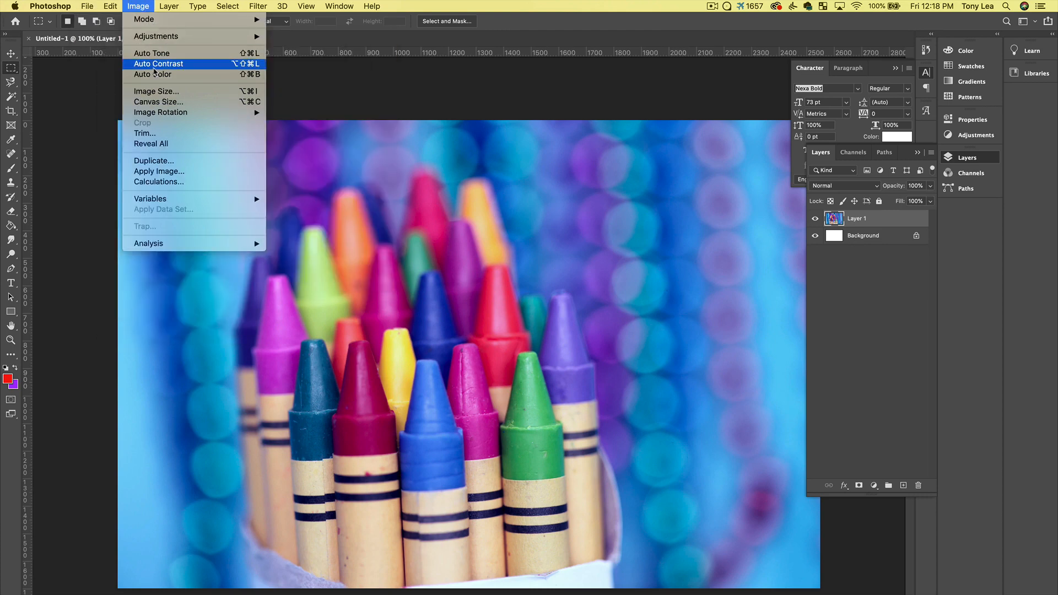
click(160, 92)
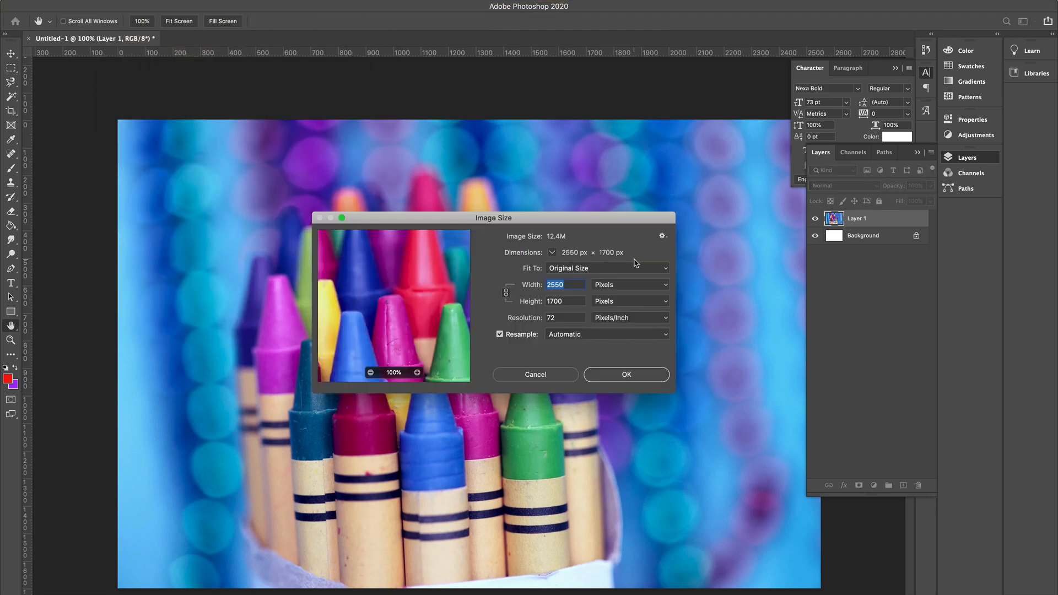
text(1920)
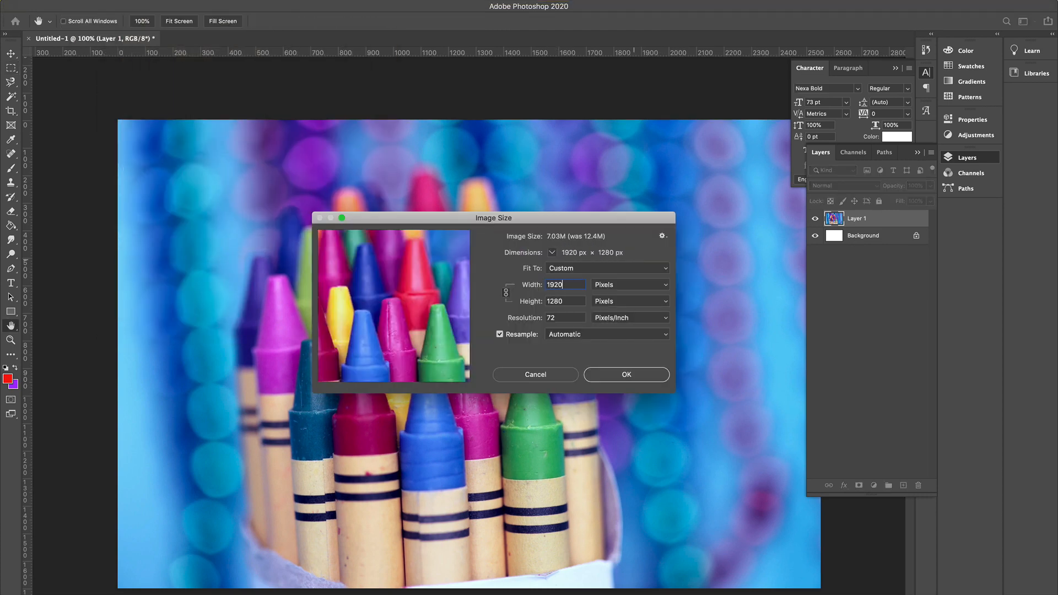
key(Tab)
key(Return)
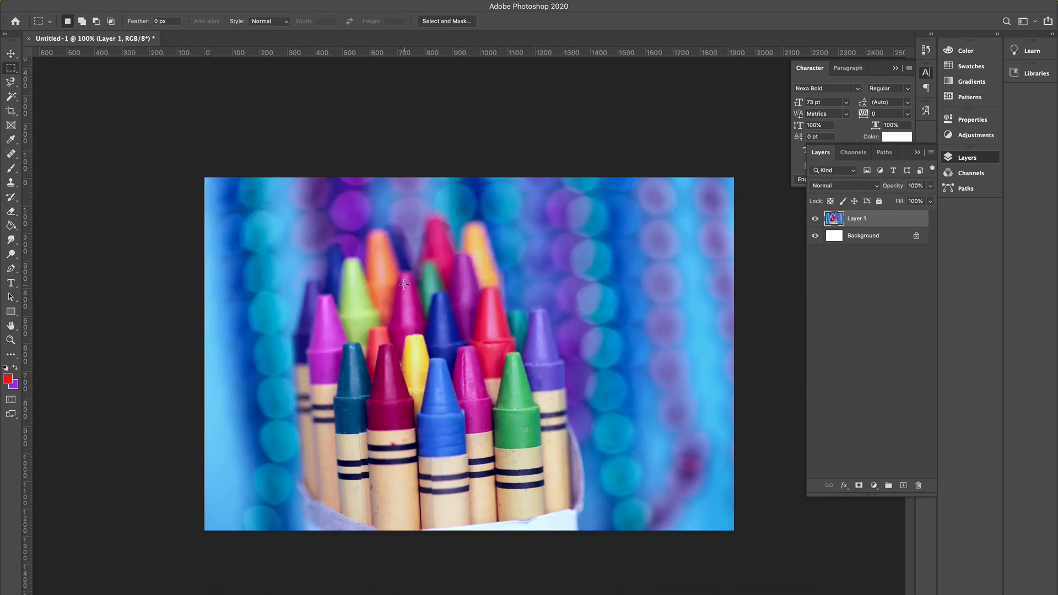
Change the canvas height to 1080 pixels with the Canvas Size command.
click(138, 6)
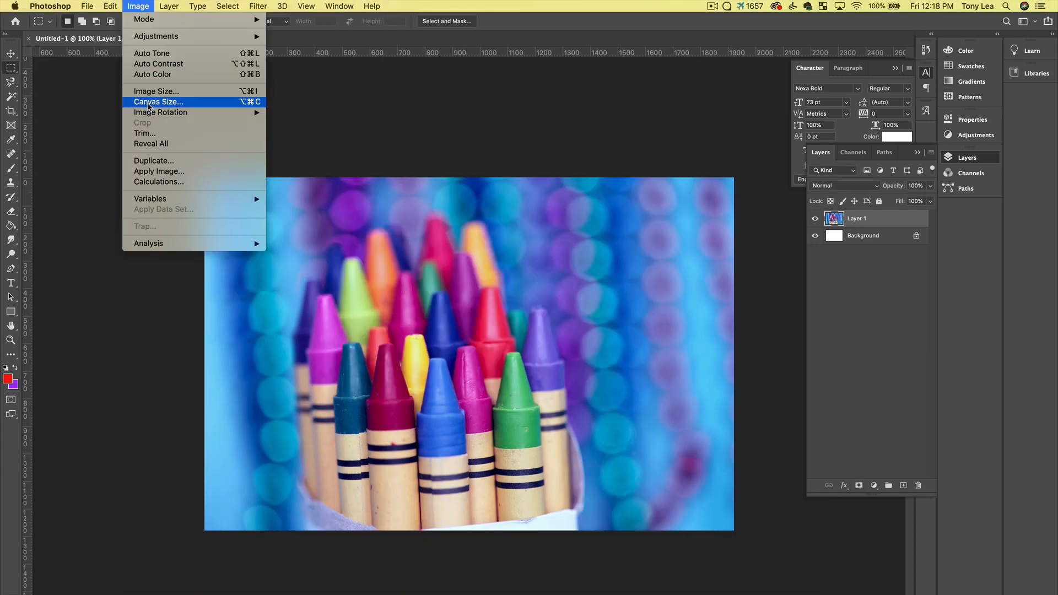
click(149, 102)
click(489, 301)
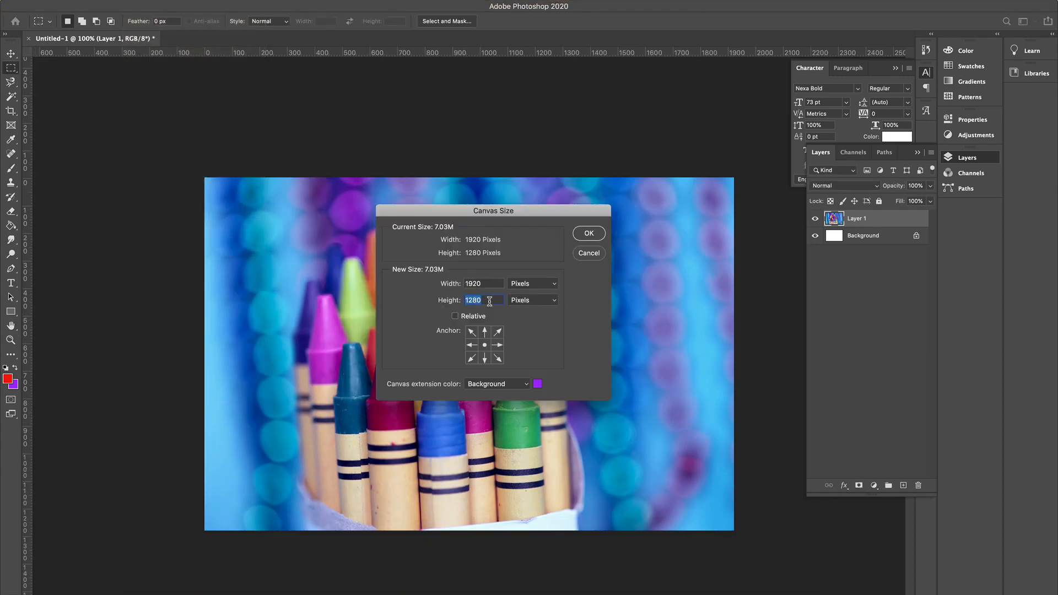
text(1080)
key(Return)
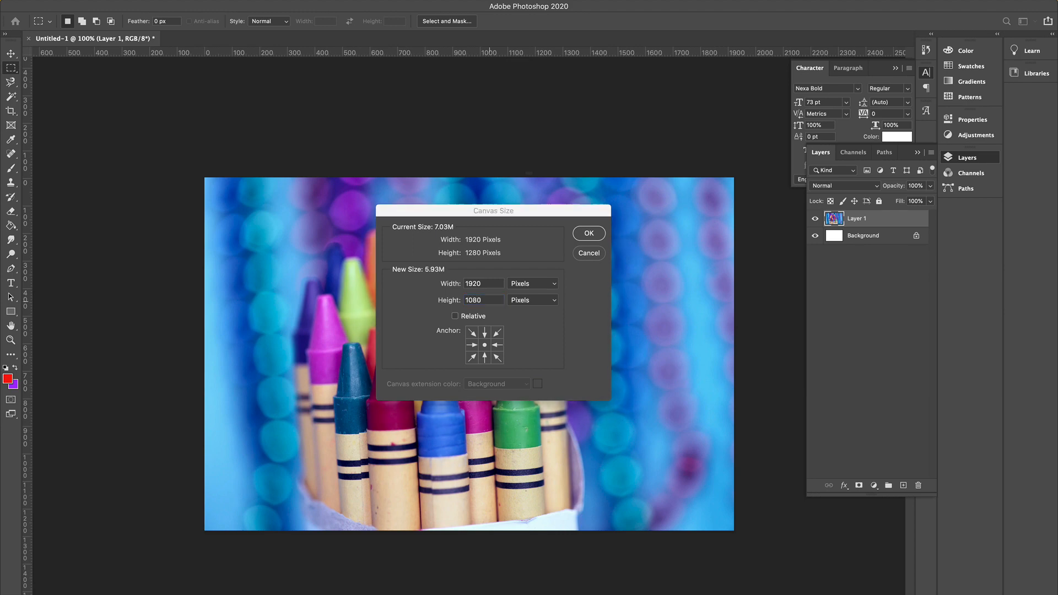
key(Return)
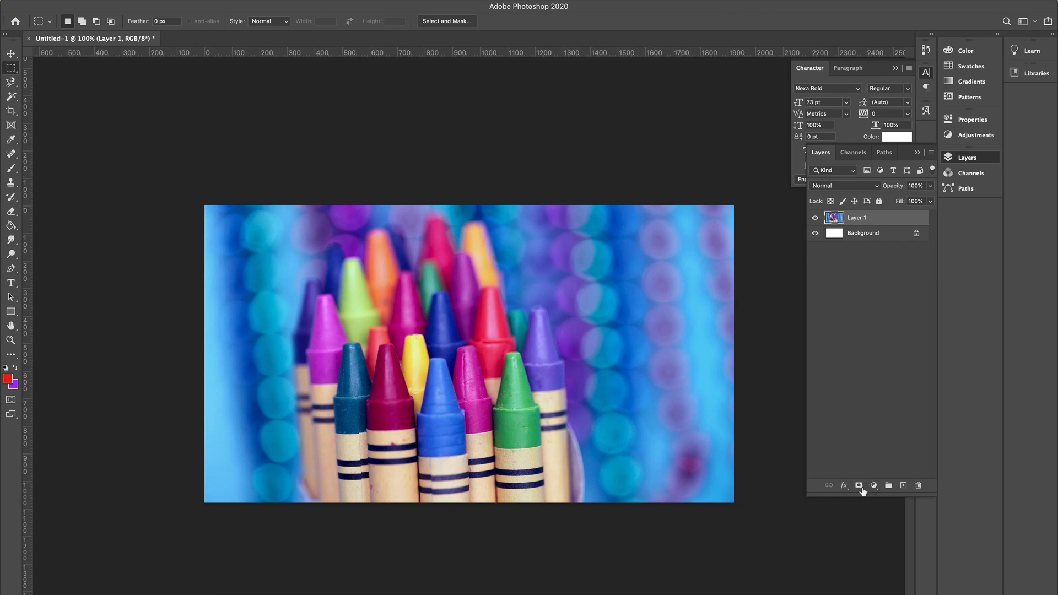
Add a Gradient Overlay layer style to the photo layer using the Purple_06 gradient preset.
click(844, 487)
click(869, 570)
drag(750, 199, 705, 216)
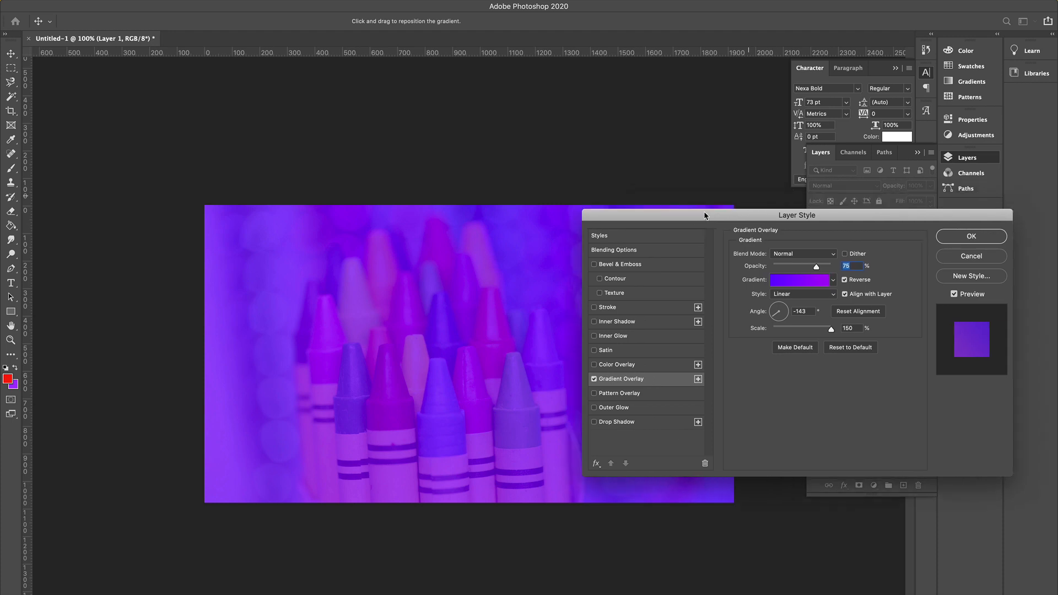
click(789, 284)
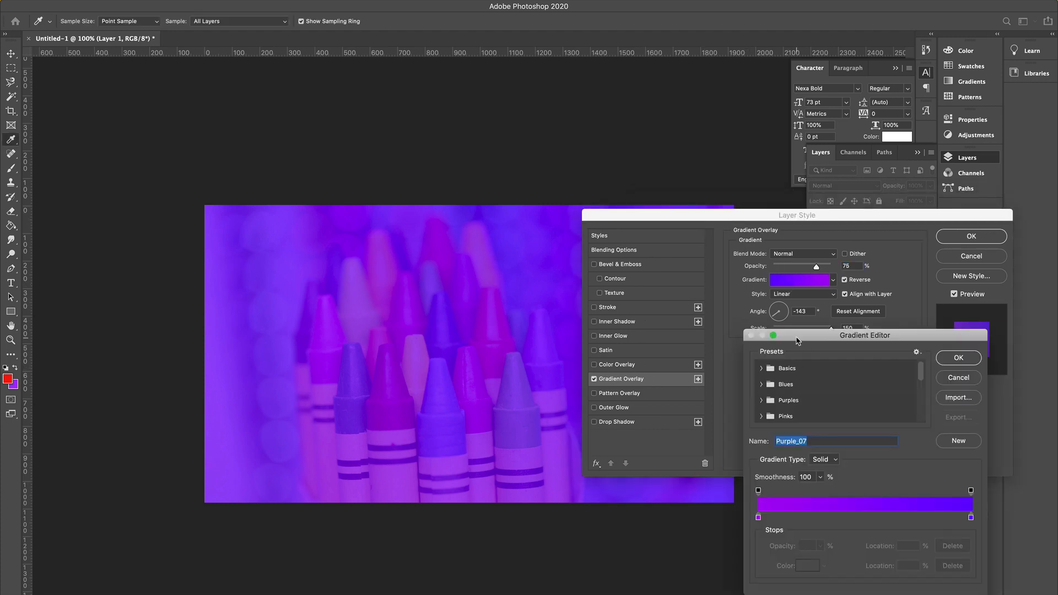
drag(800, 339, 654, 223)
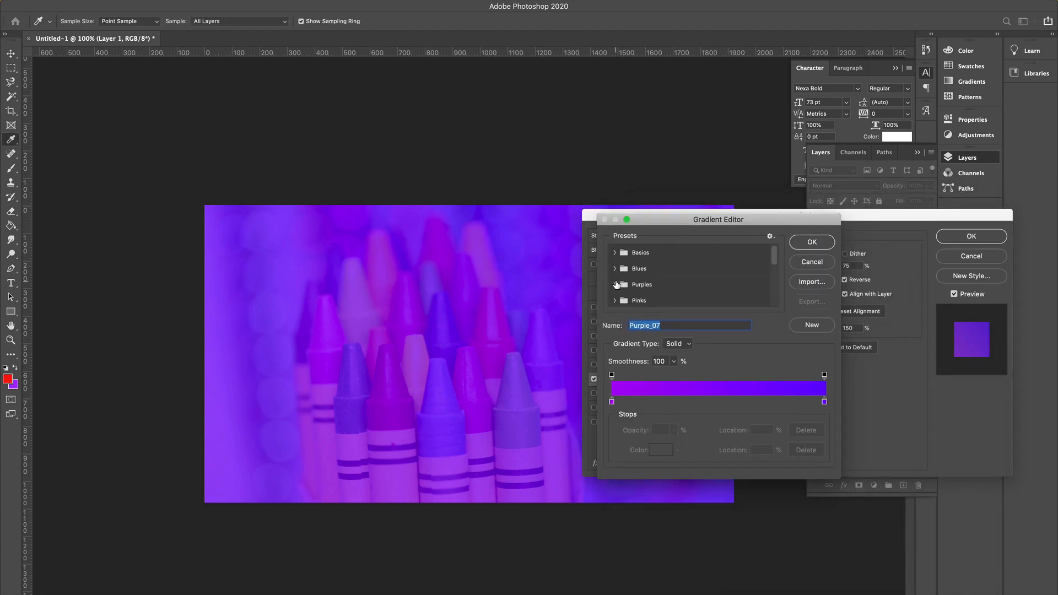
click(615, 284)
scroll(632, 293, down, 2)
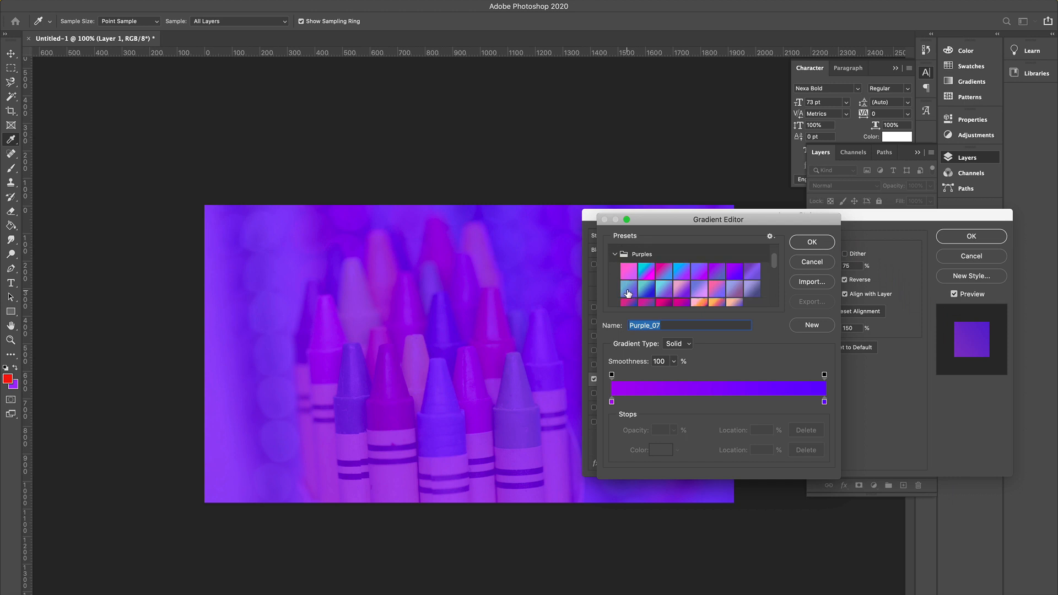
click(712, 268)
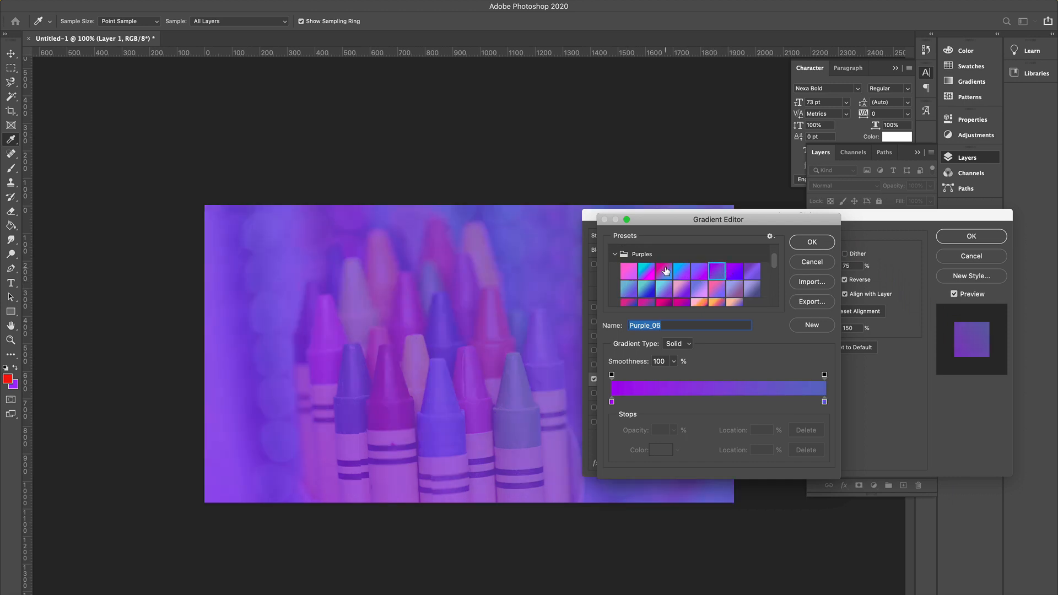
Switch the overlay gradient to the Pink_15 preset from the Pinks folder.
scroll(661, 272, up, 2)
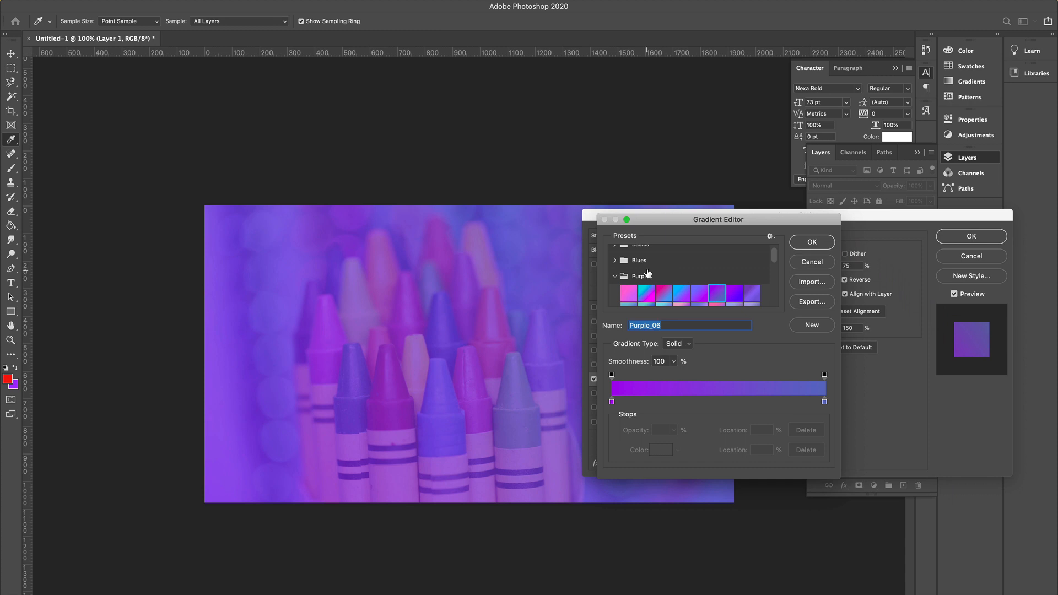
scroll(648, 274, down, 5)
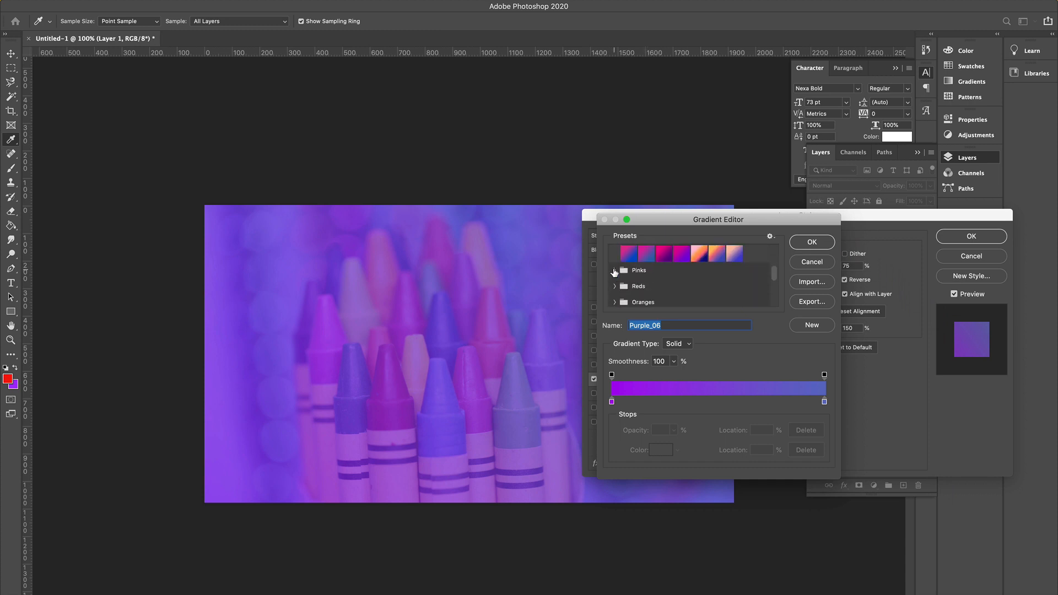
click(615, 270)
scroll(661, 291, down, 2)
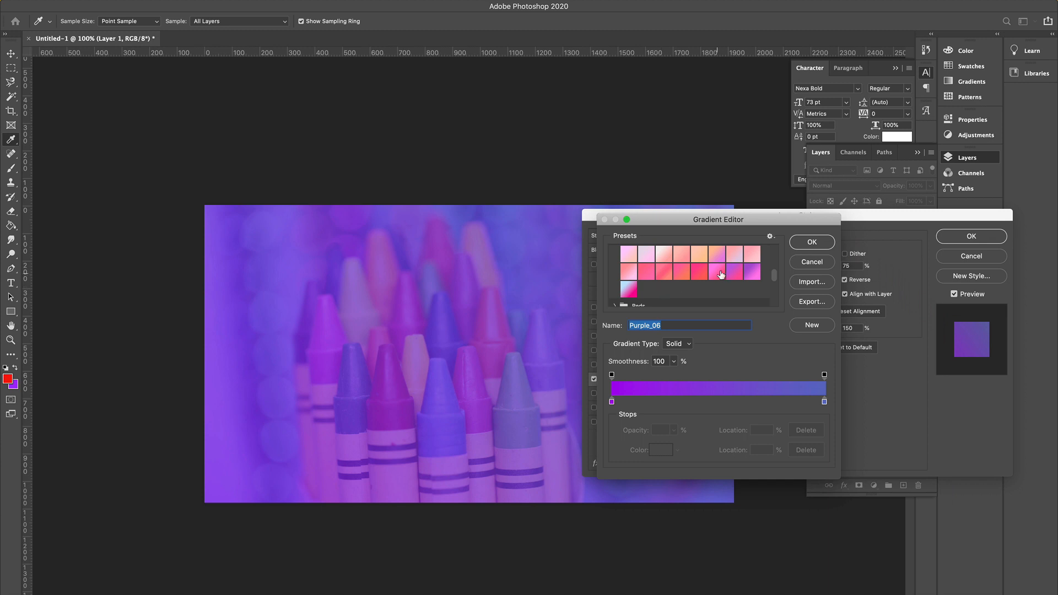
click(733, 271)
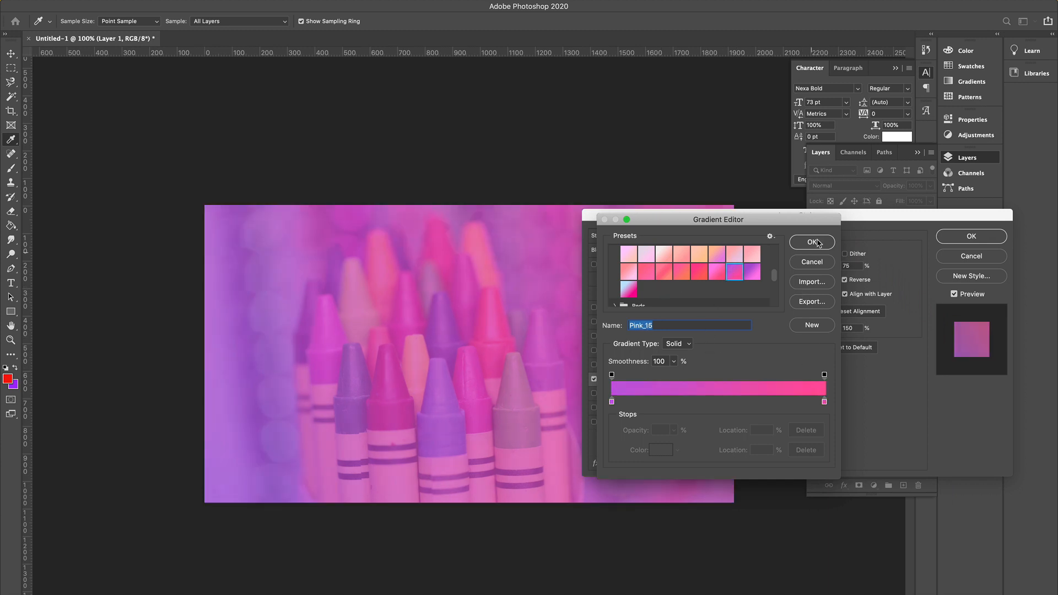
click(818, 243)
Lower the gradient overlay's opacity to 41% and apply the layer style.
mouse_move(818, 268)
mouse_down()
mouse_move(781, 271)
mouse_move(798, 271)
mouse_up()
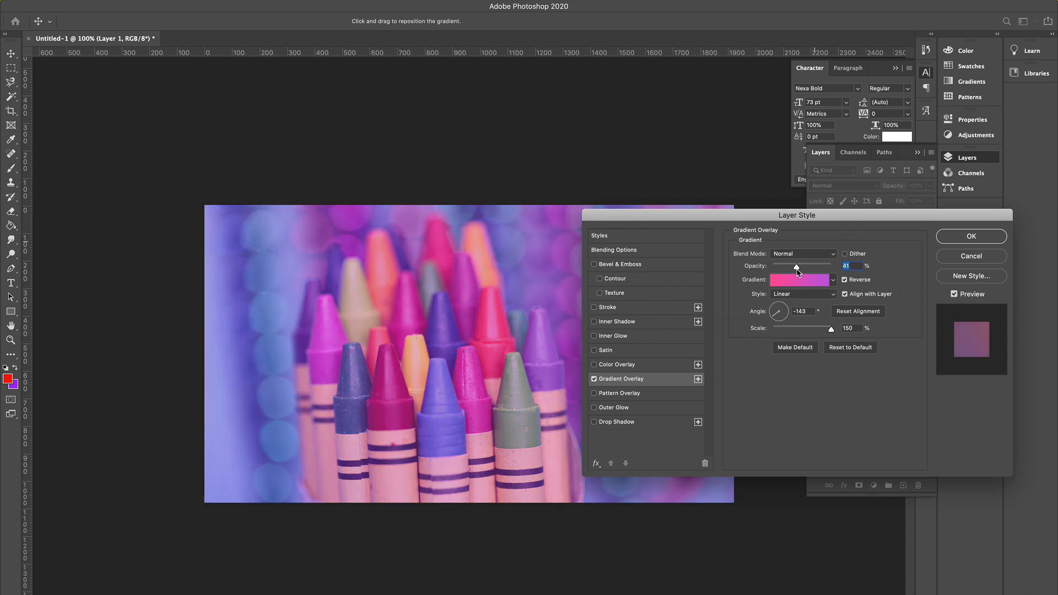
click(971, 236)
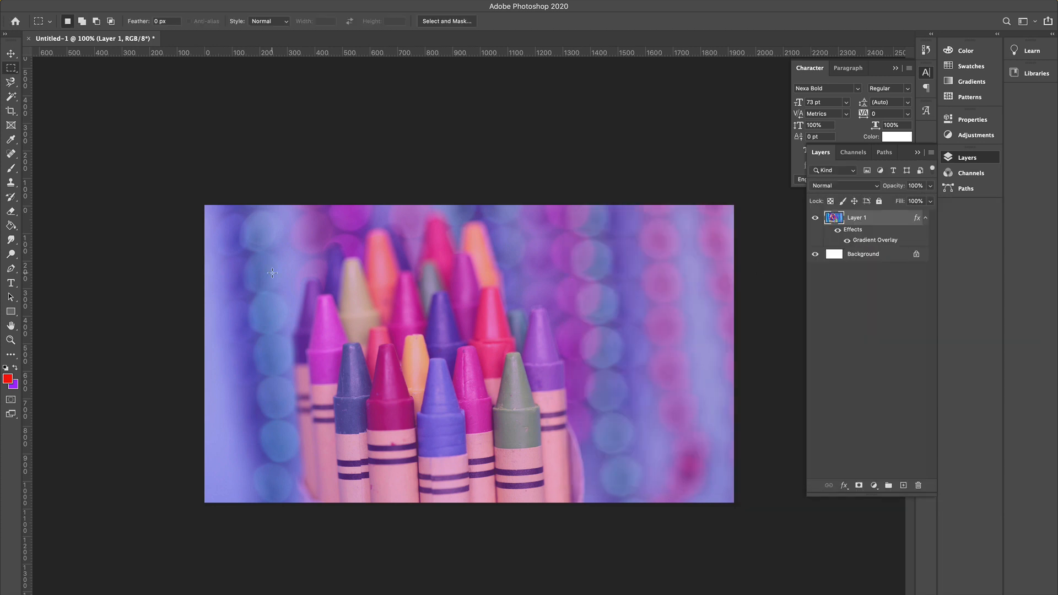
Add a text layer reading TAILWINDCSS near the centre of the image.
click(10, 282)
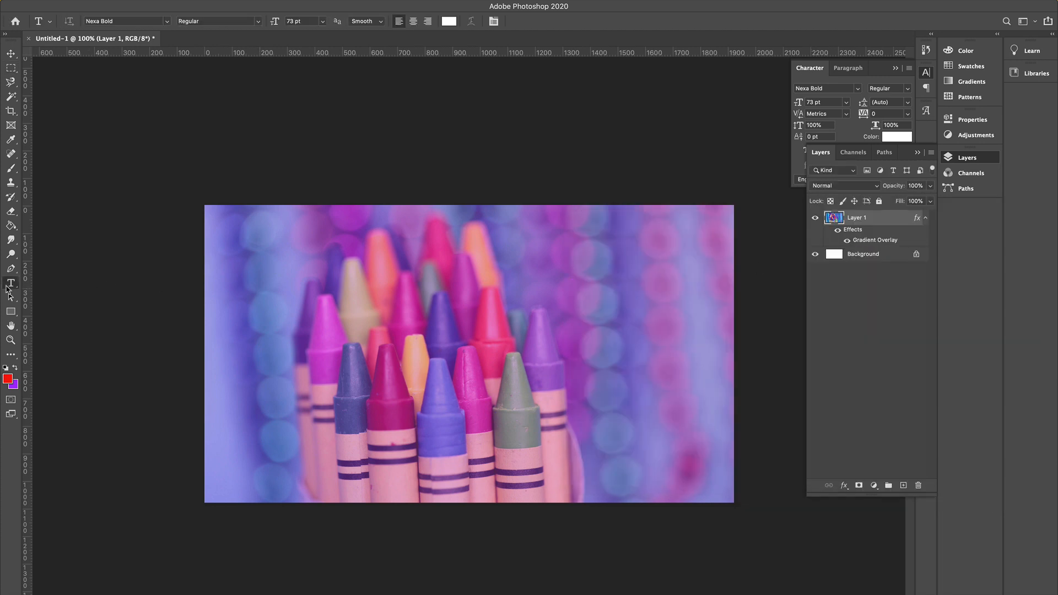
click(405, 331)
text(T)
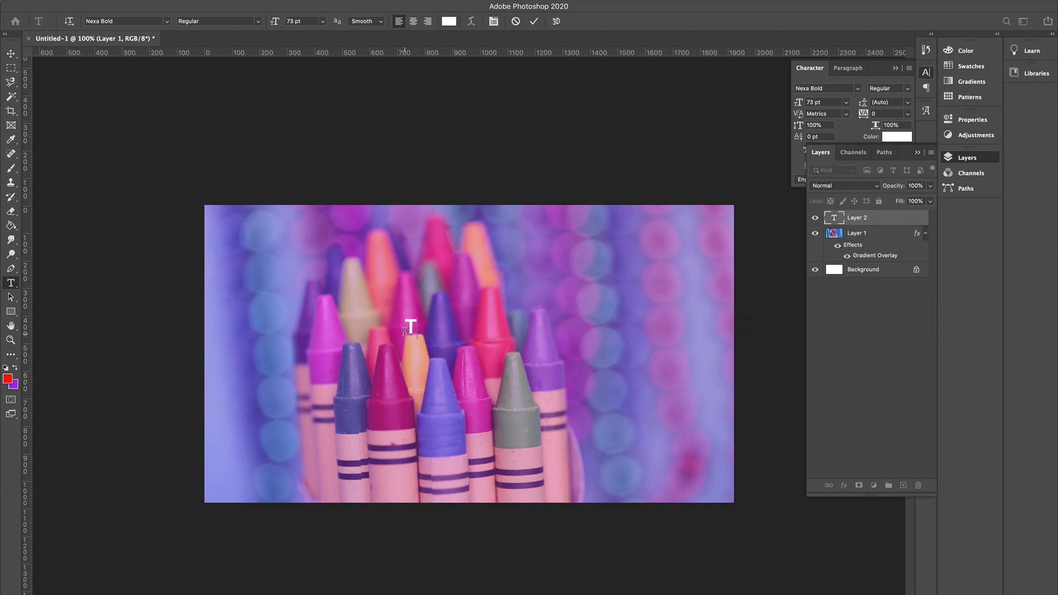
text(AILWINDCSS)
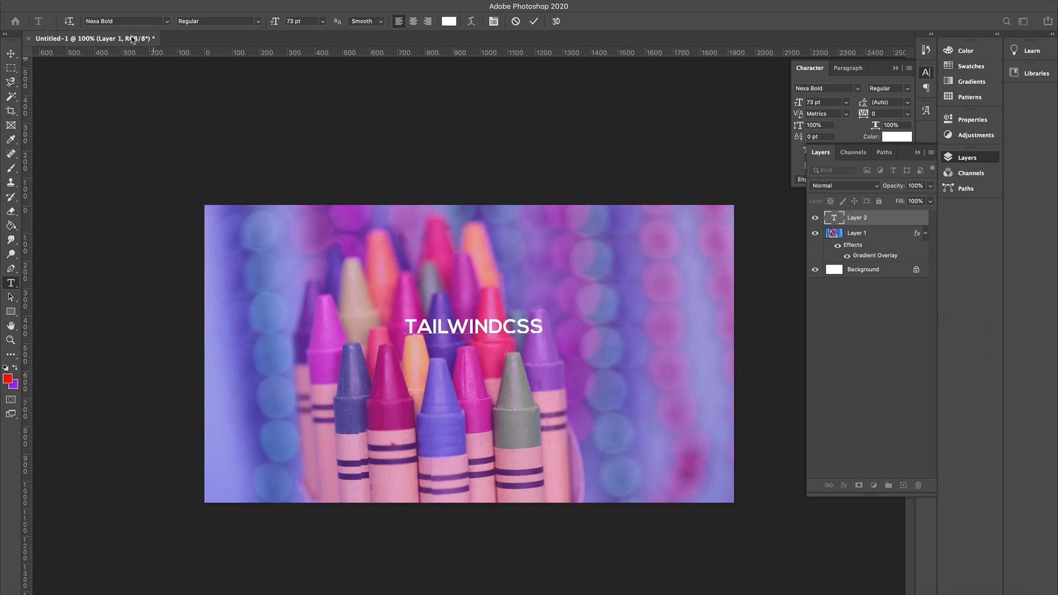
Turn off All Caps for the title text so it reads TailwindCSS, and commit it.
double_click(501, 320)
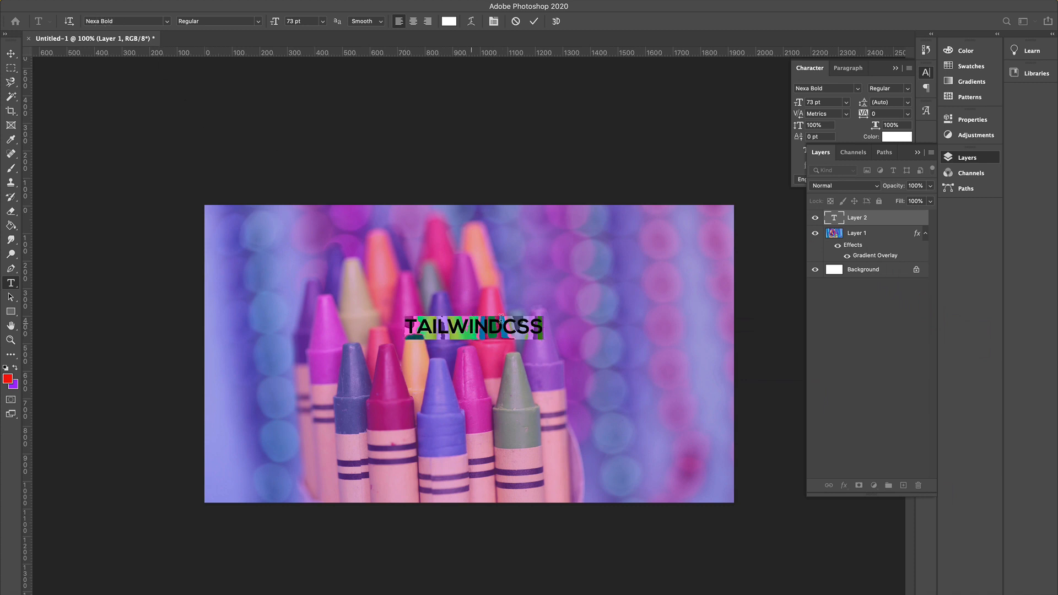
click(957, 160)
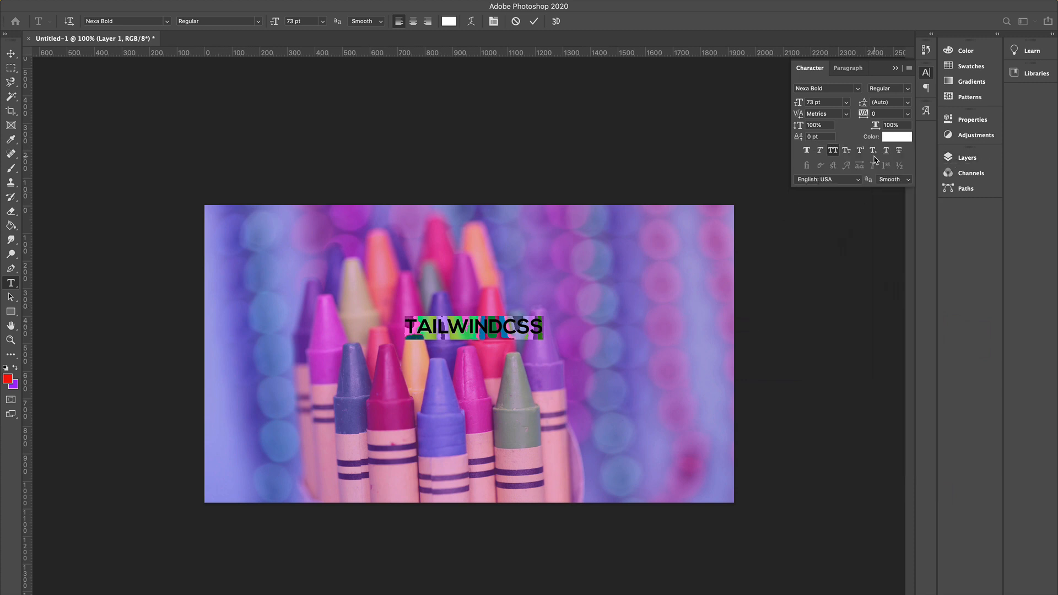
click(833, 152)
click(500, 324)
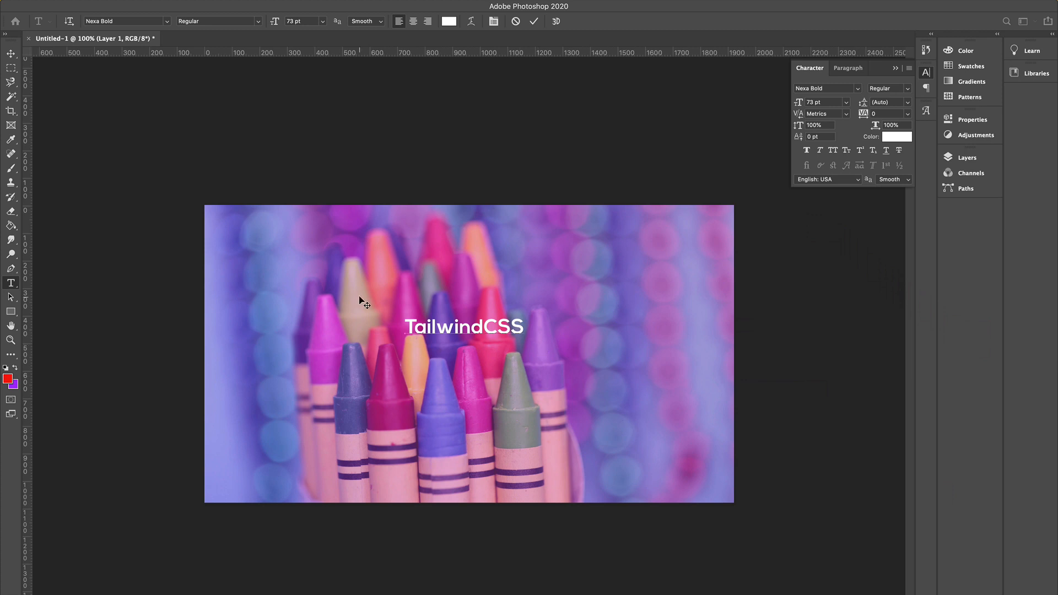
click(10, 53)
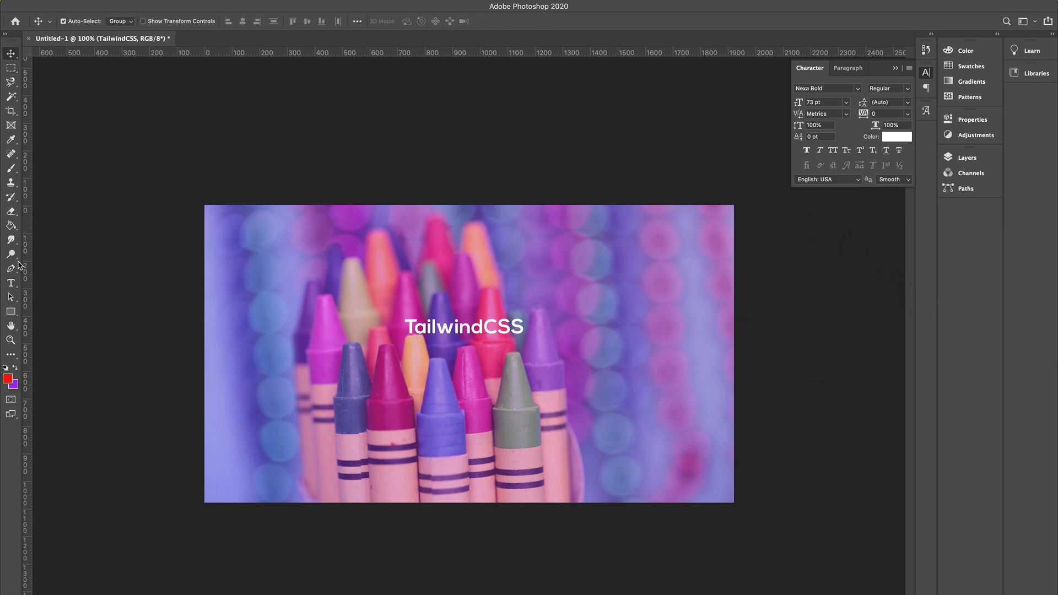
Add a second text layer reading GRADIENTS just below the title.
click(11, 283)
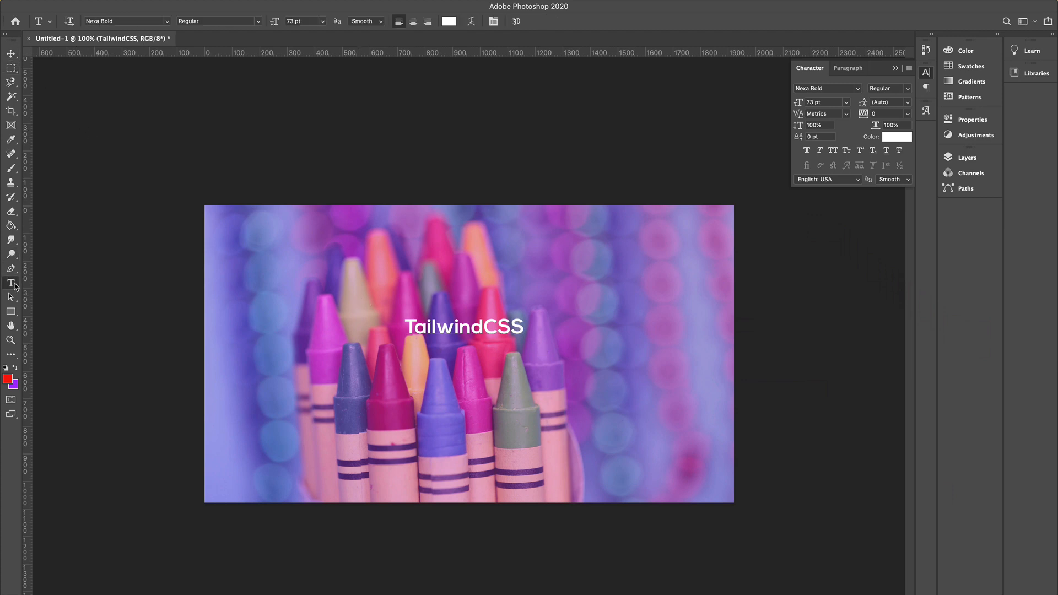
click(423, 364)
text(GRAD)
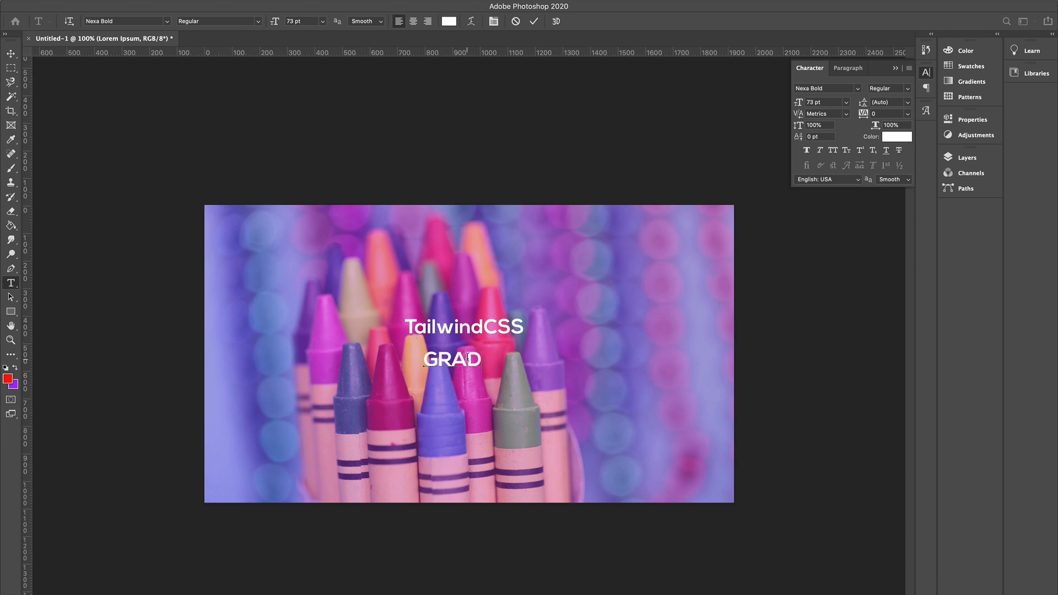
text(IENTS)
click(10, 54)
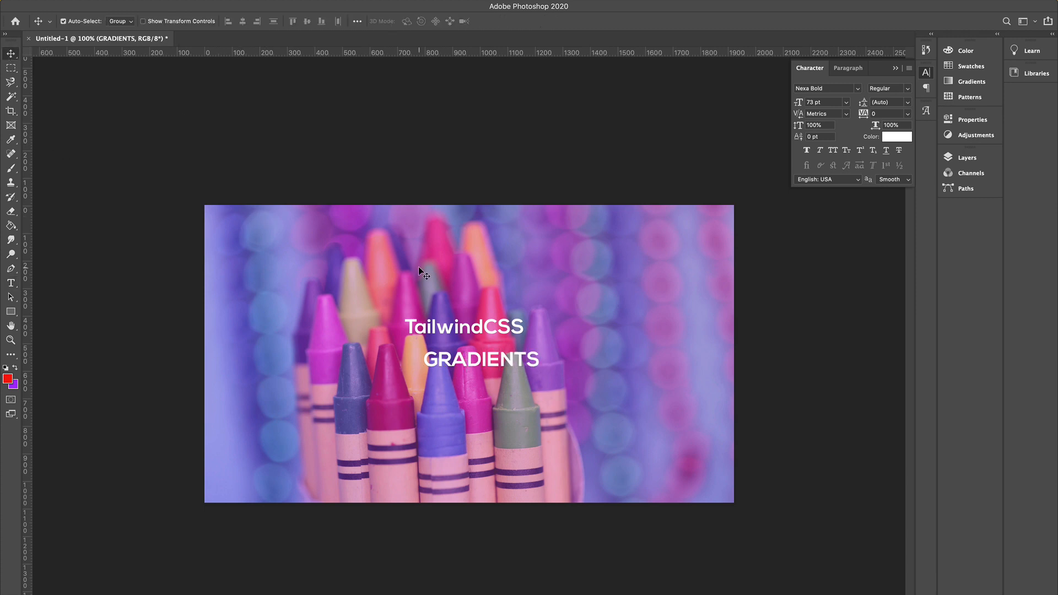
Add a Gradient Overlay layer style to the GRADIENTS text layer.
click(964, 158)
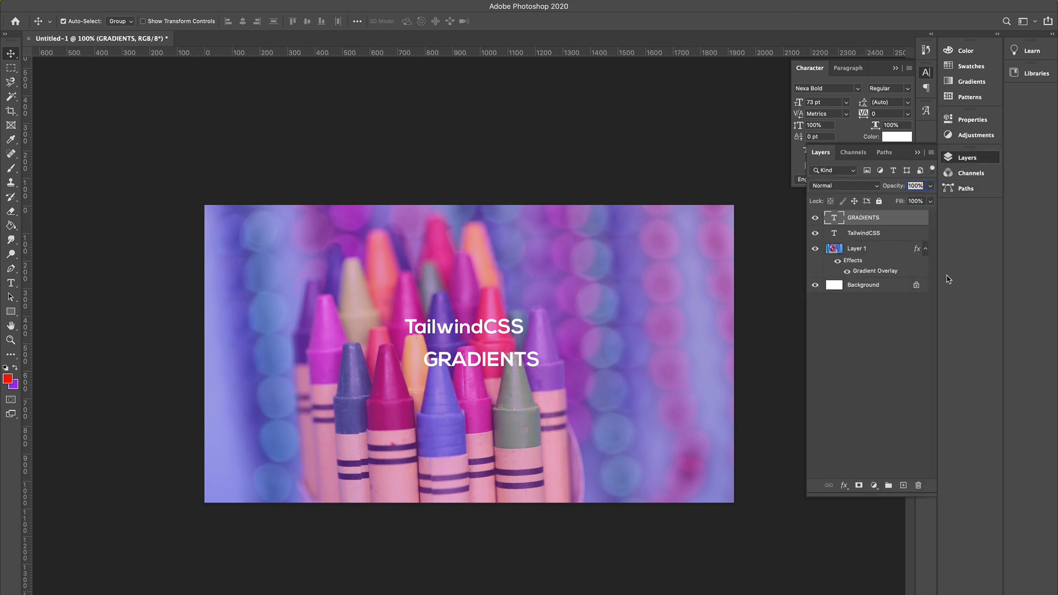
click(844, 485)
click(874, 570)
Switch to the browser and scroll the TailwindCSS Gradients article to its text gradient example.
key(super+Tab)
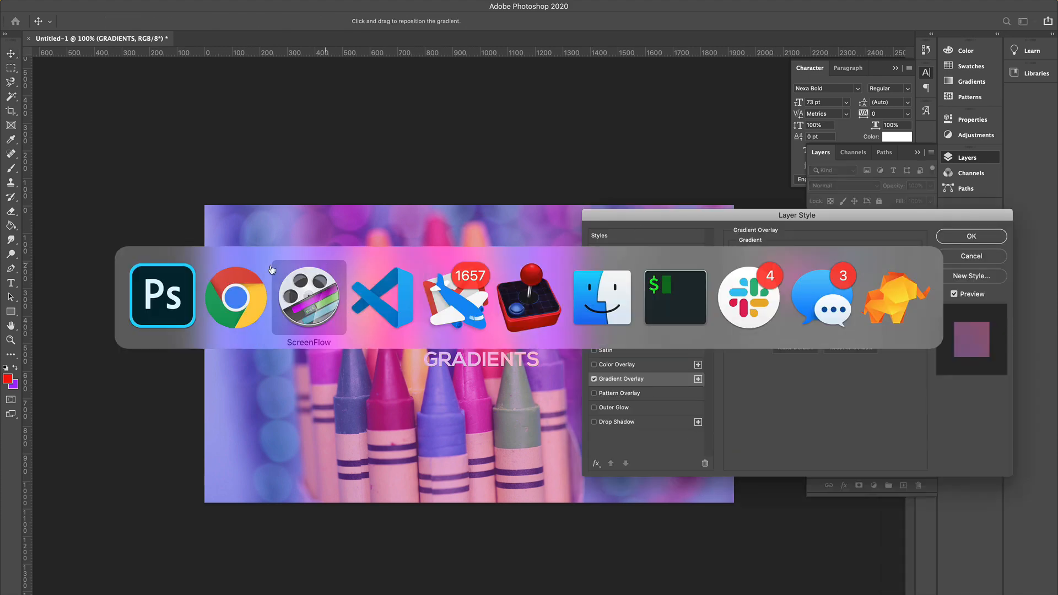
click(208, 15)
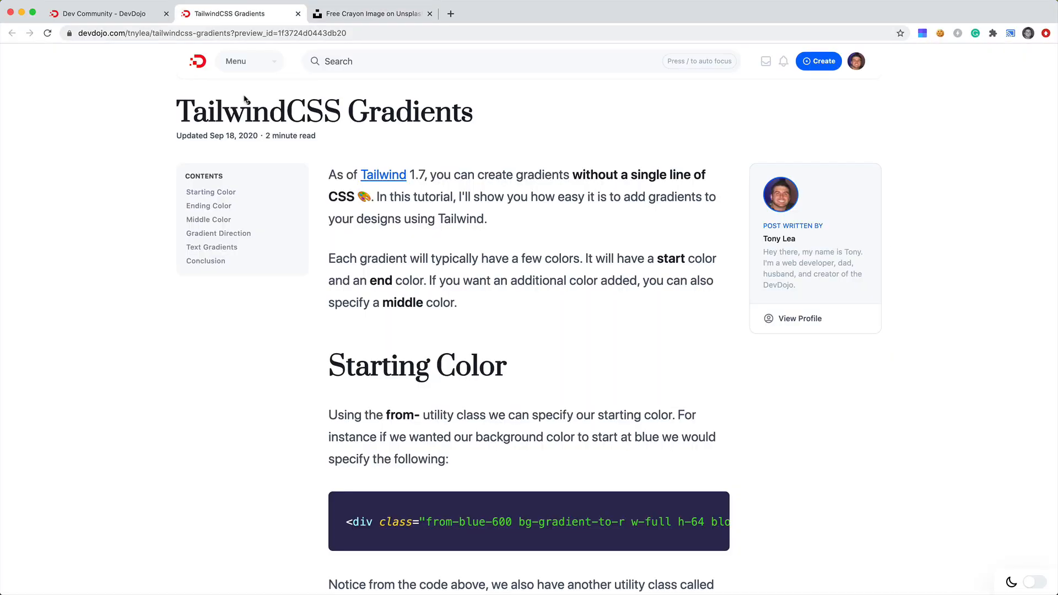
scroll(311, 159, down, 20)
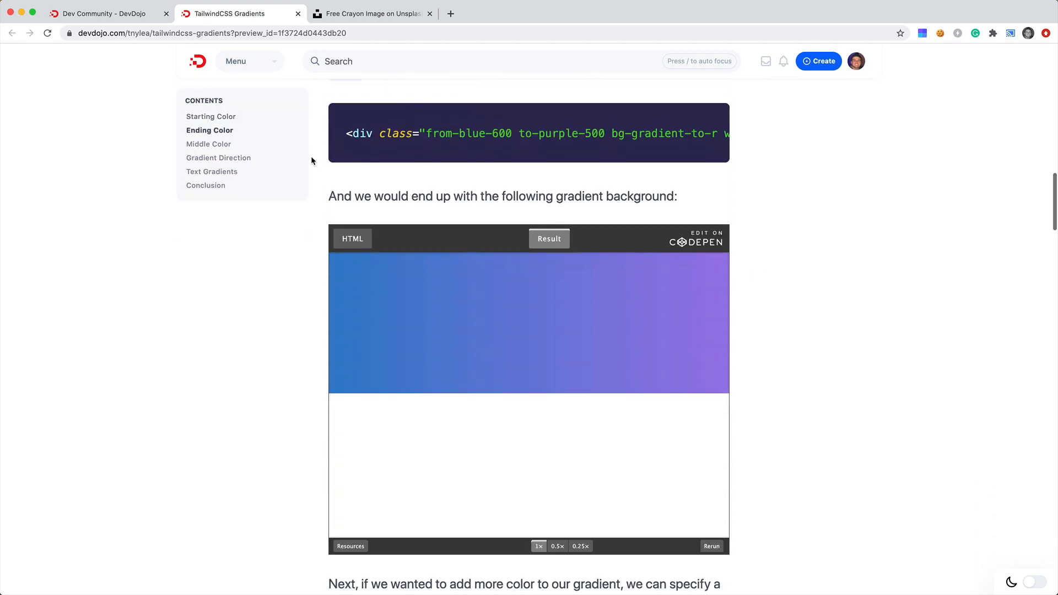
scroll(312, 161, down, 6)
scroll(311, 157, down, 10)
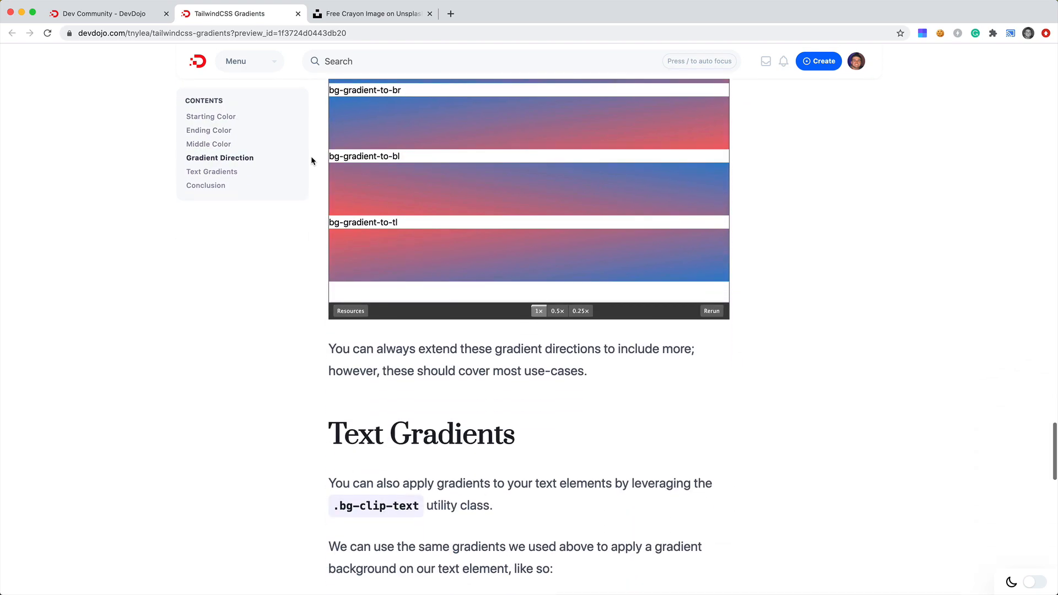
scroll(311, 160, down, 5)
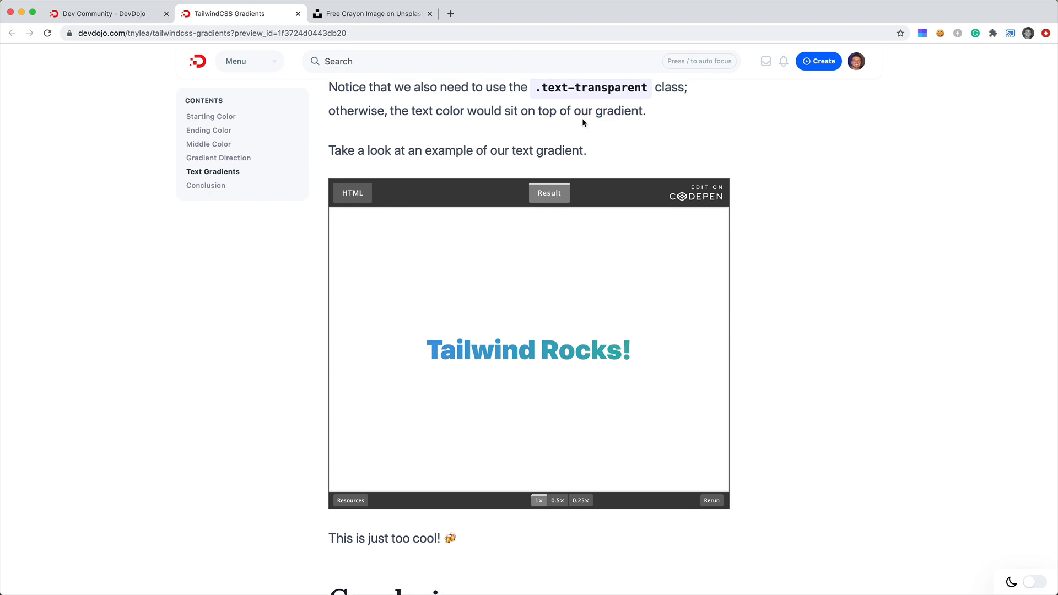
scroll(583, 122, up, 1)
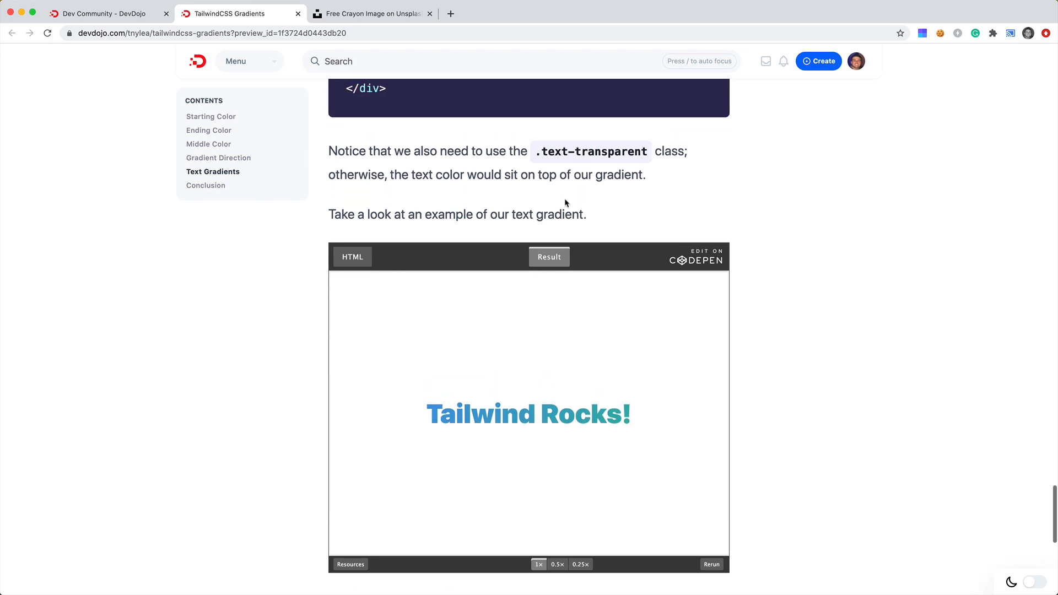
Sample the blue #419adf from the article's Tailwind Rocks! text and apply it to the GRADIENTS overlay's first colour stop.
click(444, 419)
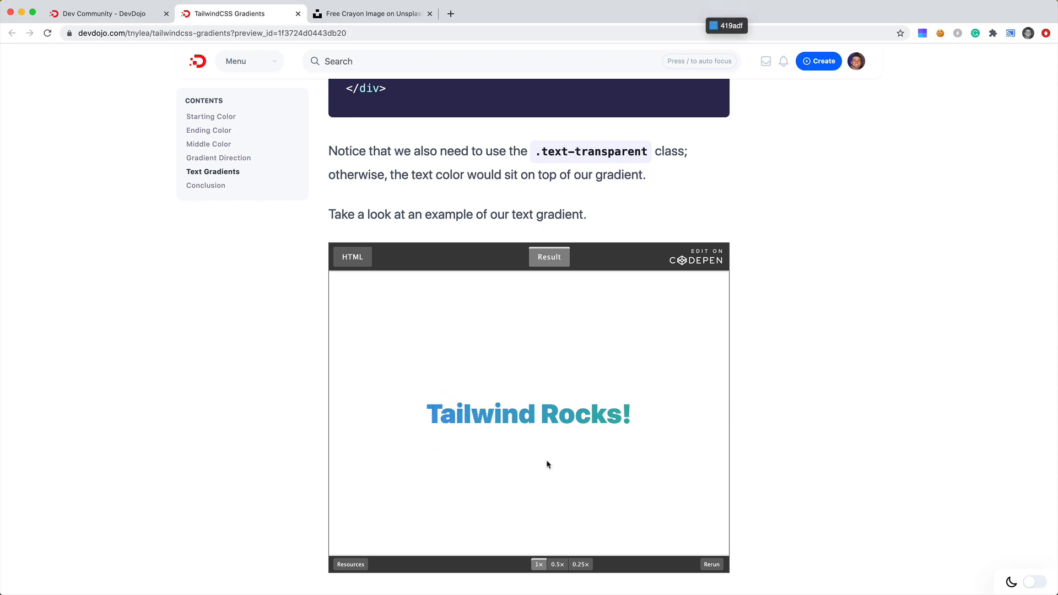
key(super+Tab)
click(802, 282)
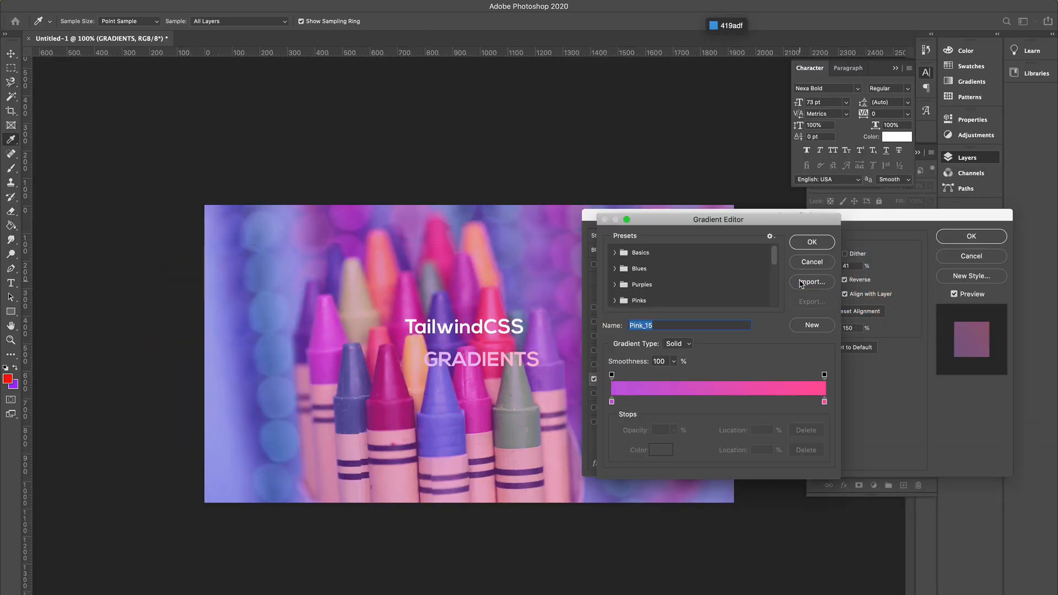
click(825, 402)
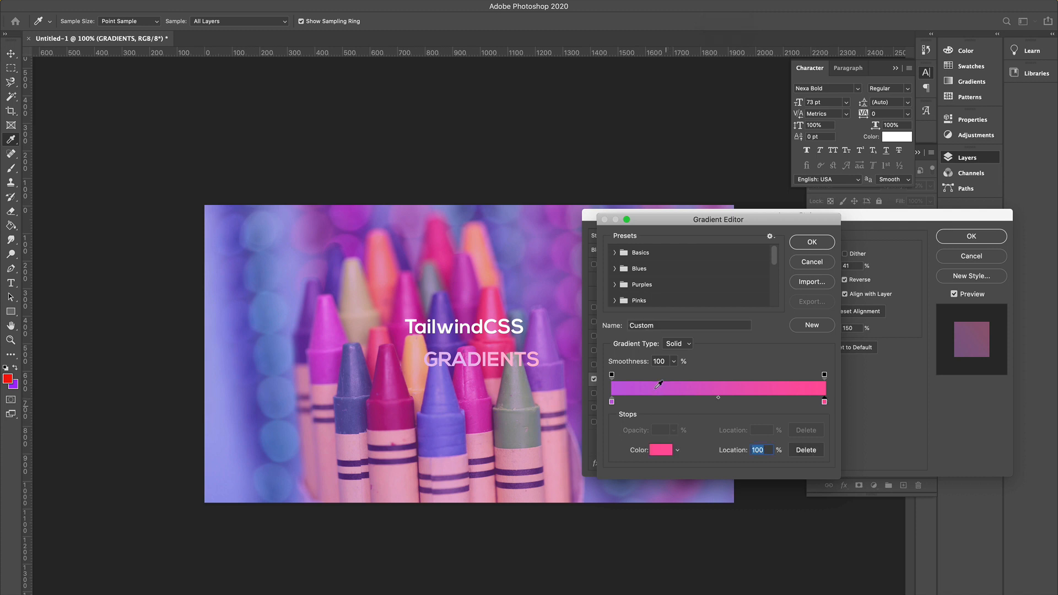
click(660, 450)
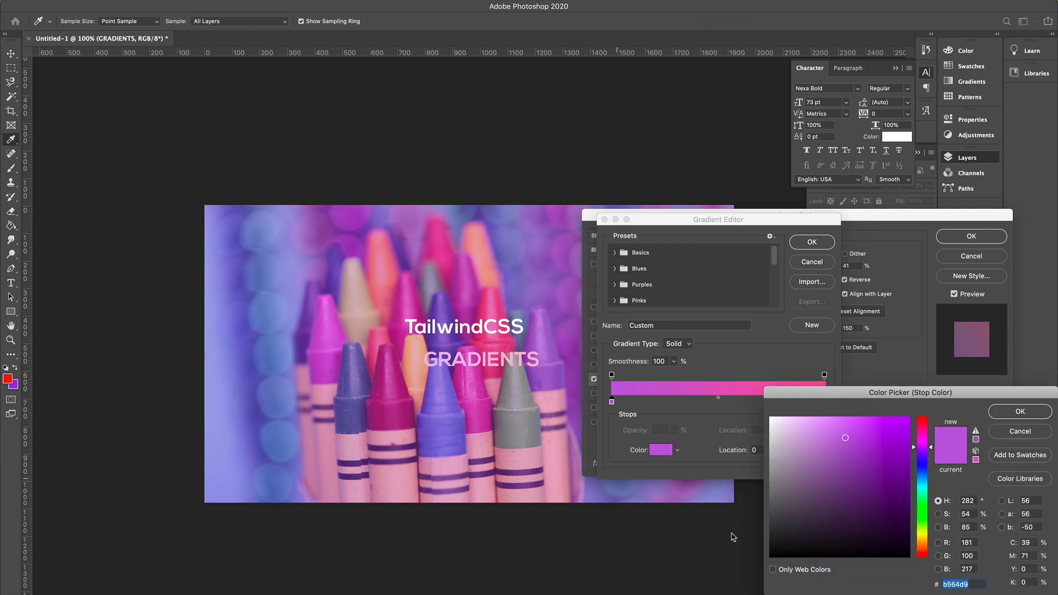
text(419adf)
click(1020, 412)
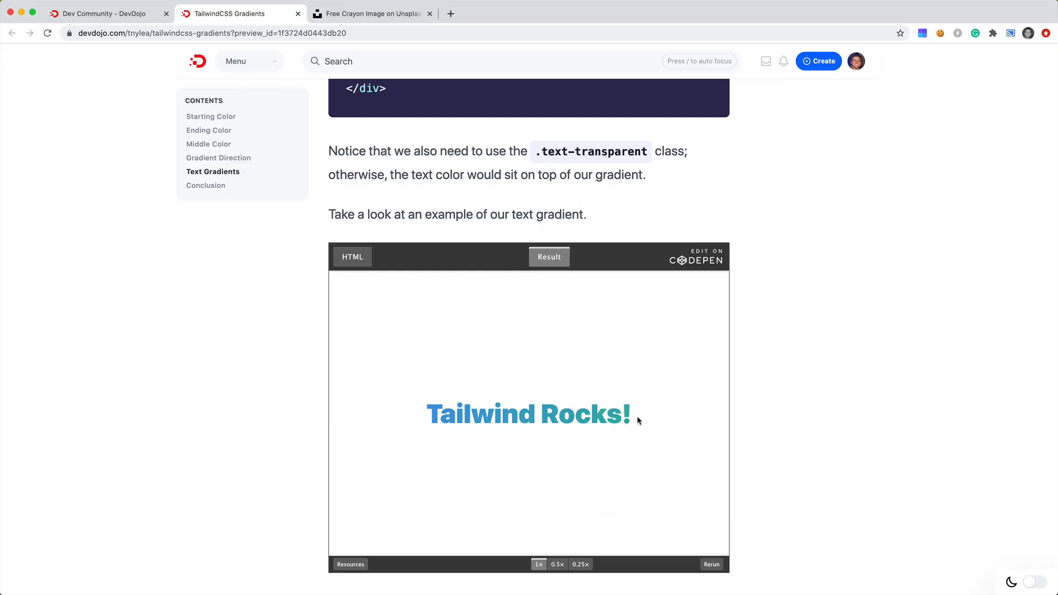
Sample the teal #36b1ac from the end of the article's text gradient and apply it to the last colour stop.
key(ctrl+alt+super+p)
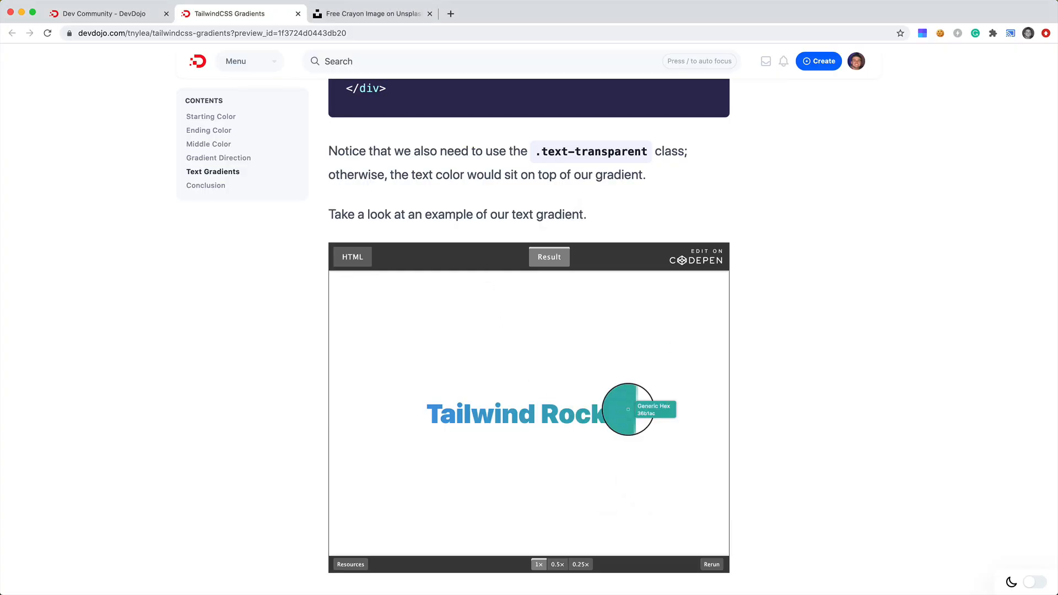
click(627, 409)
key(super+Tab)
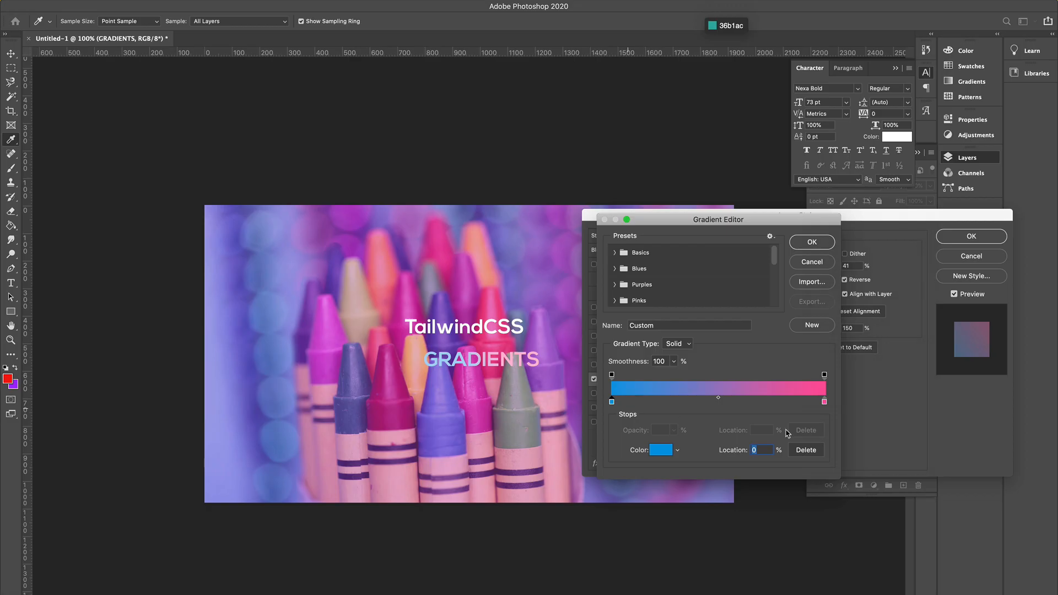
click(824, 402)
click(661, 450)
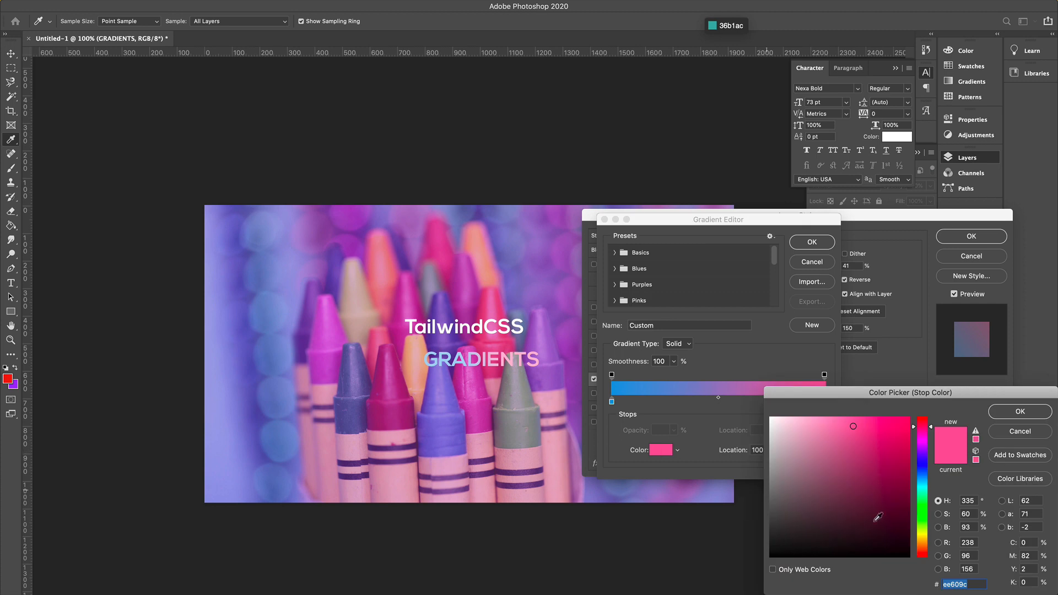
text(36b1ac)
click(1020, 412)
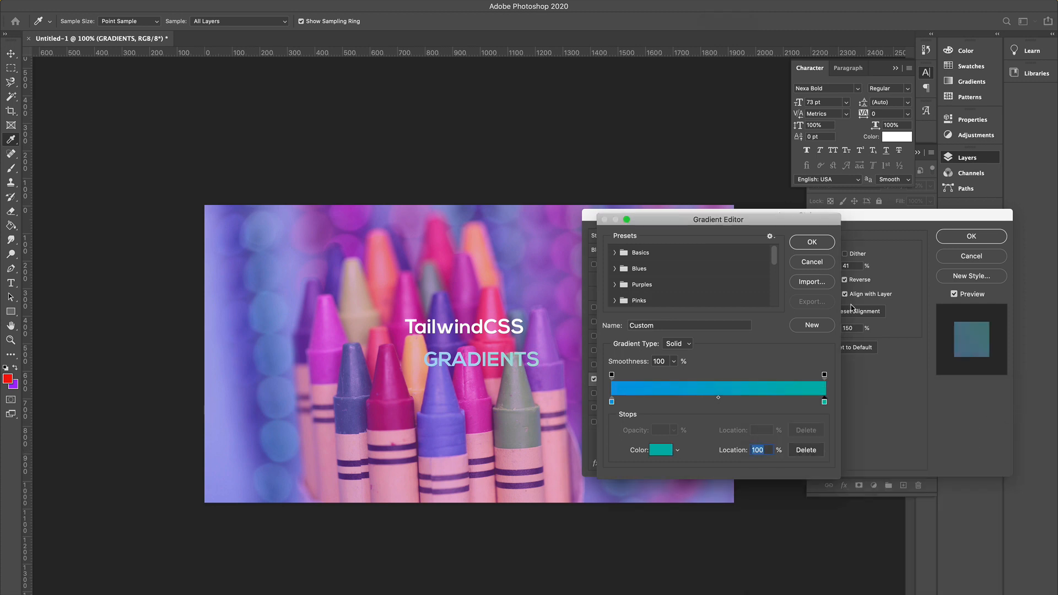
Confirm the new gradient and set the Gradient Overlay opacity to 100%.
click(813, 242)
drag(796, 268, 833, 269)
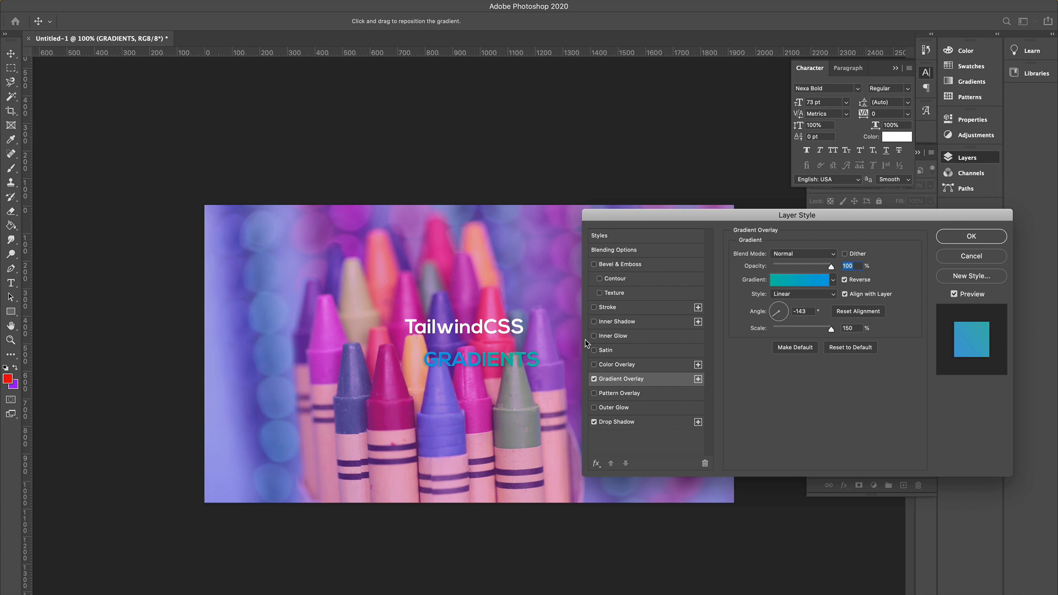
click(944, 238)
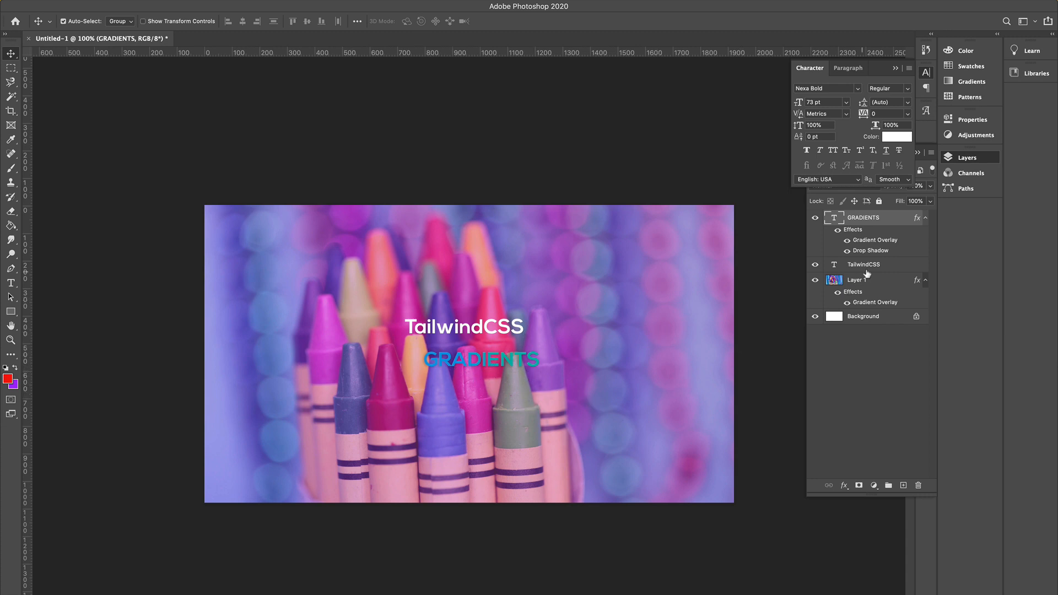
Reopen the GRADIENTS layer's overlay gradient and lighten its first stop to #abdaff.
double_click(868, 241)
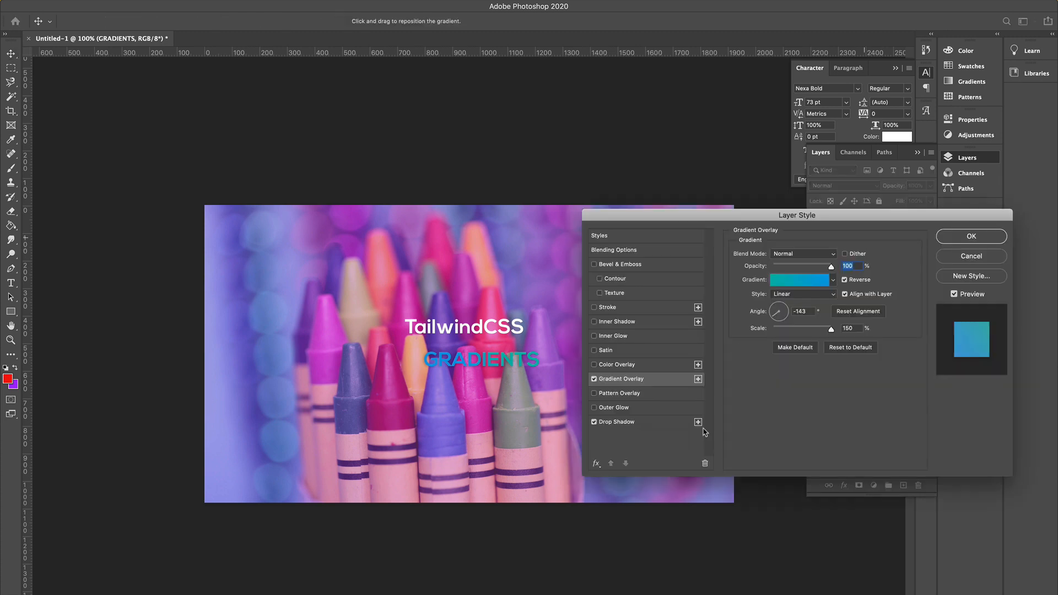
click(785, 283)
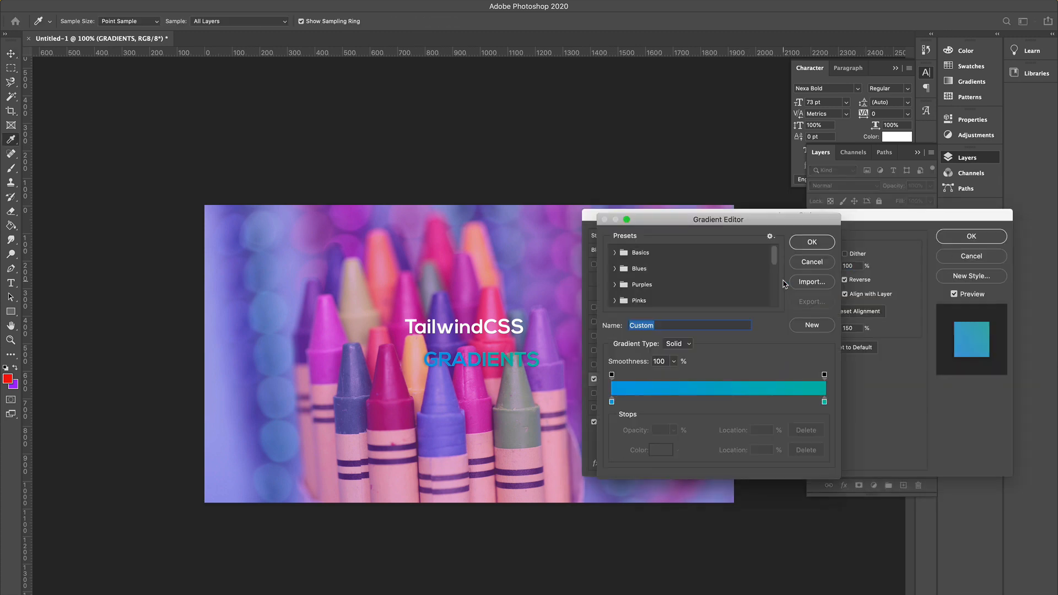
click(612, 401)
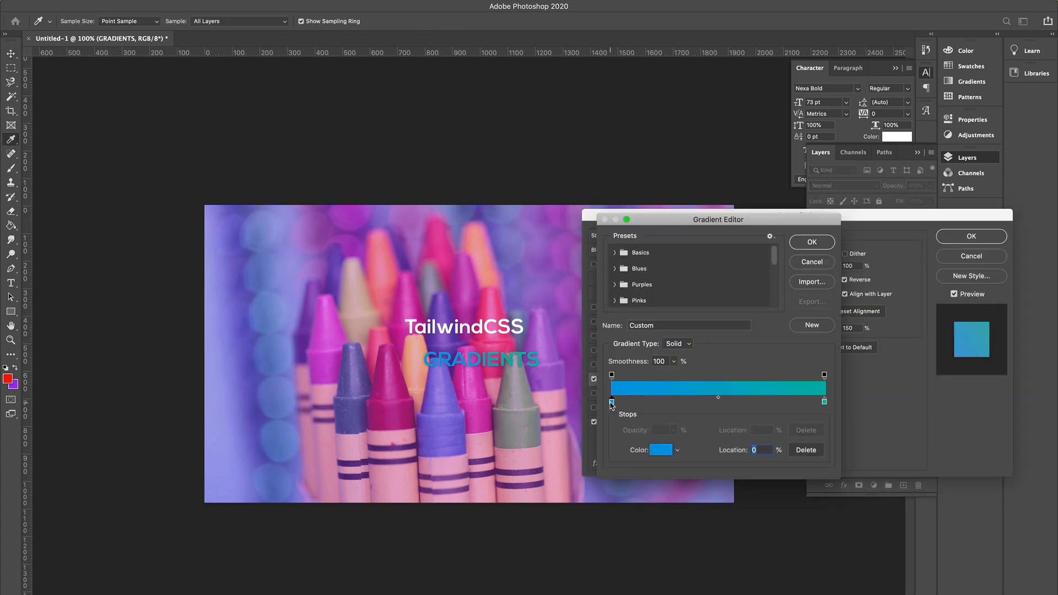
click(659, 450)
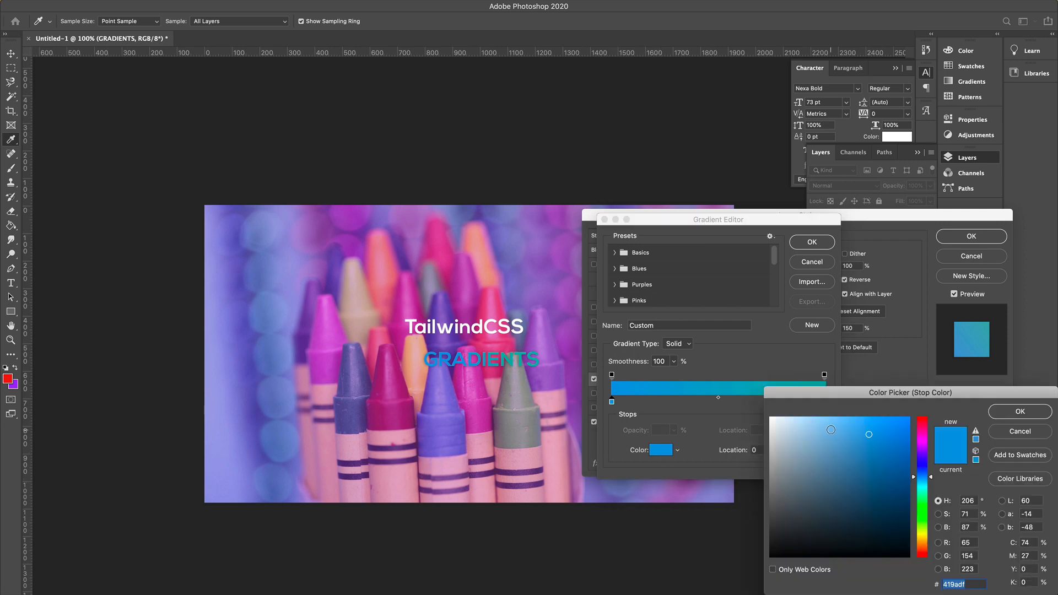
drag(832, 430, 816, 417)
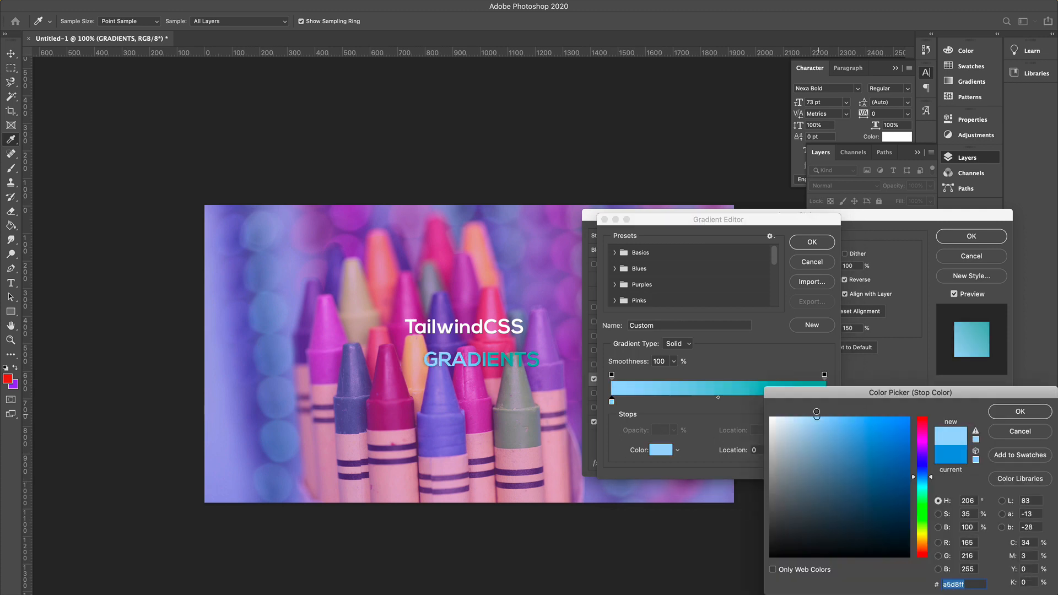
click(1012, 414)
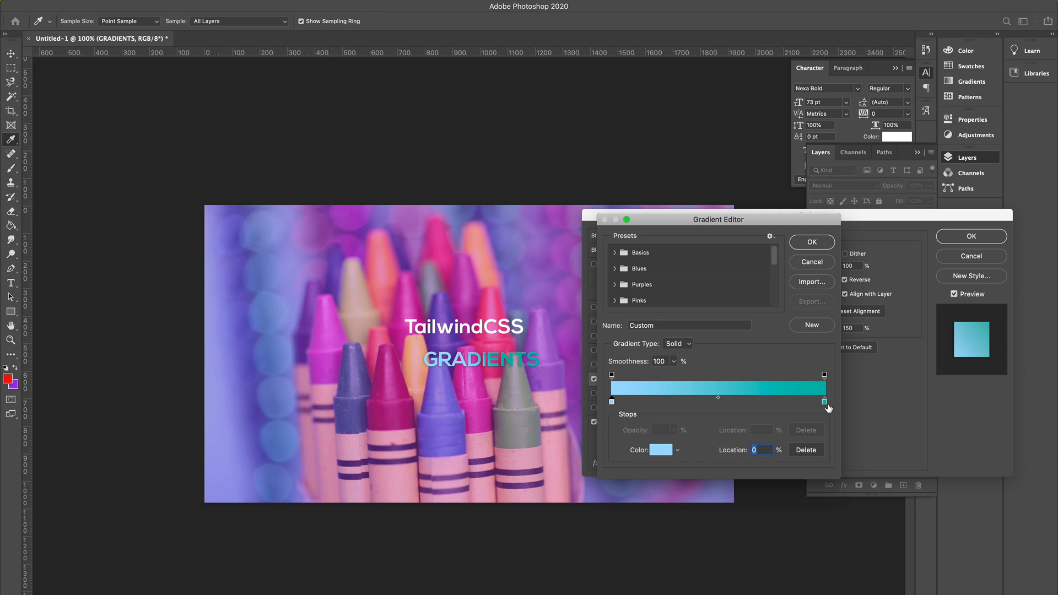
Lighten the gradient's last stop to #58c2be and confirm the layer style.
click(824, 402)
click(662, 450)
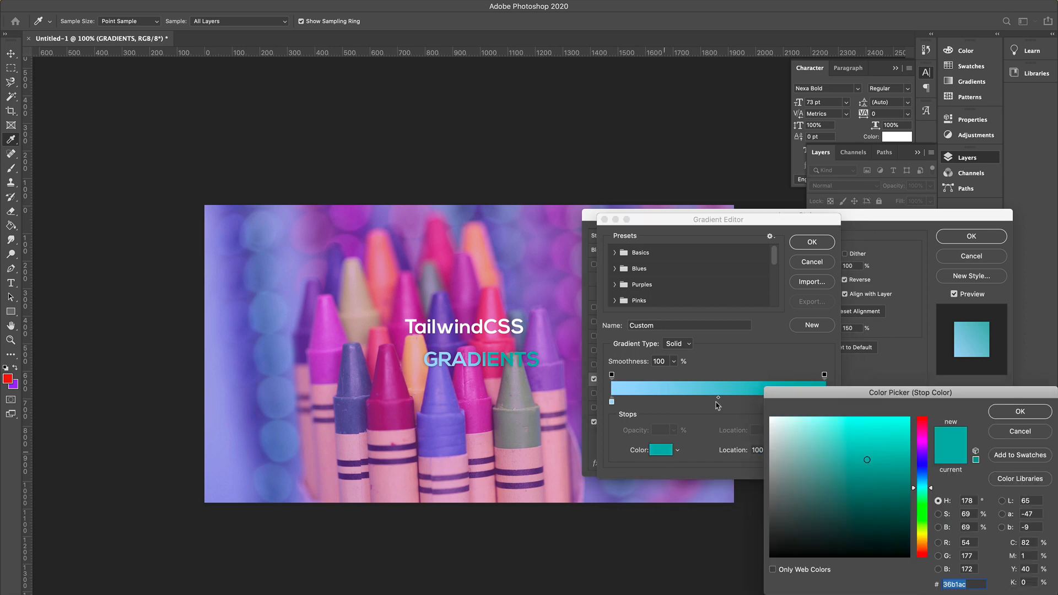
drag(837, 420, 846, 451)
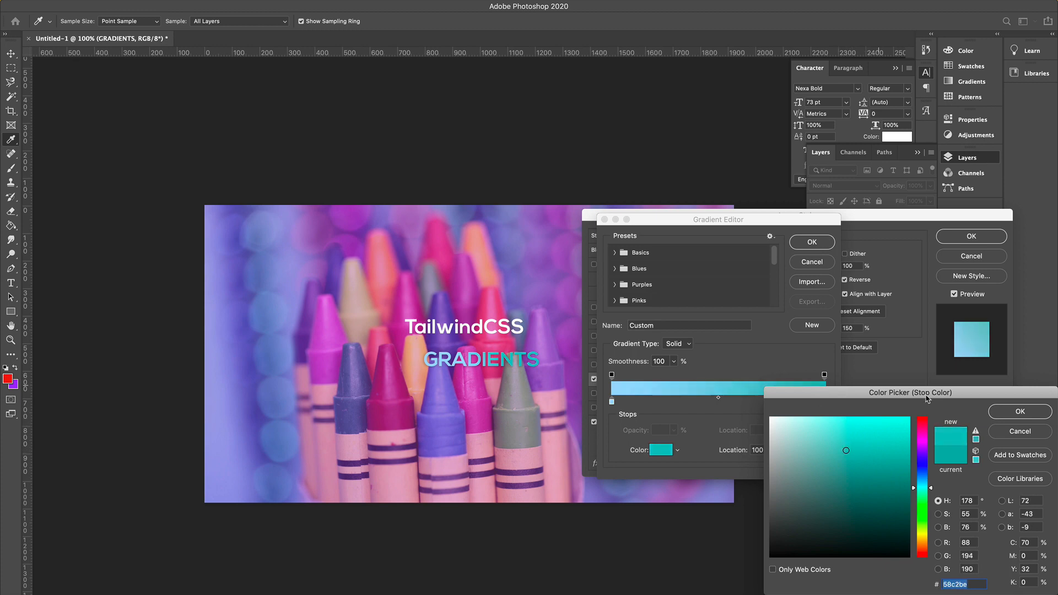
click(1020, 411)
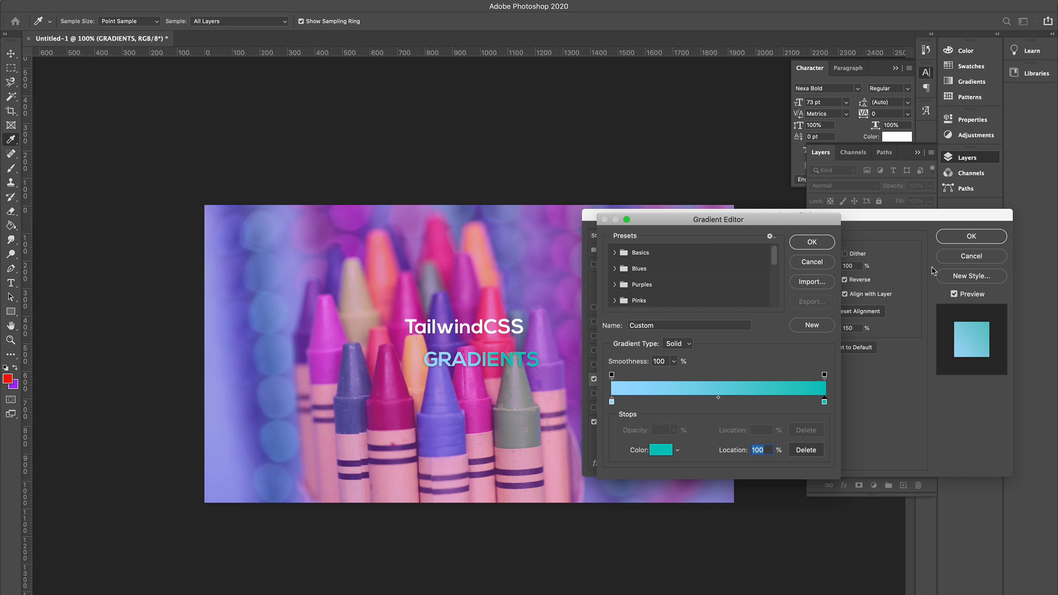
click(812, 241)
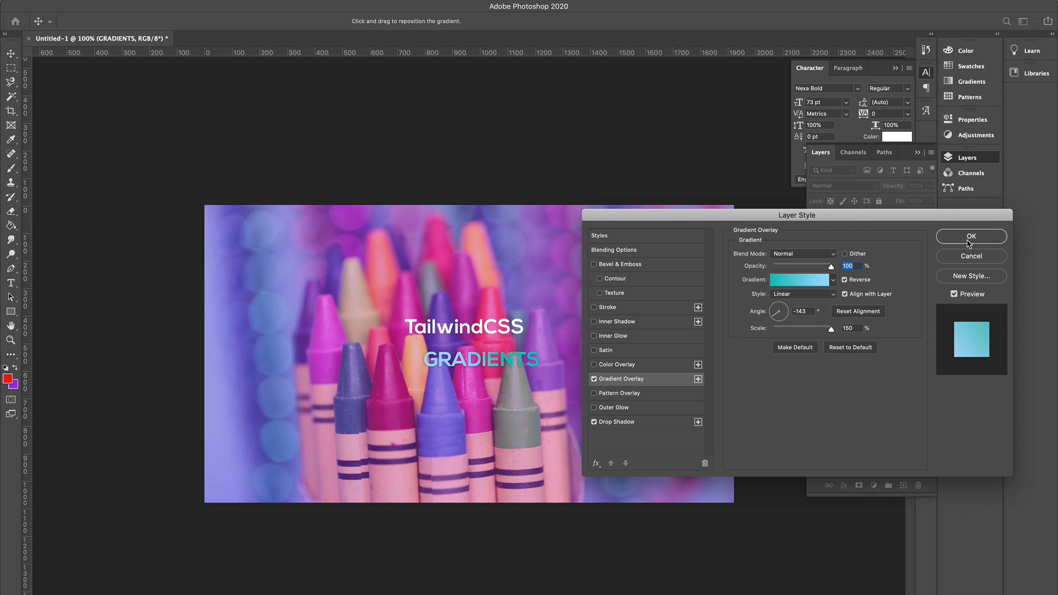
click(971, 237)
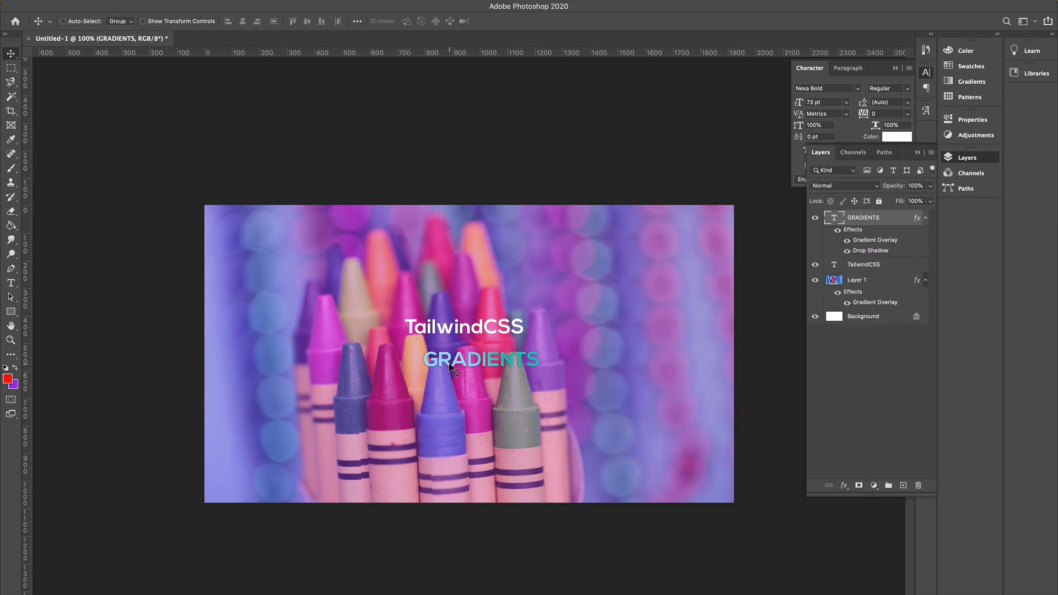
Move the GRADIENTS text up closer beneath the TailwindCSS title.
drag(450, 365, 431, 355)
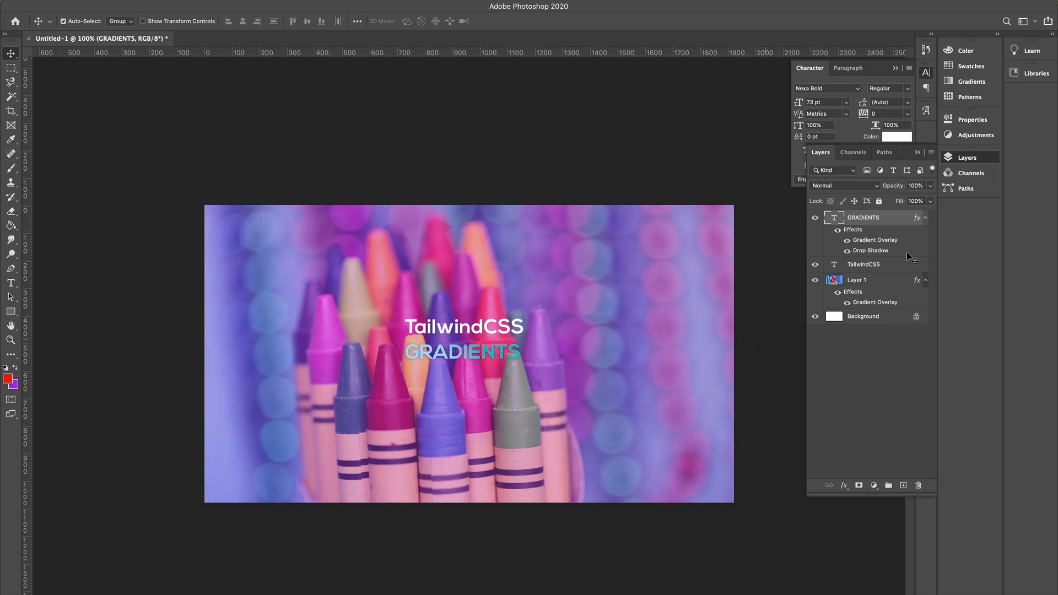
Scale both title text layers to about 181% and shift them left to centre them on the image.
click(861, 265)
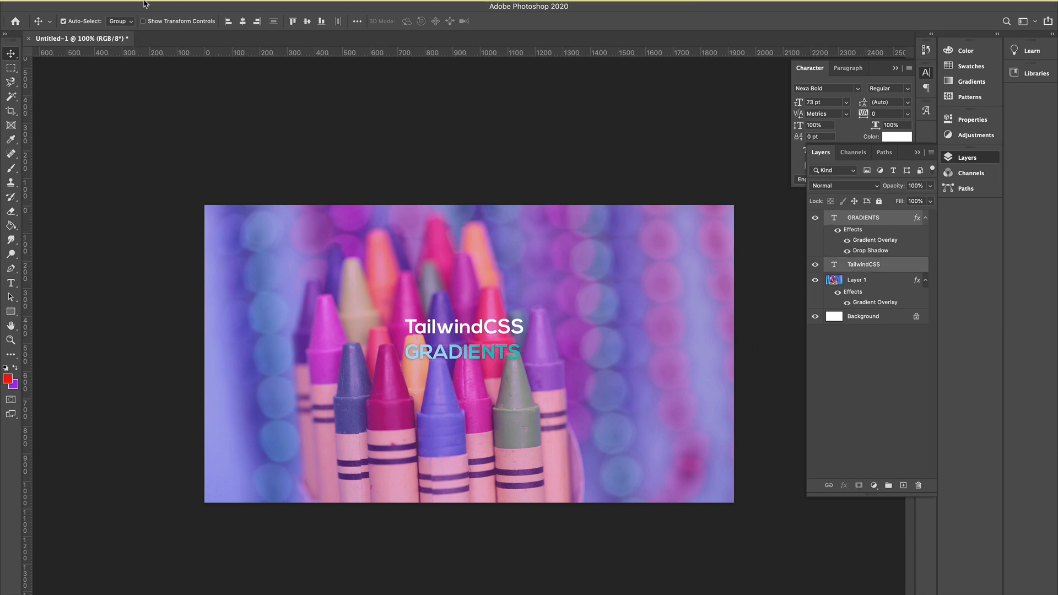
click(110, 6)
mouse_move(188, 263)
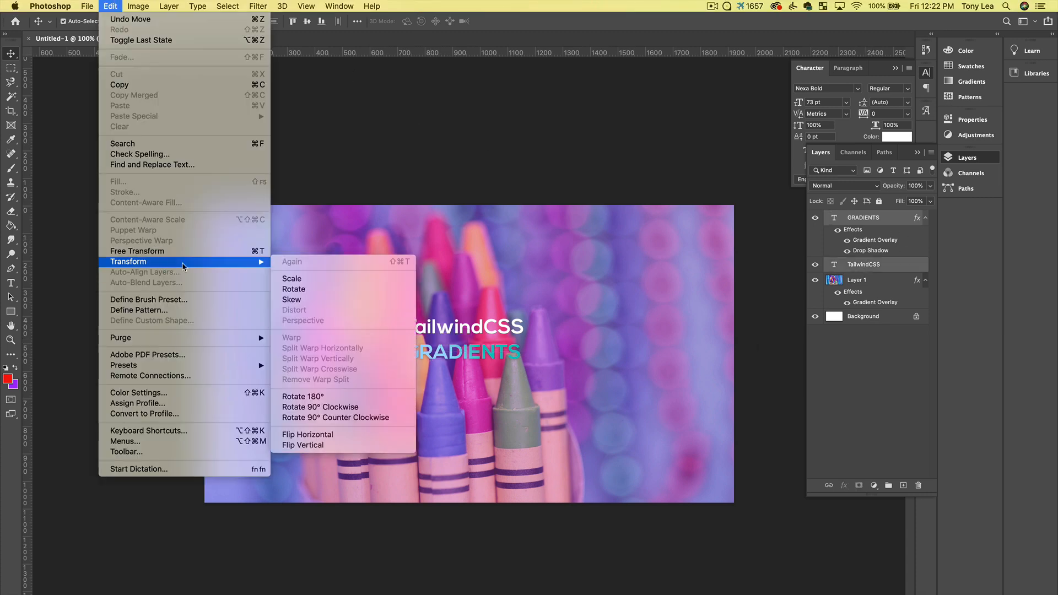
click(286, 280)
drag(523, 358, 613, 407)
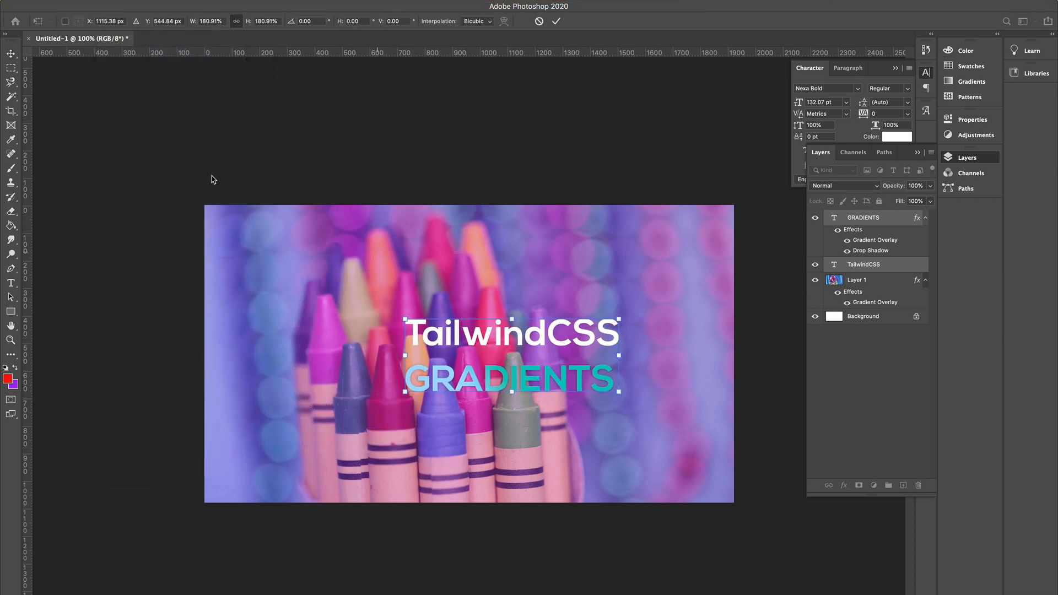
click(11, 53)
drag(536, 335, 491, 336)
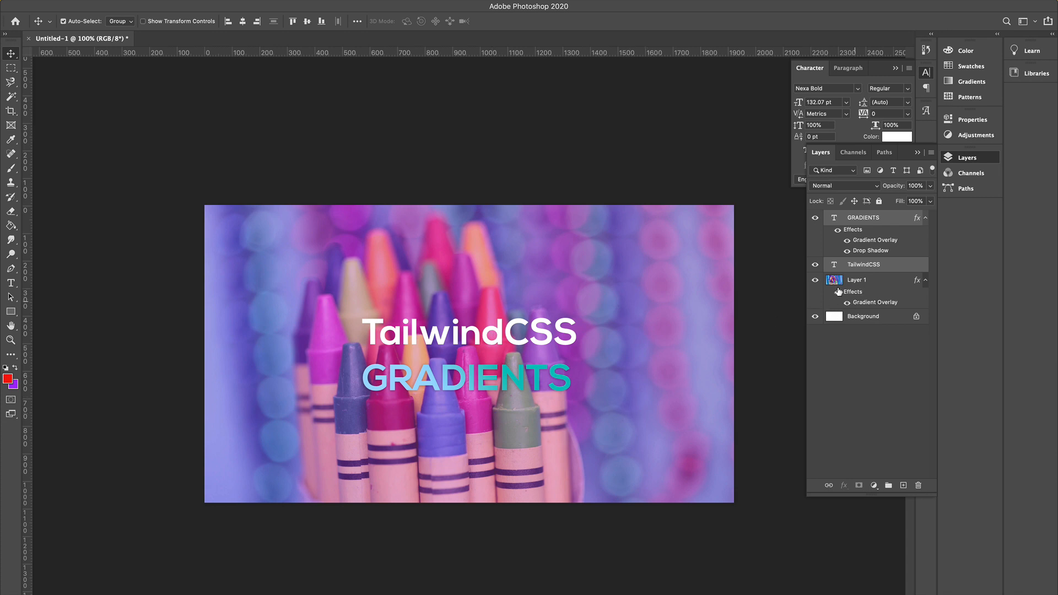
Change the crayon photo layer's Gradient Overlay to the Blue_24 preset and set its opacity to about 67%.
double_click(869, 303)
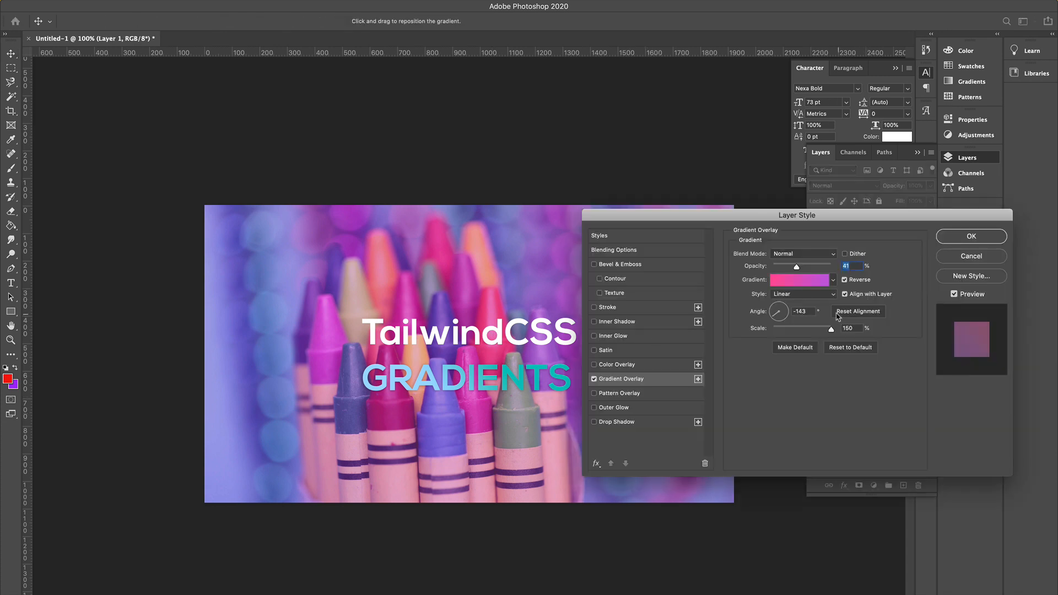
click(796, 284)
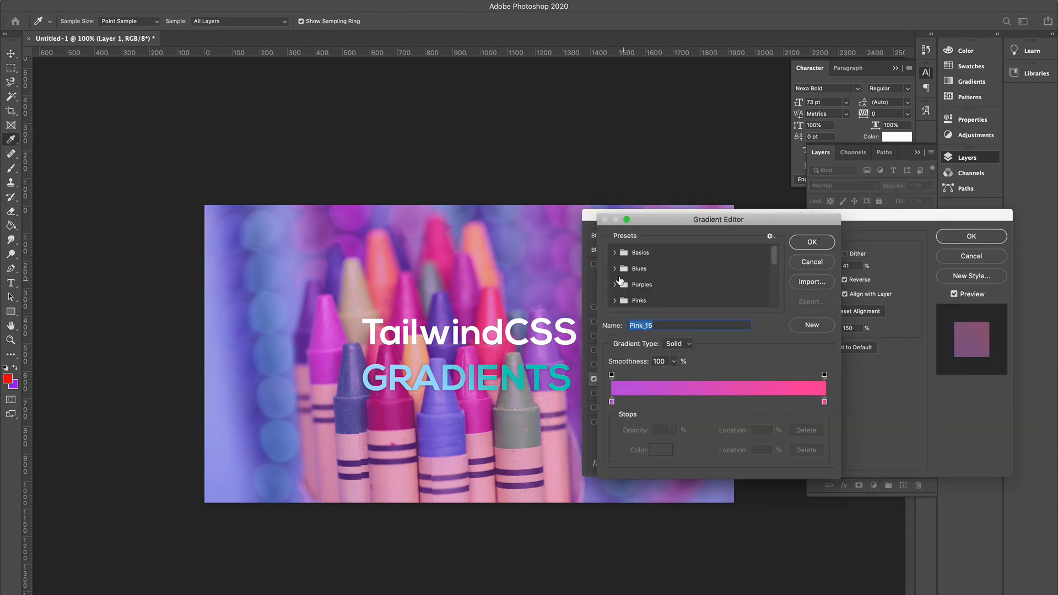
click(614, 268)
scroll(716, 276, down, 2)
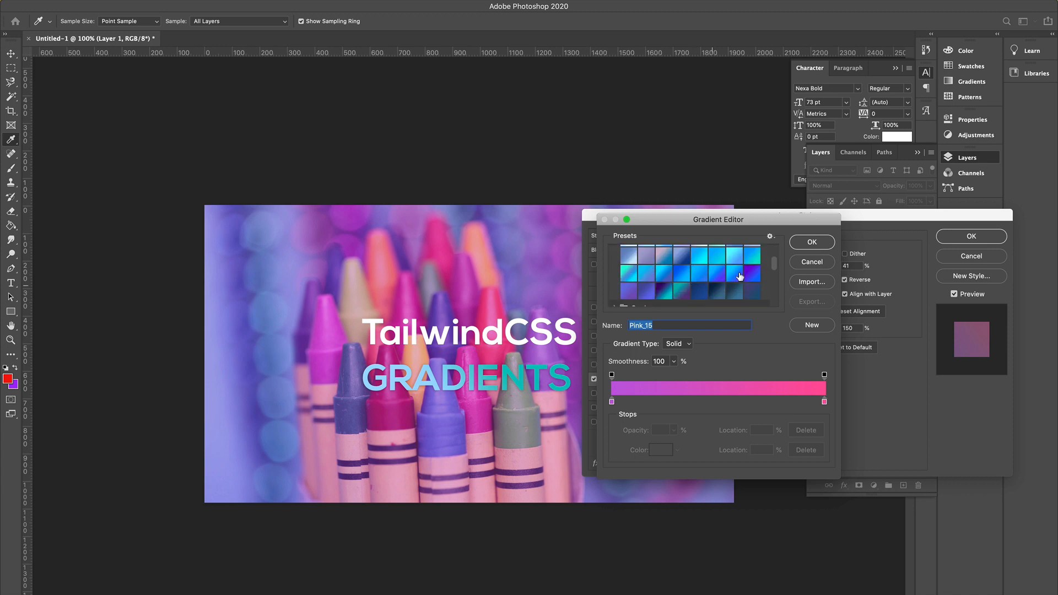
click(752, 272)
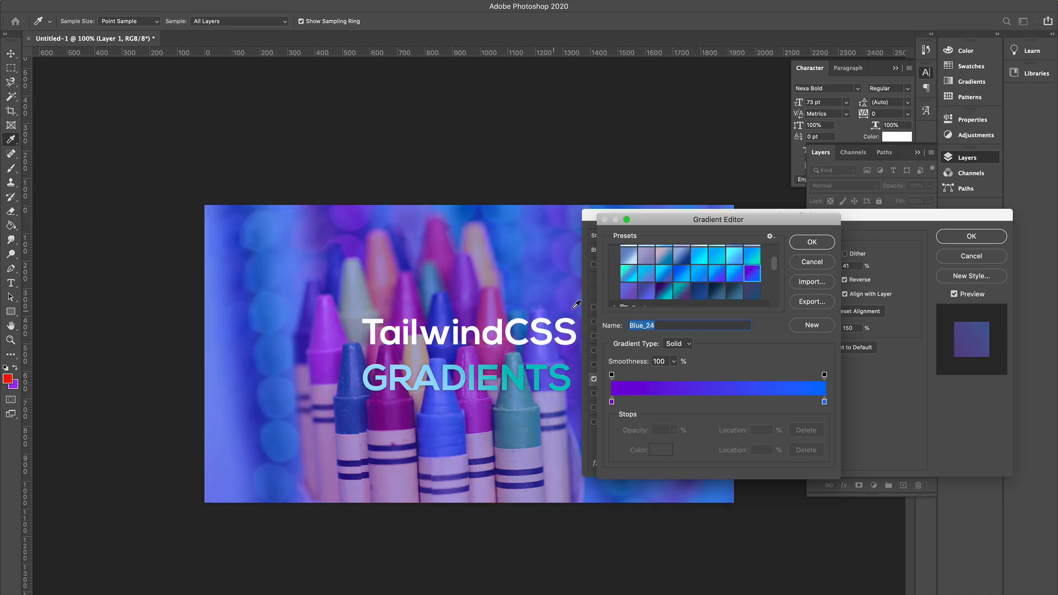
click(812, 243)
drag(797, 269, 810, 270)
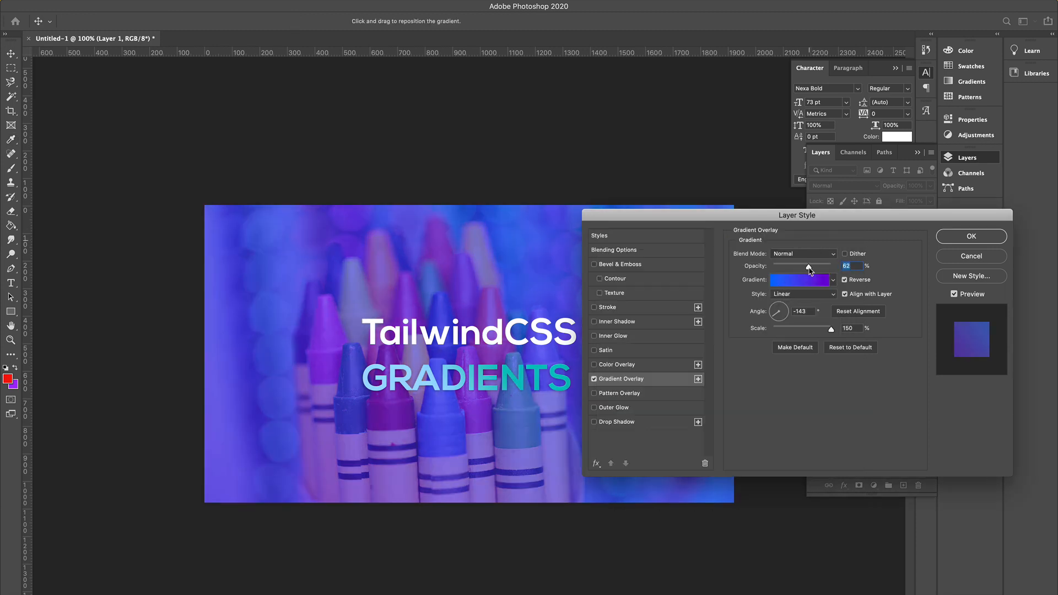
Change the crayon photo layer's Gradient Overlay to the Purple_02 preset and confirm the layer style.
drag(686, 223, 802, 154)
click(908, 215)
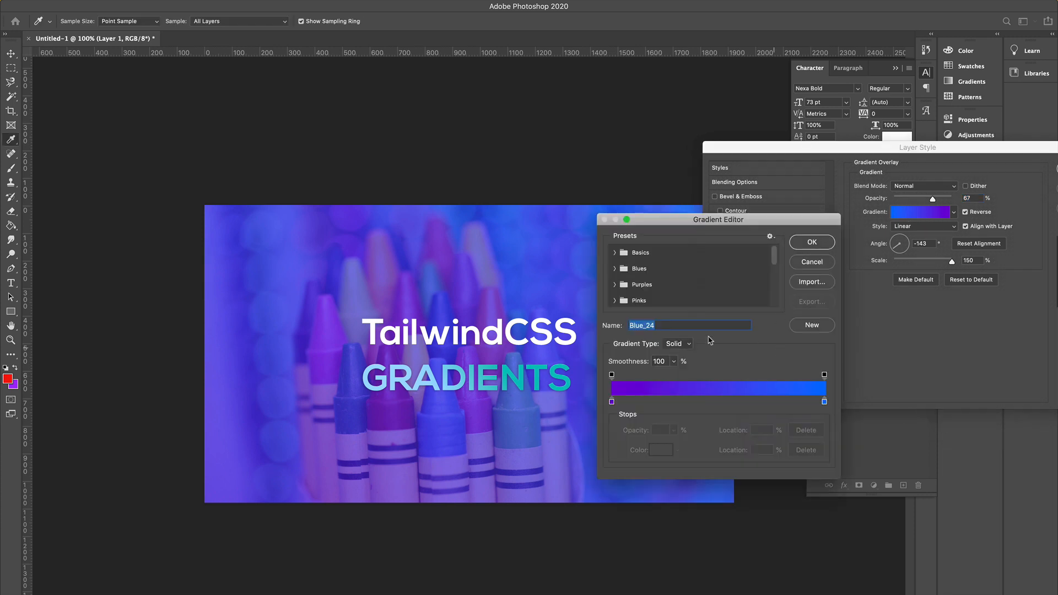
click(614, 285)
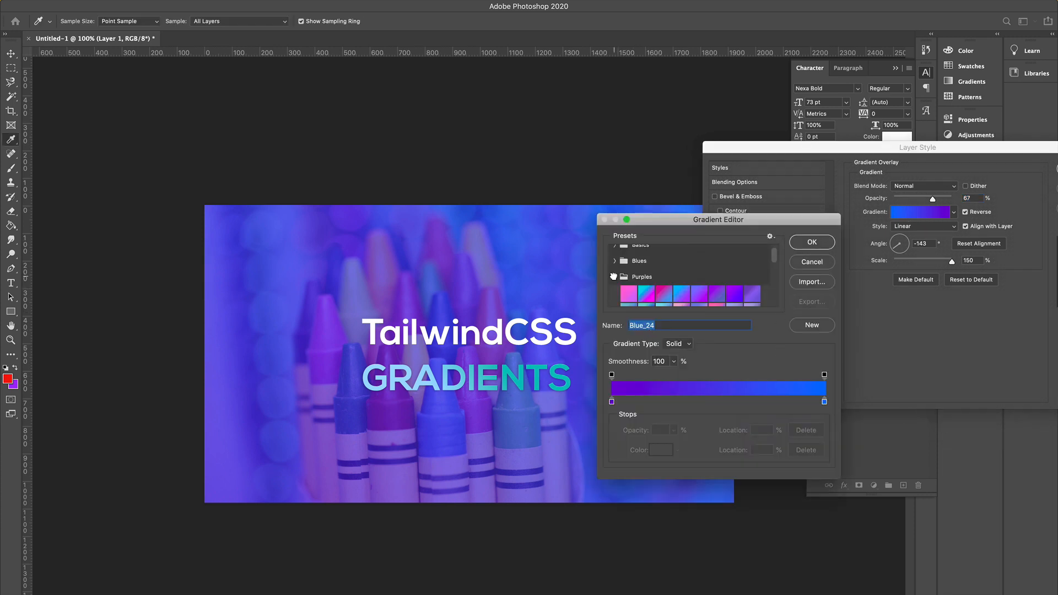
scroll(689, 275, down, 2)
click(685, 263)
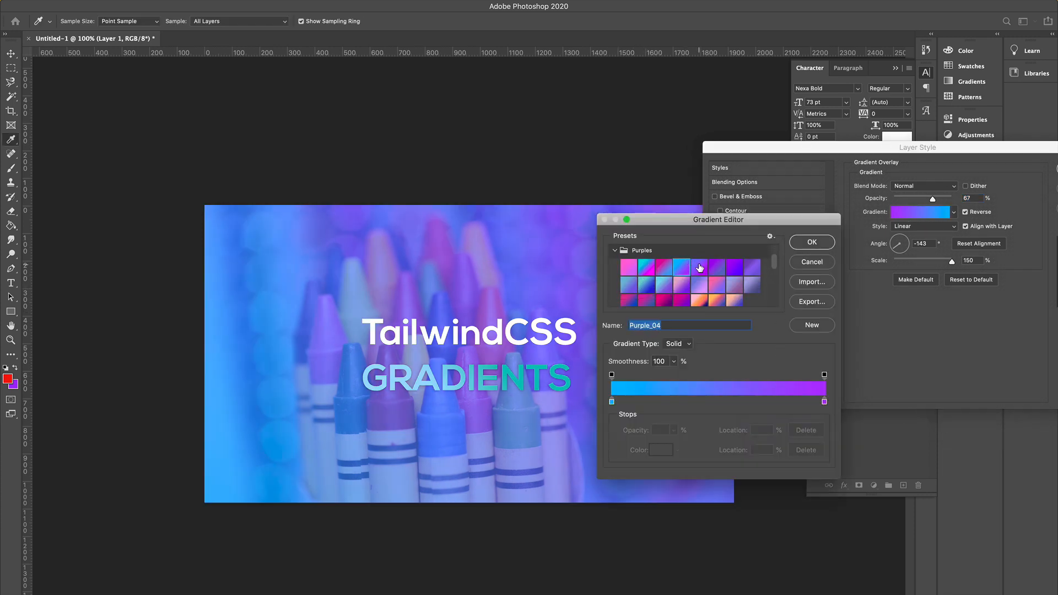
click(700, 267)
click(680, 265)
click(734, 267)
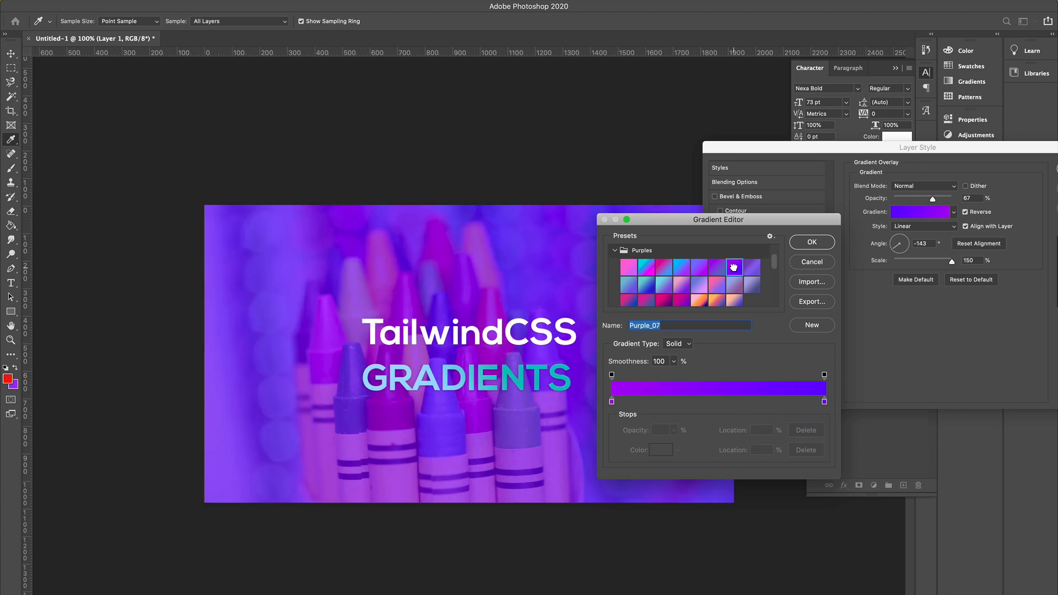
click(647, 268)
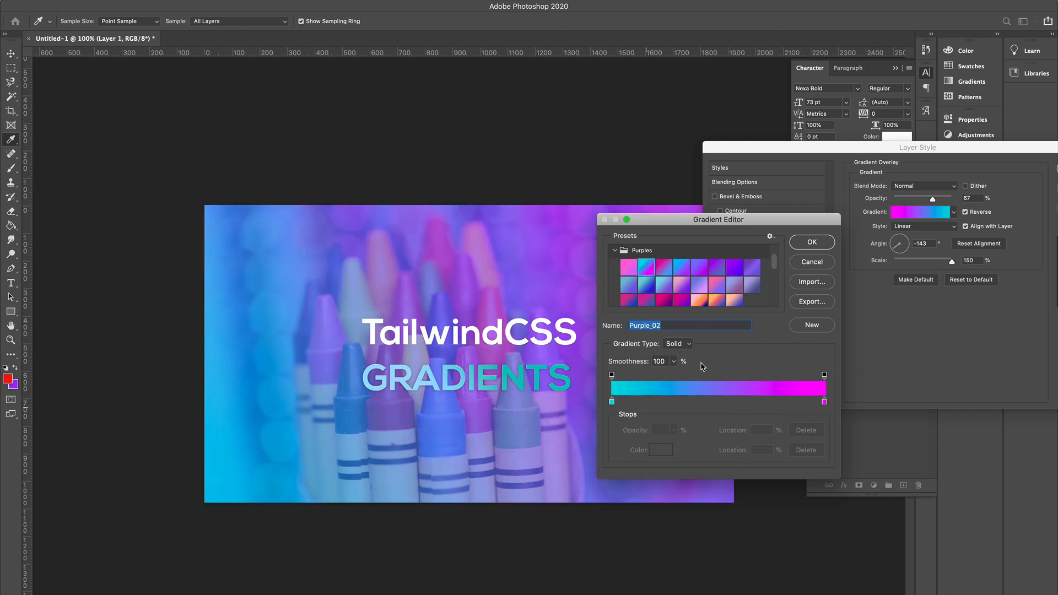
click(812, 243)
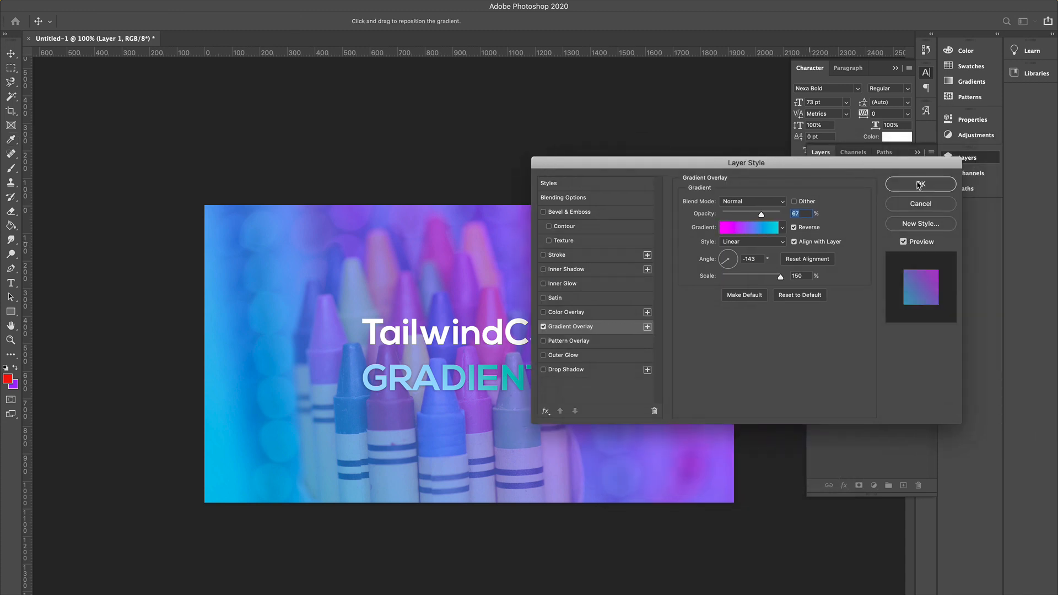
click(920, 186)
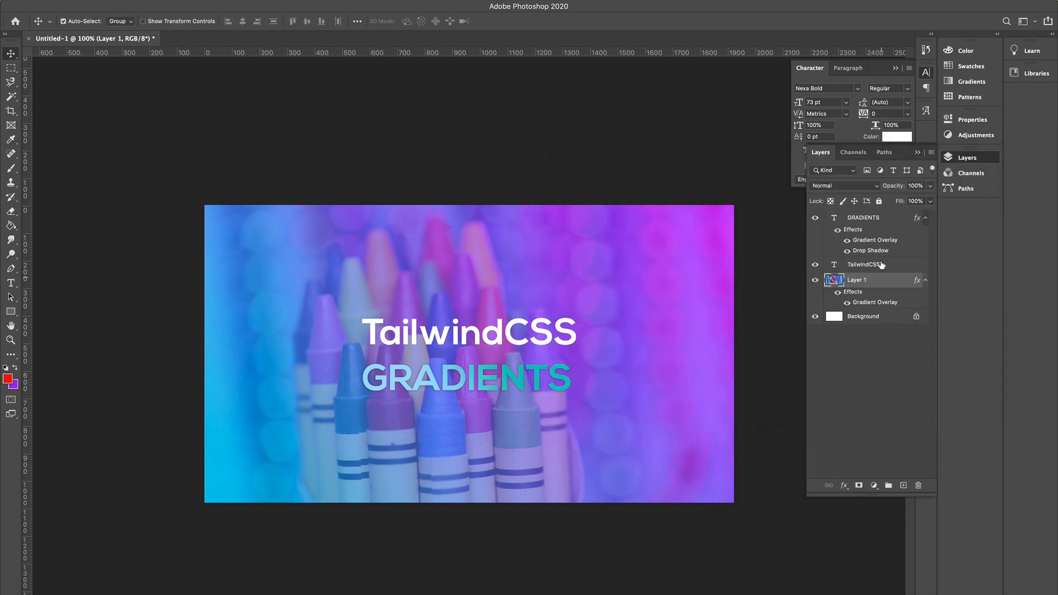
Open the GRADIENTS text's Gradient Overlay and set its first gradient stop to #87d092.
double_click(869, 243)
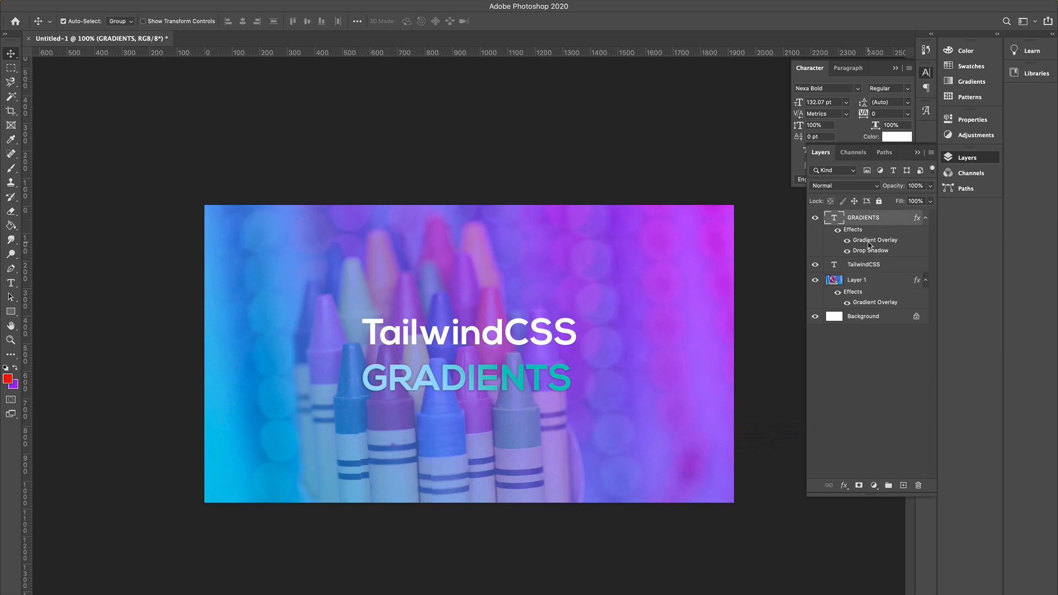
click(742, 234)
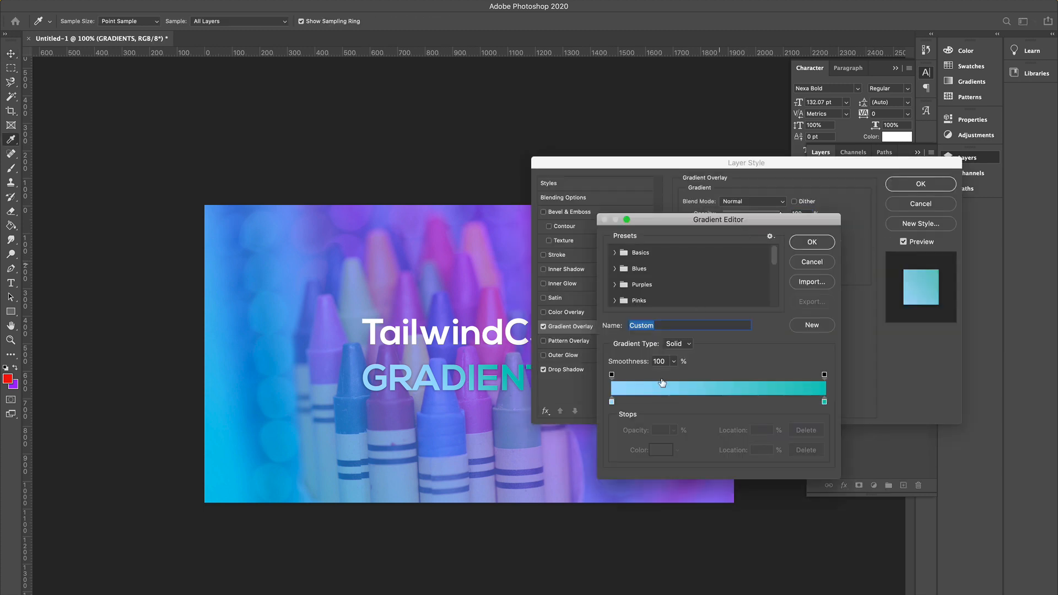
click(612, 402)
click(660, 458)
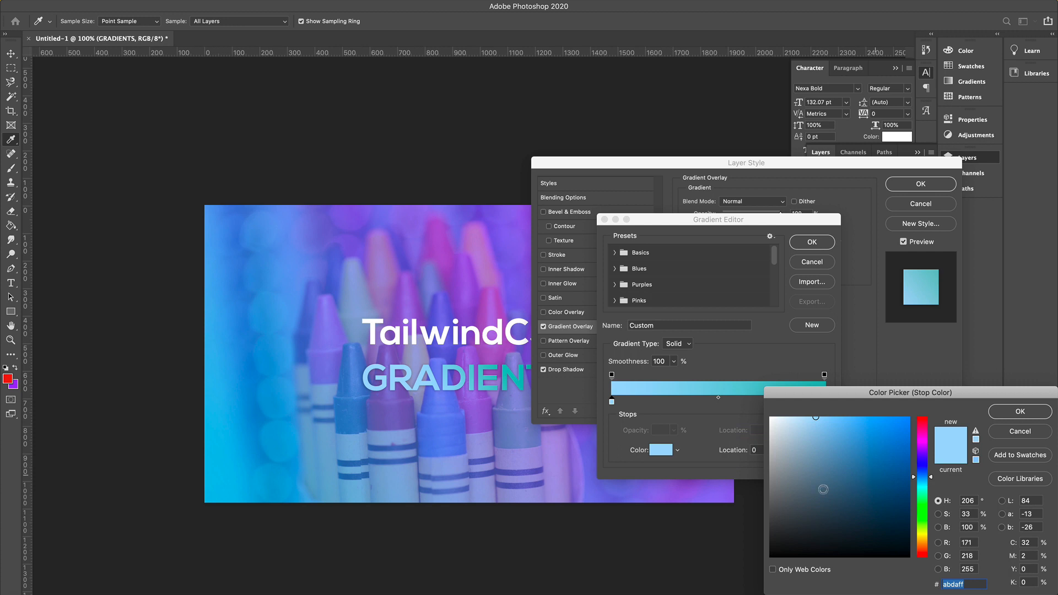
click(700, 490)
drag(852, 449, 818, 442)
click(928, 511)
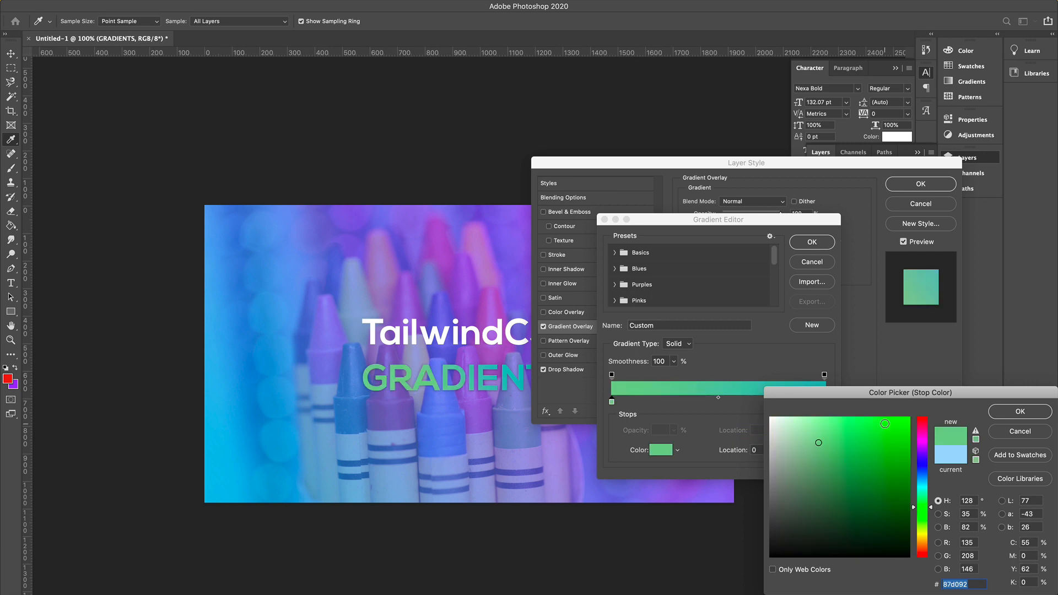
click(1020, 412)
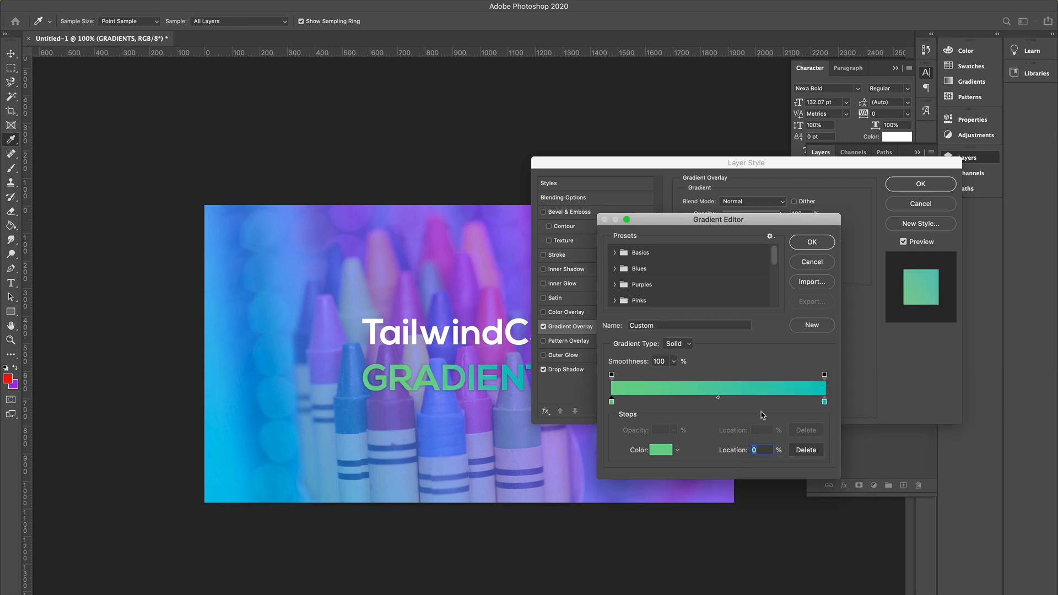
Set the GRADIENTS overlay's last gradient stop to #f838d6 and confirm the gradient editor.
click(825, 402)
click(659, 451)
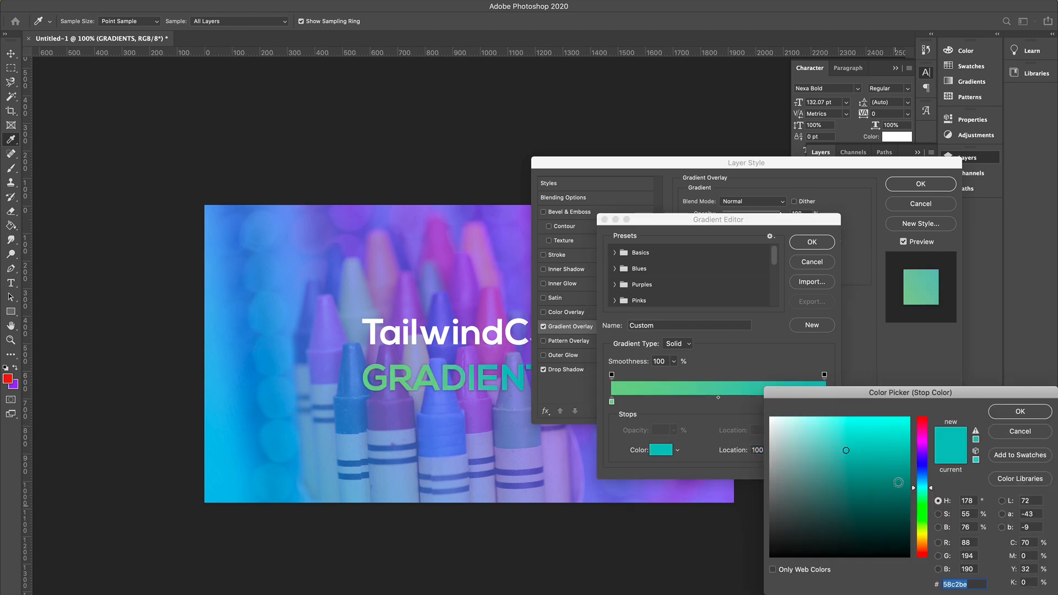
click(928, 471)
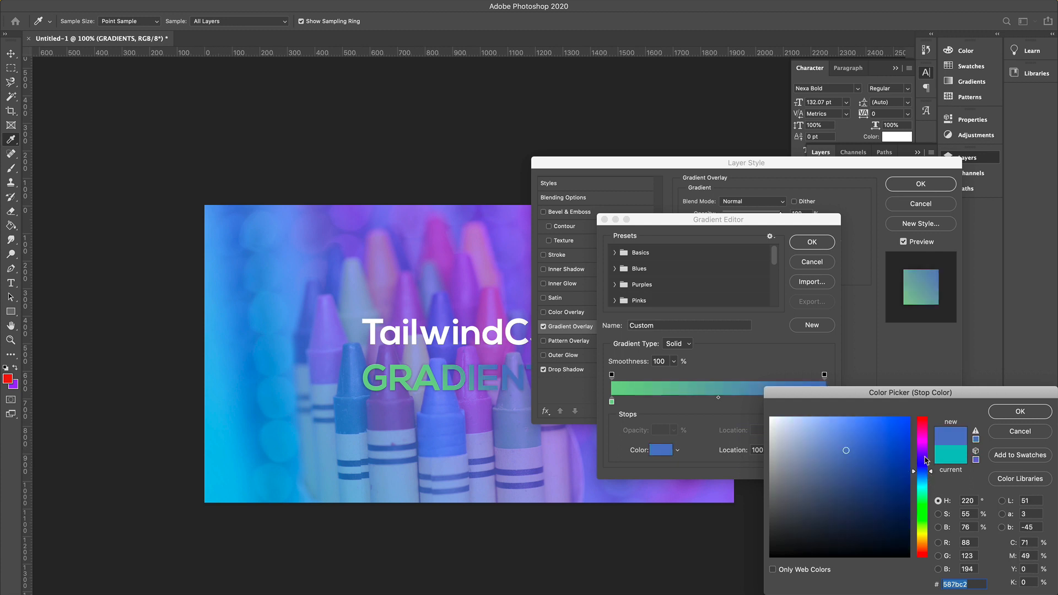
drag(929, 449, 929, 437)
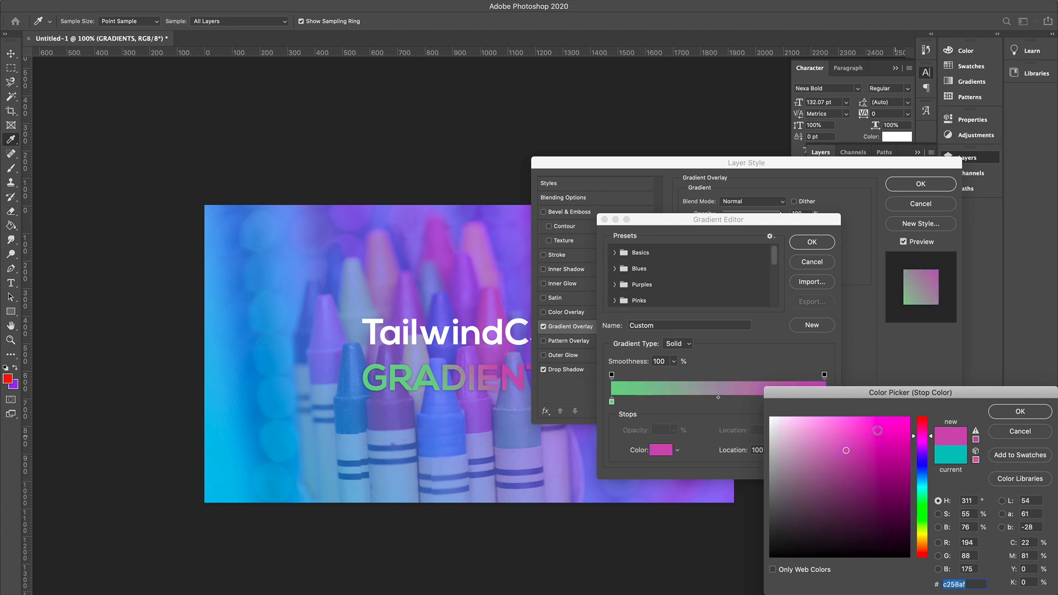
click(879, 421)
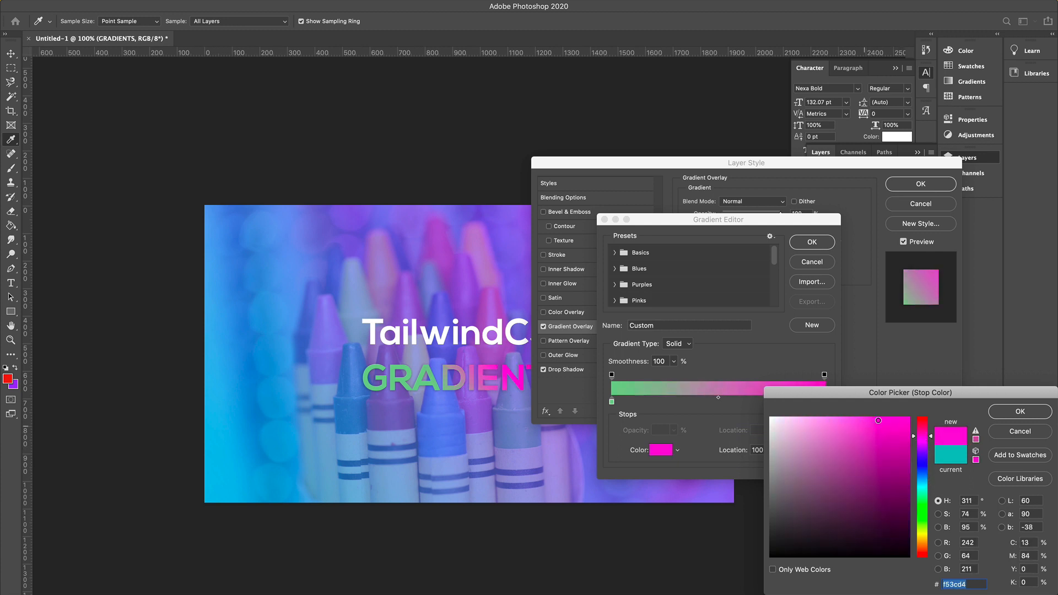
click(1018, 412)
click(812, 242)
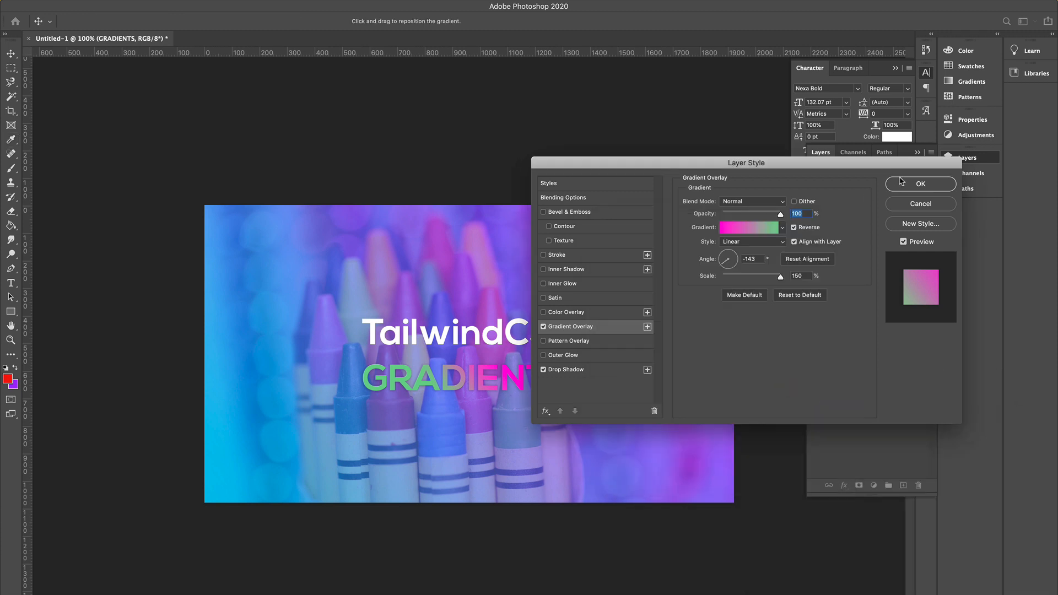
Change the GRADIENTS overlay's first gradient stop to white #ffffff and confirm the layer style.
drag(835, 167, 832, 52)
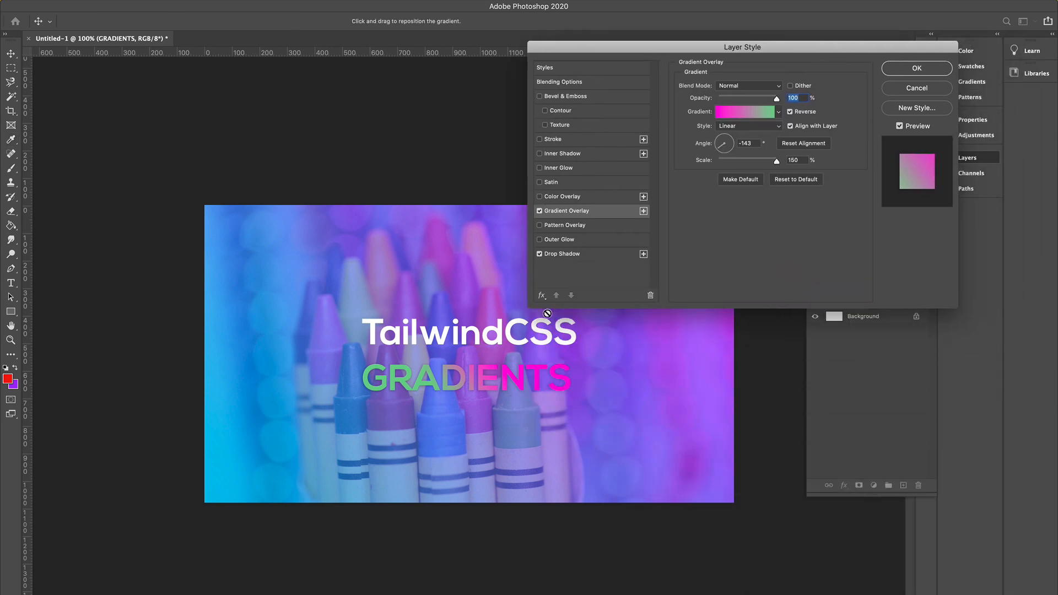
click(741, 115)
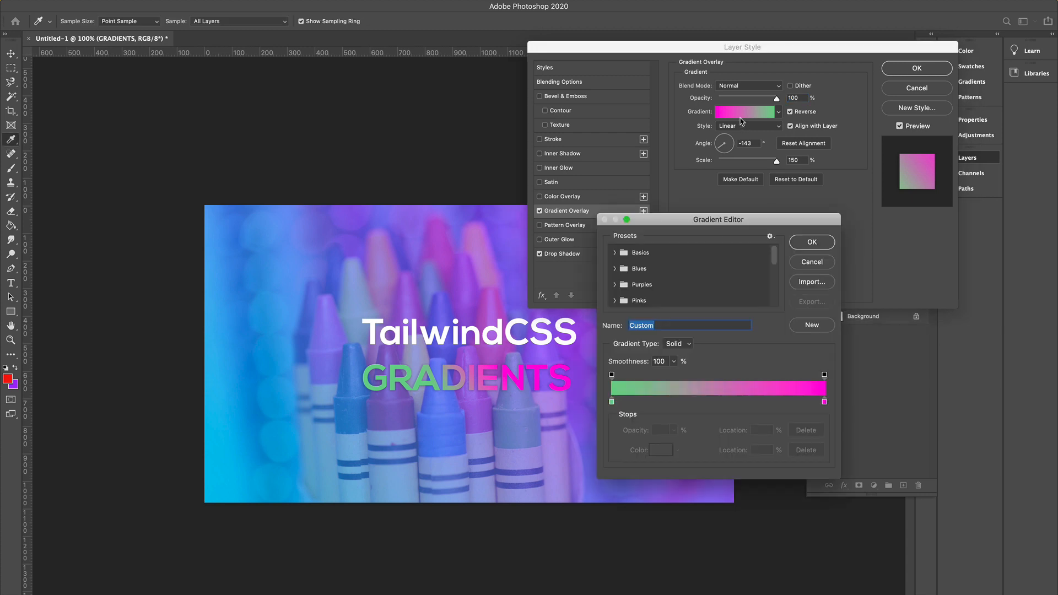
click(612, 403)
click(661, 449)
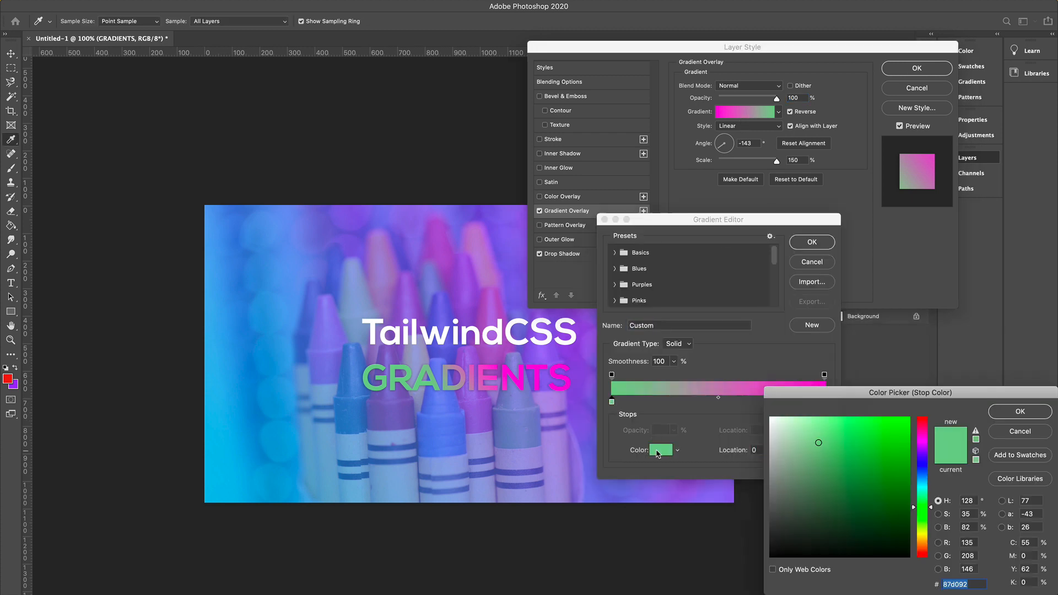
click(922, 471)
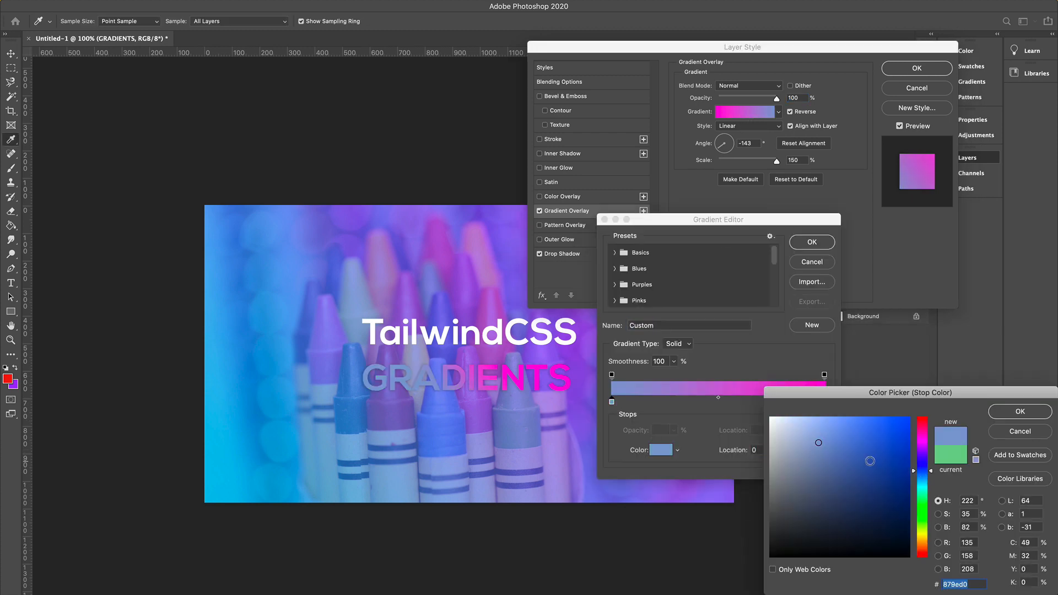
mouse_move(869, 461)
mouse_down()
mouse_move(850, 427)
mouse_move(834, 423)
mouse_move(742, 441)
mouse_move(738, 409)
mouse_up()
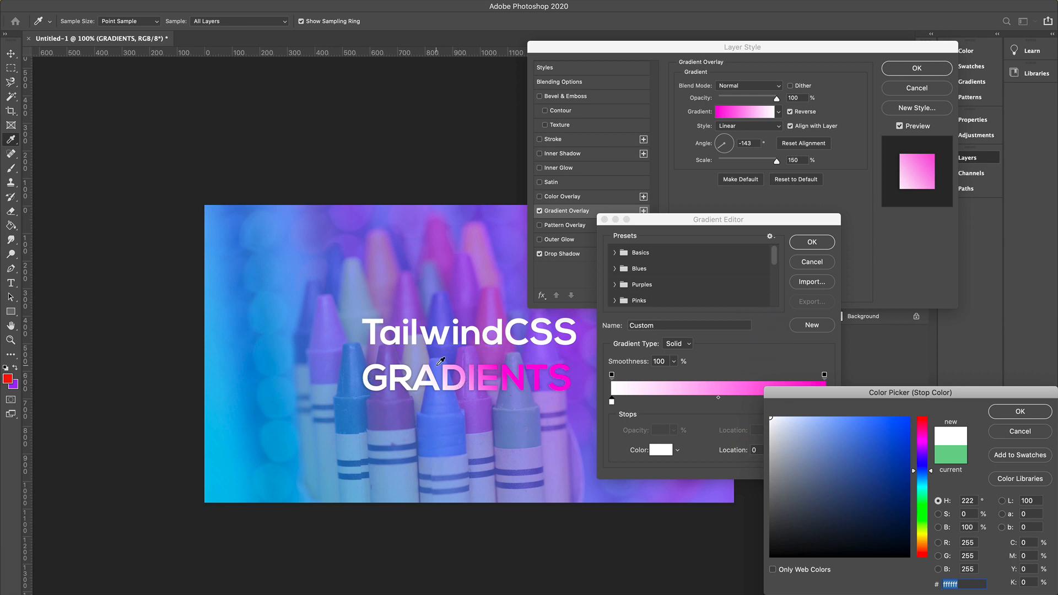
click(1020, 412)
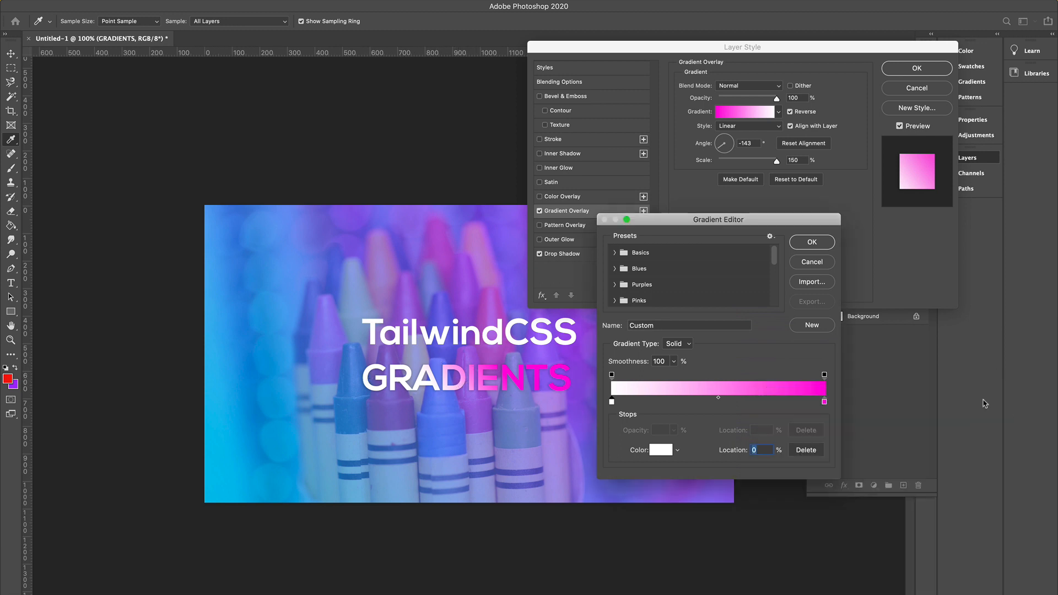
click(813, 242)
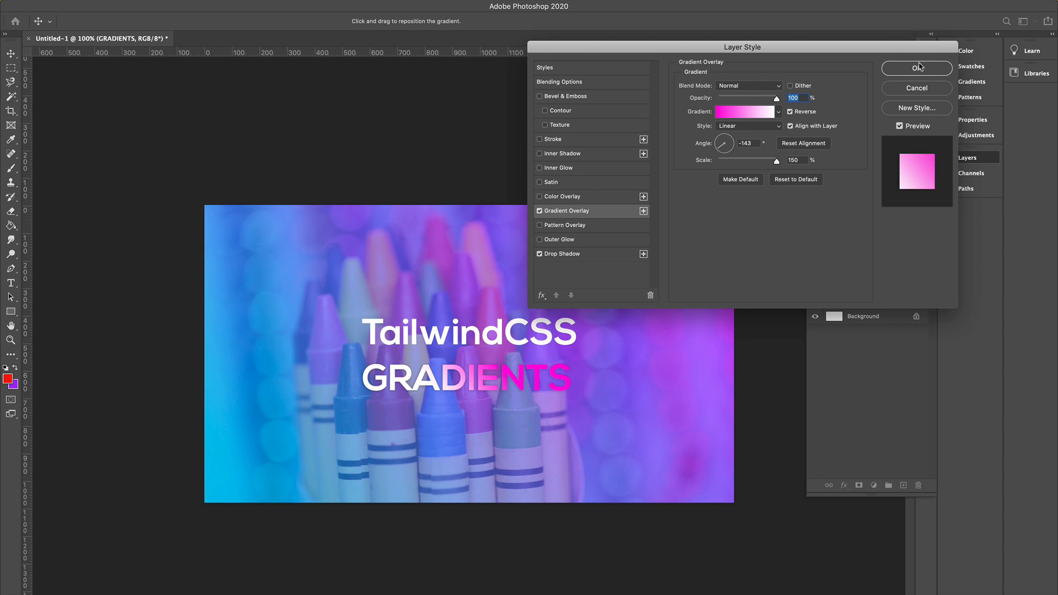
click(919, 67)
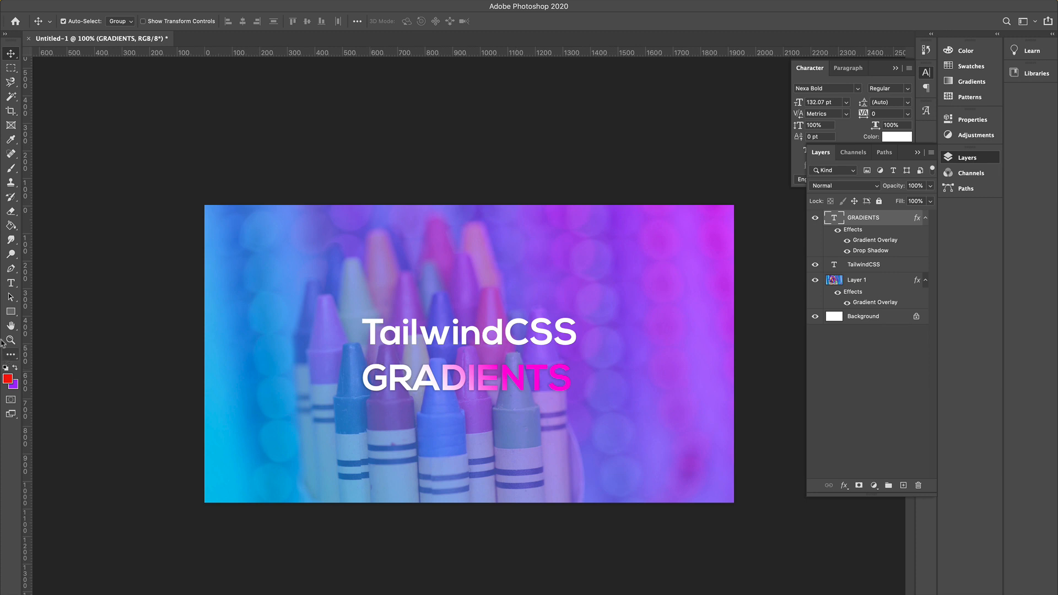
Draw a white rectangle about 782 by 6 px as a divider line between the TailwindCSS and GRADIENTS titles.
click(18, 315)
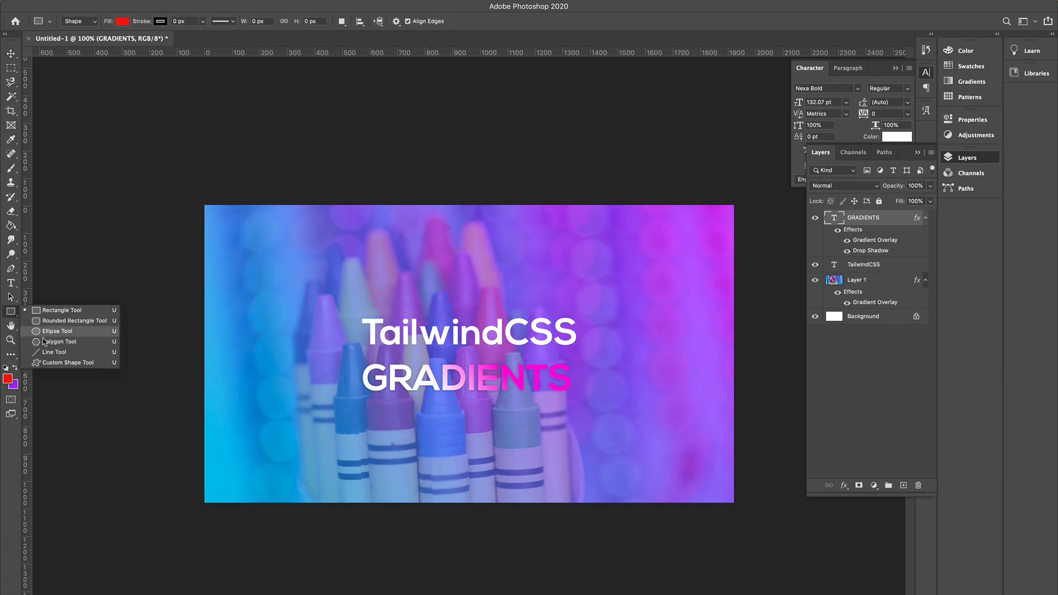
click(45, 313)
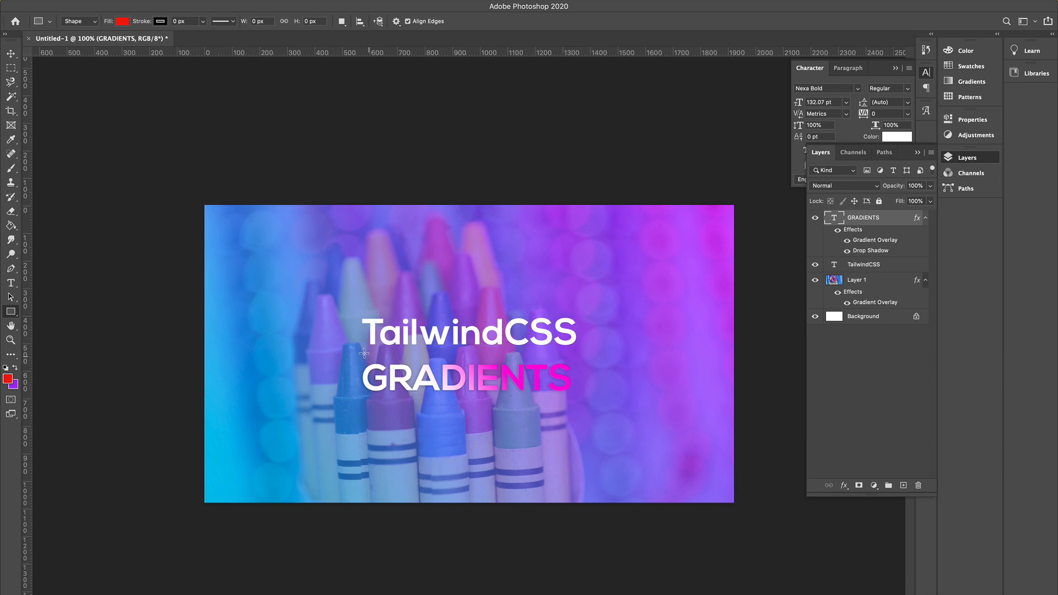
drag(364, 353, 579, 354)
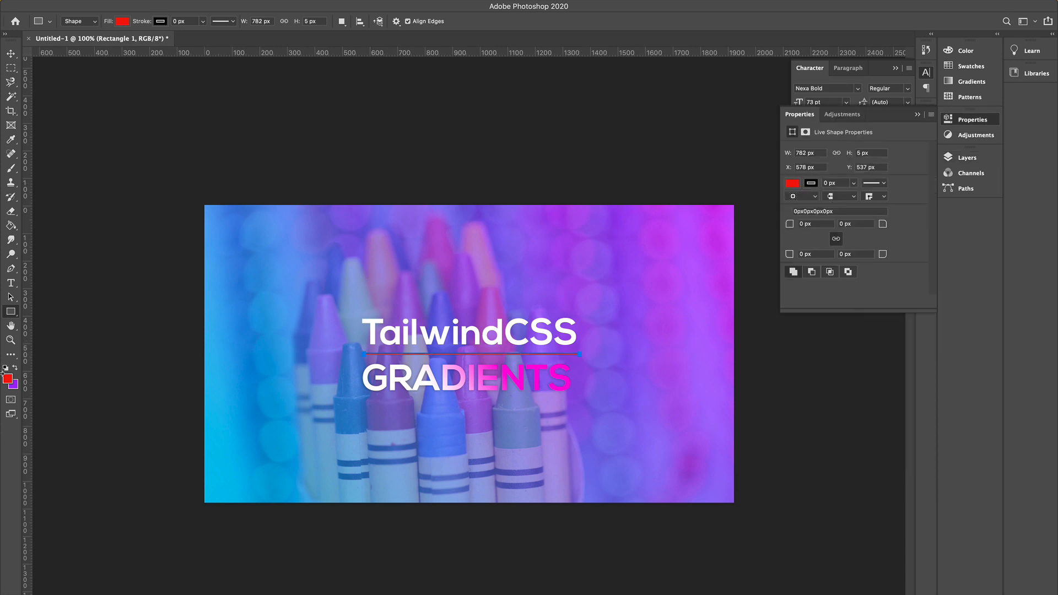
click(121, 21)
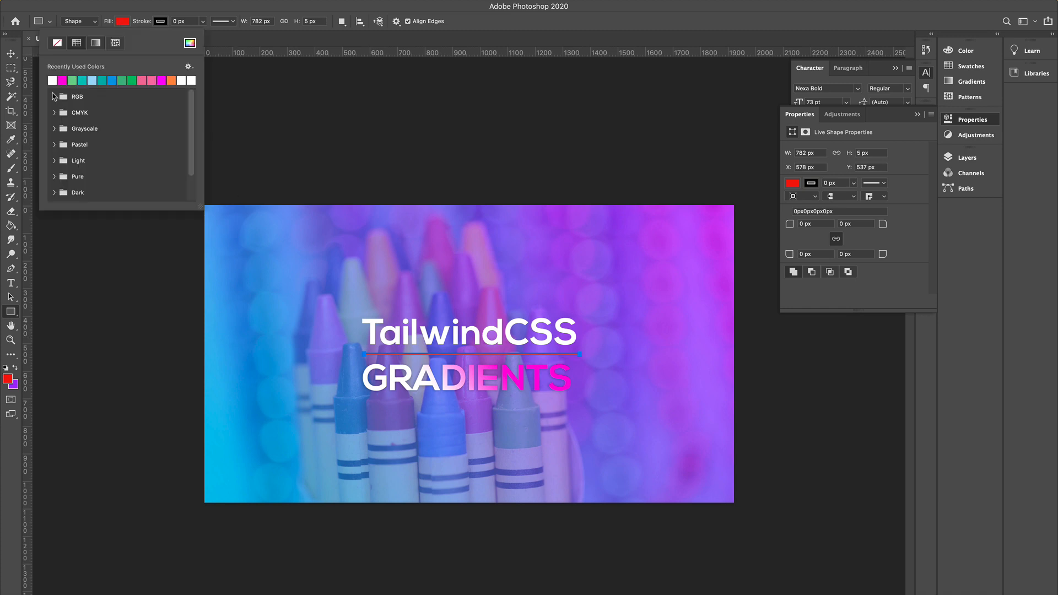
click(54, 80)
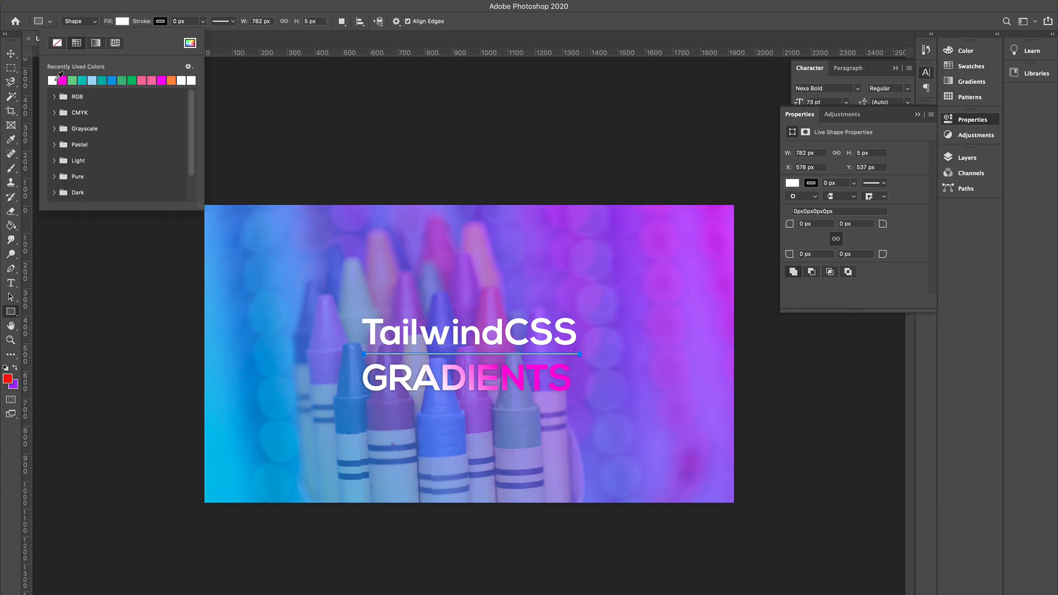
Nudge the divider line down a few pixels.
click(10, 53)
key(Down)
key(Down)
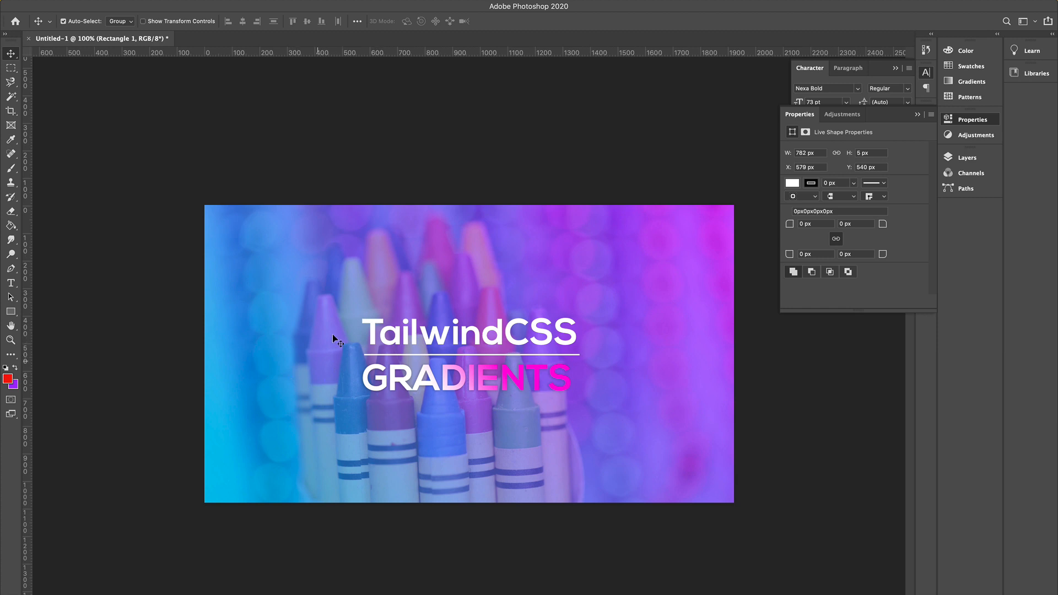
Switch to the browser, open thenounproject.com in a new tab and search it for color icons.
key(super+Tab)
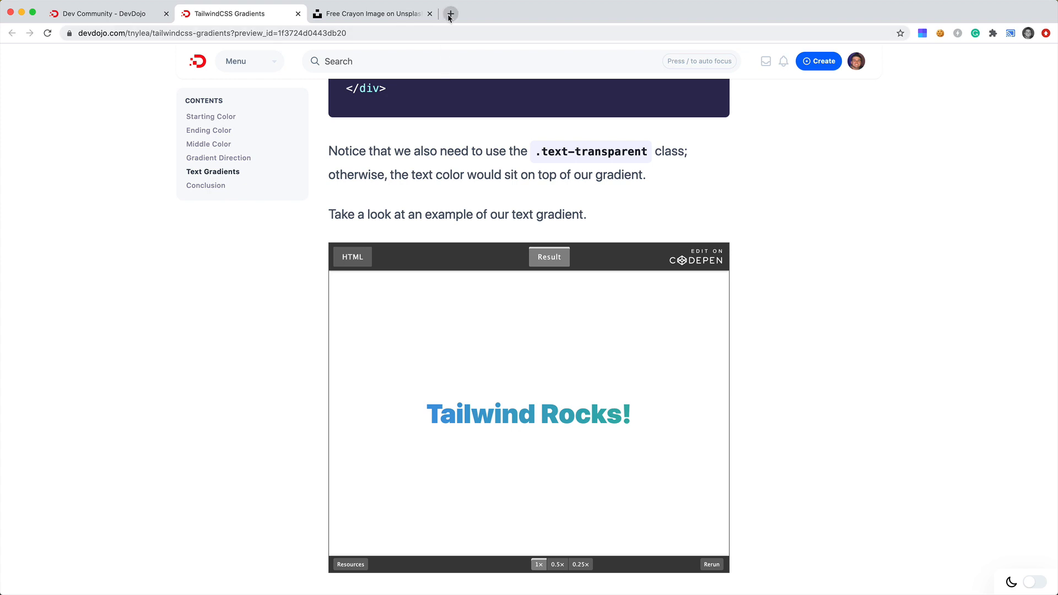
click(450, 14)
text(thenounproject.com)
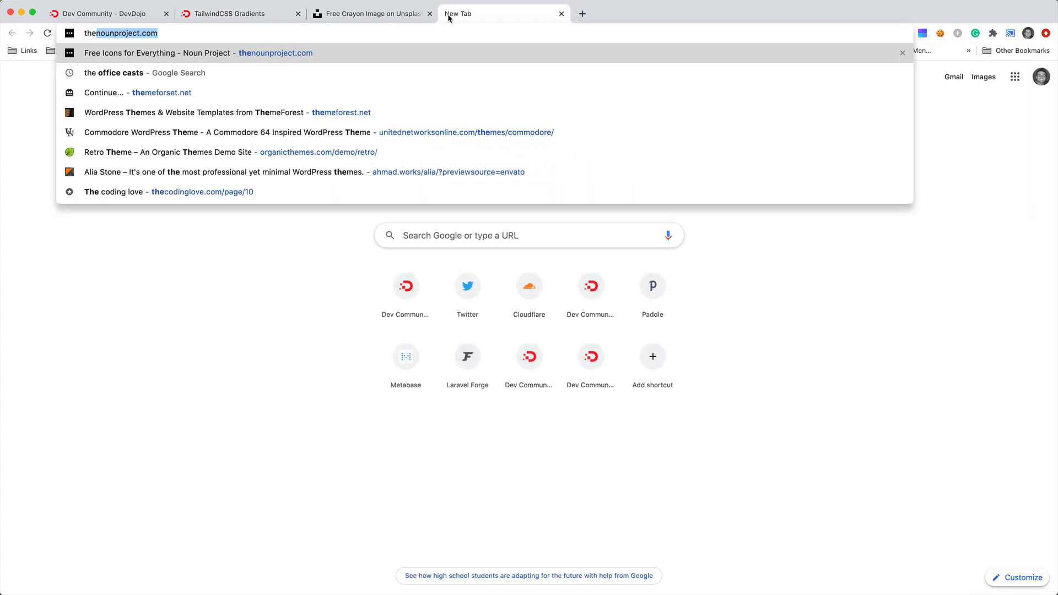
key(Return)
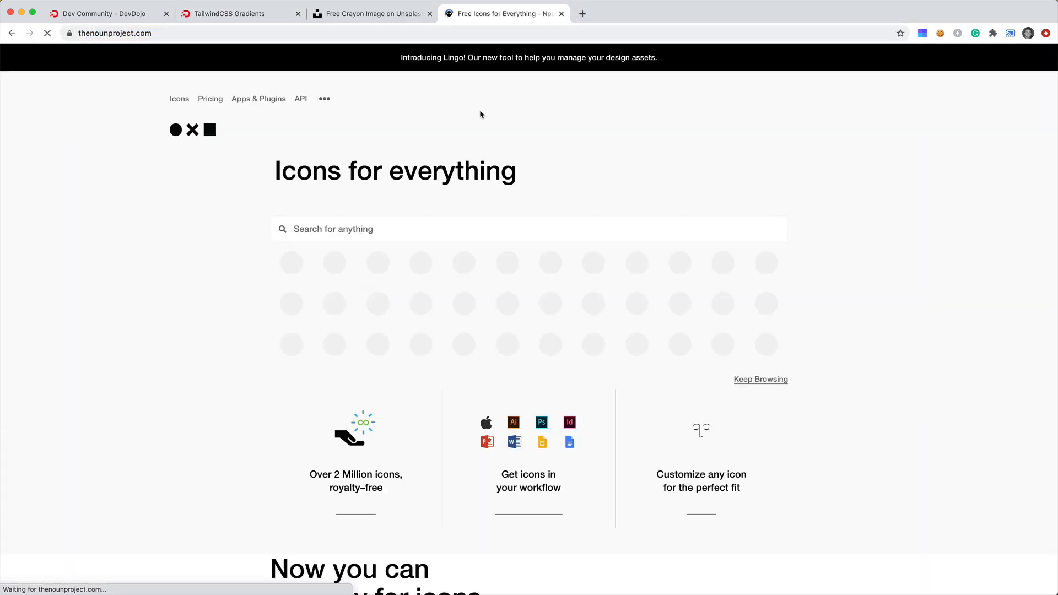
click(421, 230)
text(color)
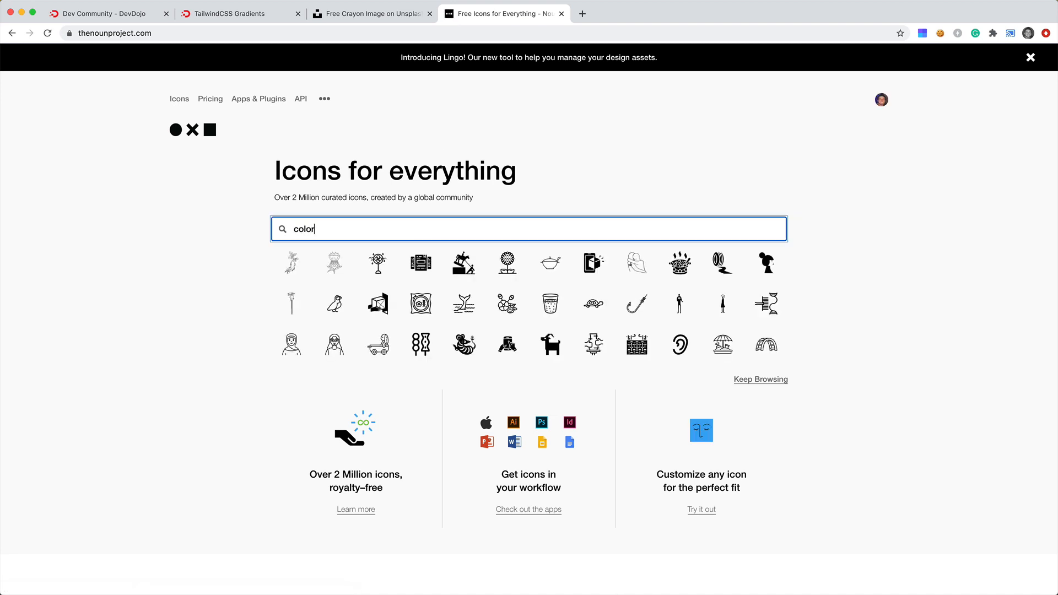
key(Return)
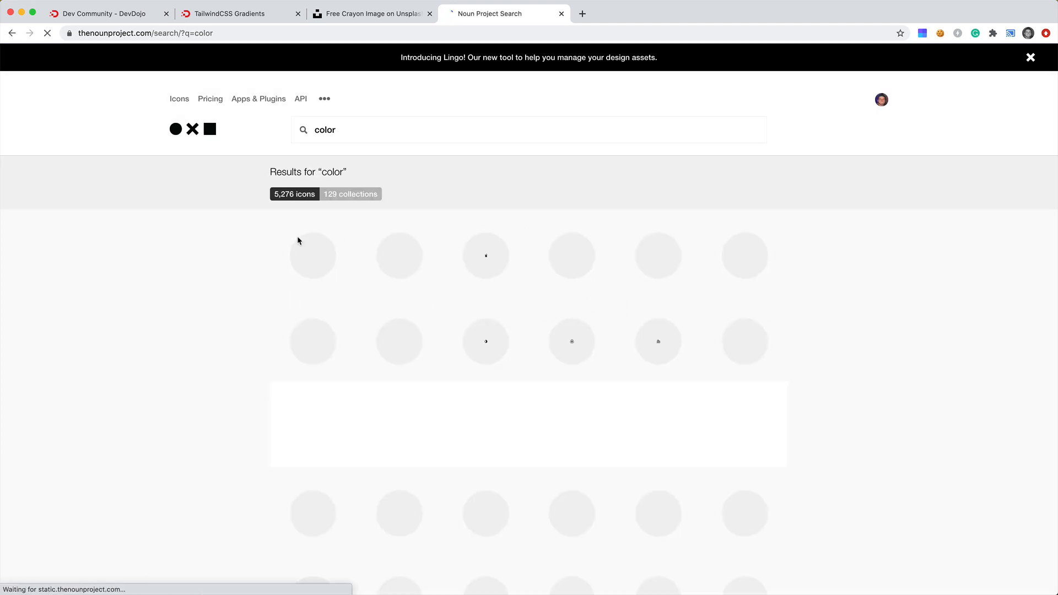
Browse the Noun Project color icon results.
scroll(834, 302, down, 3)
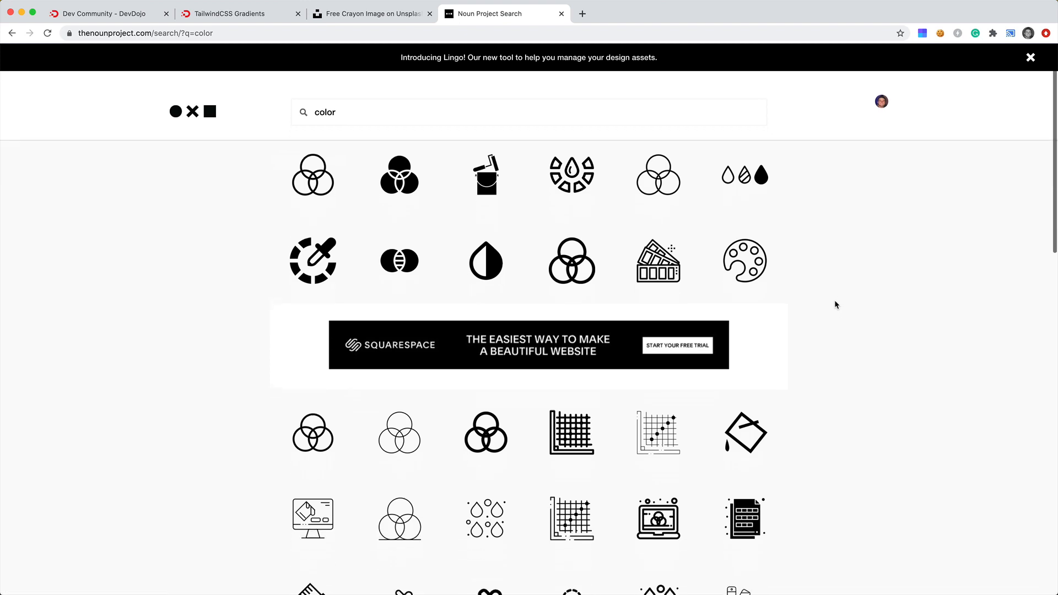
scroll(835, 305, up, 3)
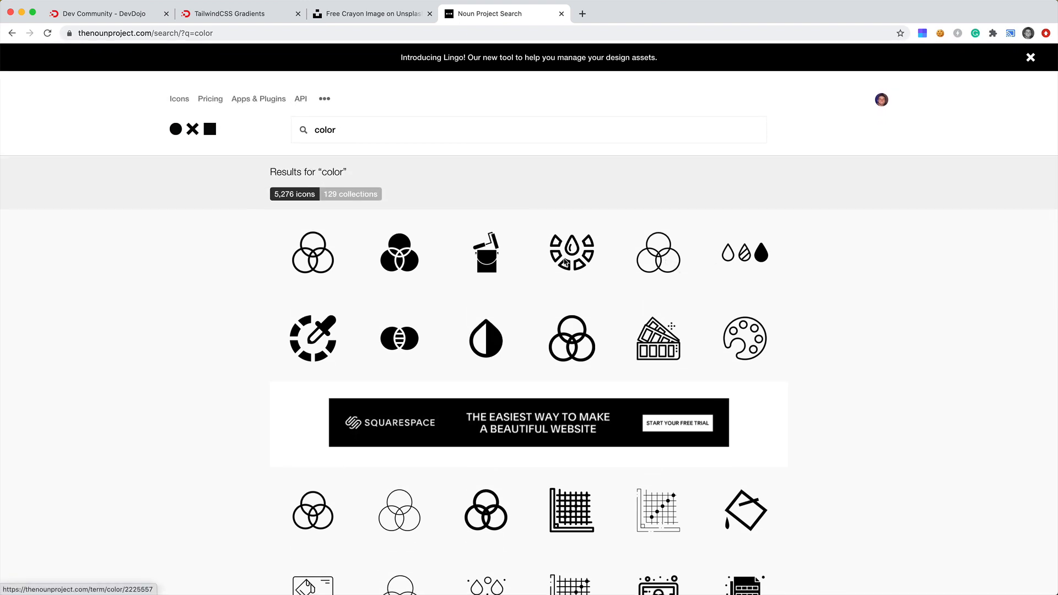
scroll(347, 316, down, 10)
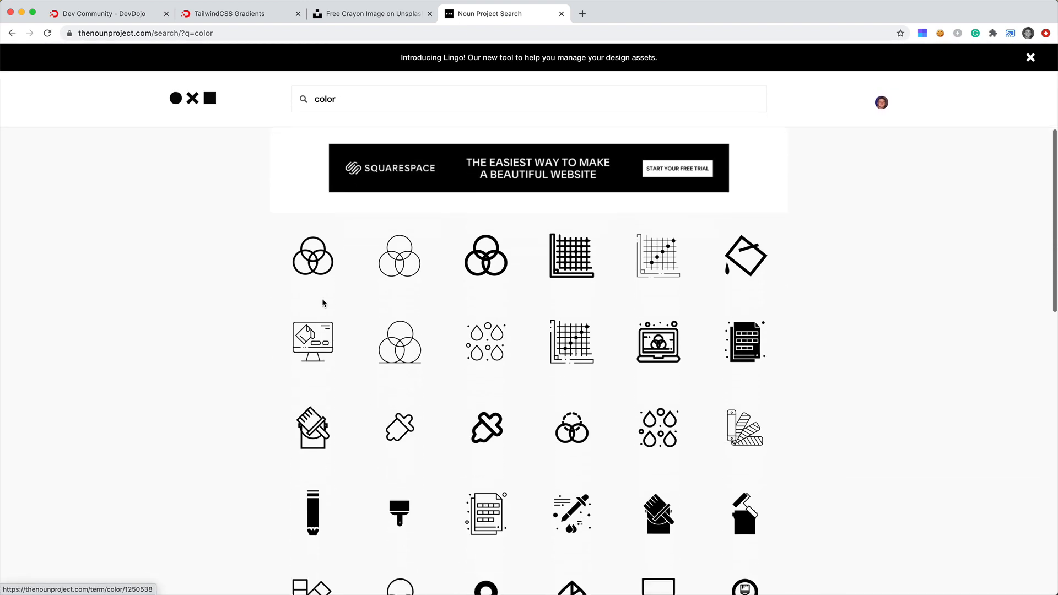
scroll(468, 329, down, 2)
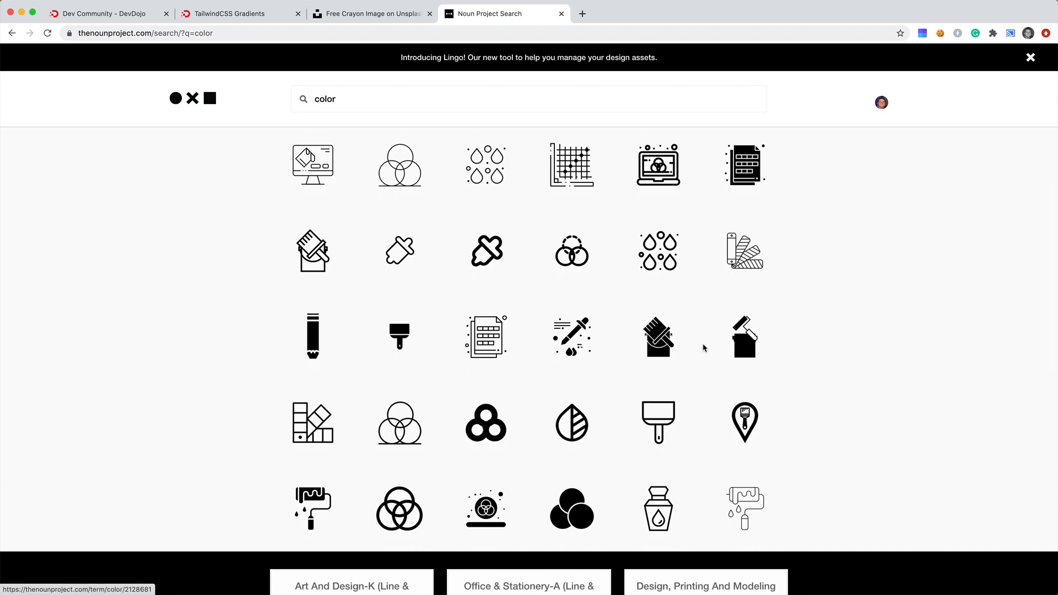
scroll(701, 345, down, 3)
scroll(701, 346, down, 10)
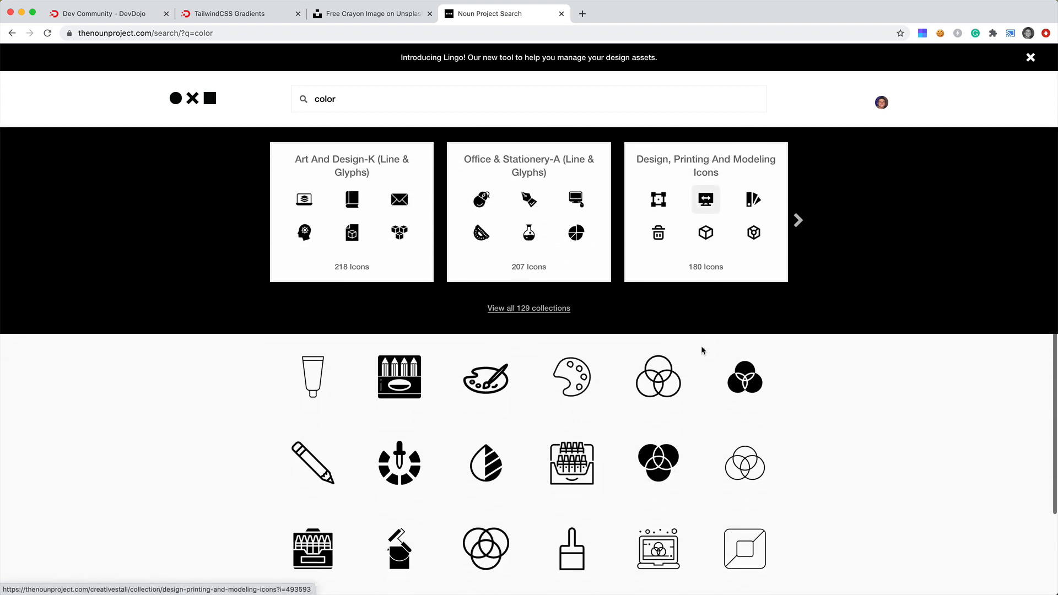
scroll(702, 347, down, 4)
Open flaticon.com in a new tab and search for color icons.
key(super+t)
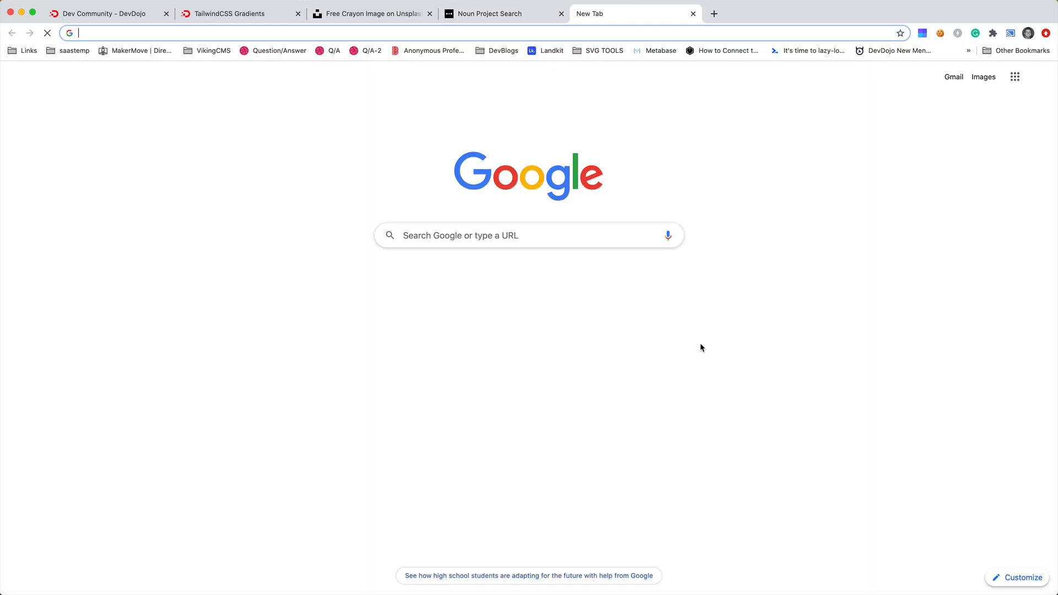
text(flati)
key(Return)
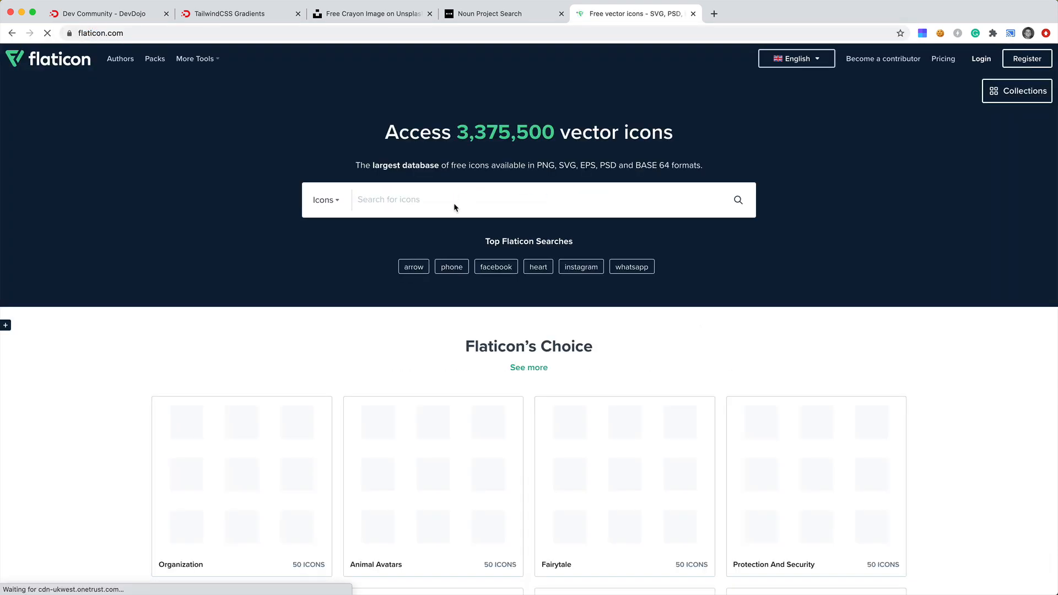
click(455, 203)
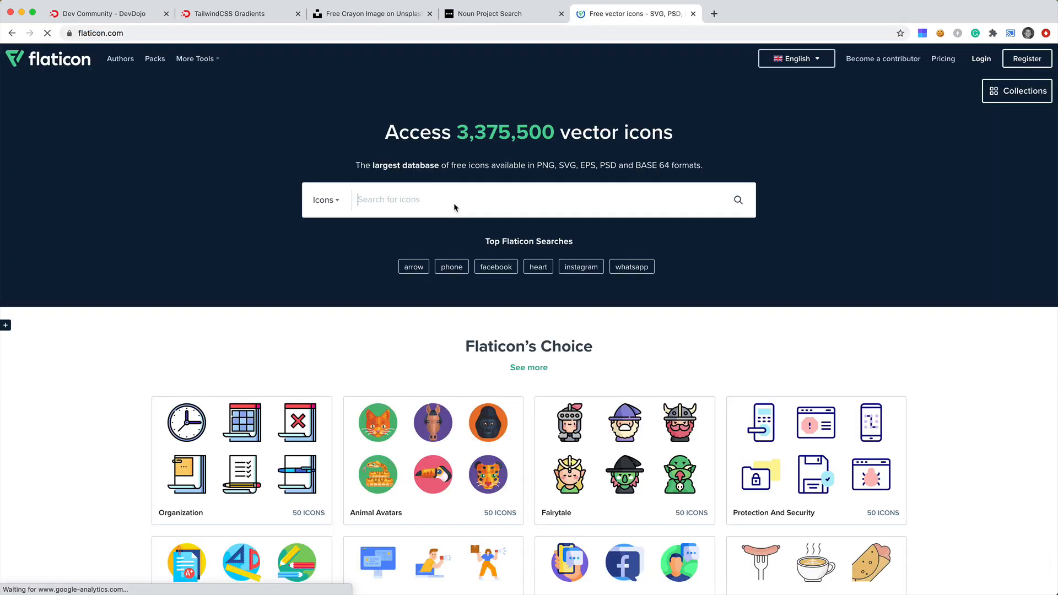
text(color)
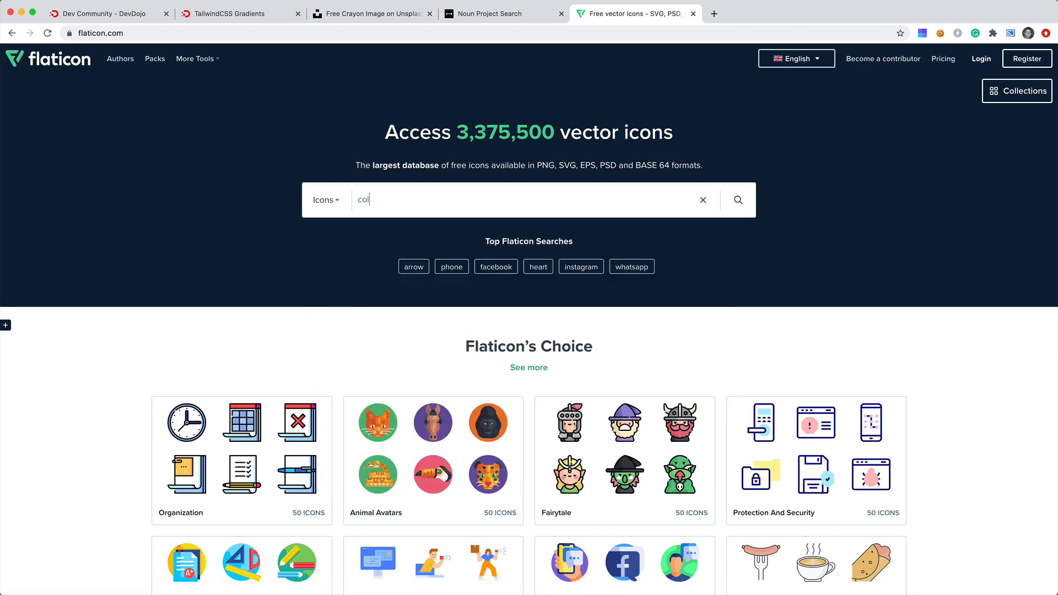
key(Return)
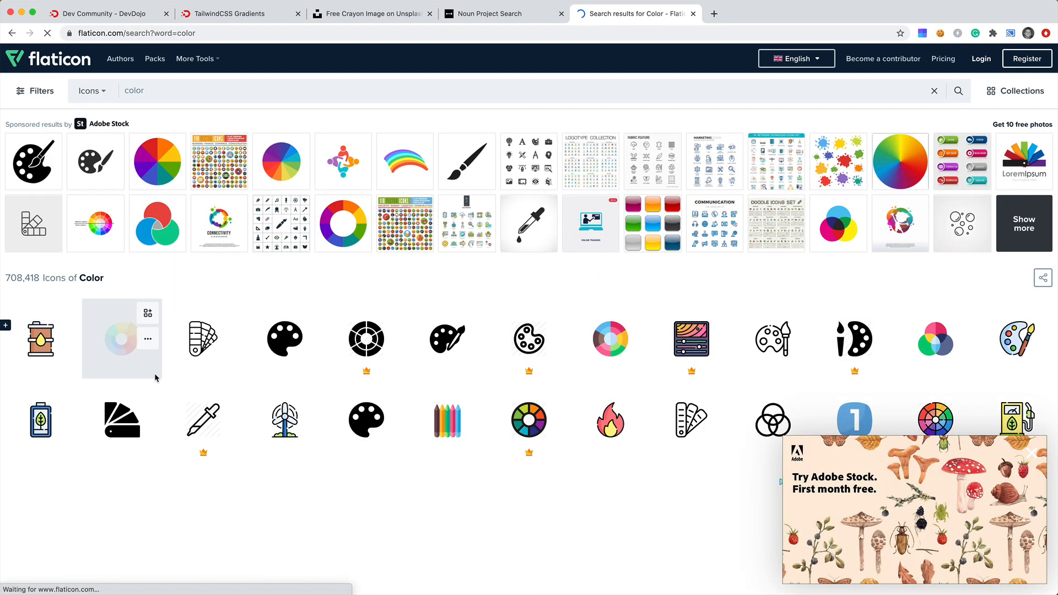
Open the flat Color Wheel icon and download it free as a PNG.
click(122, 347)
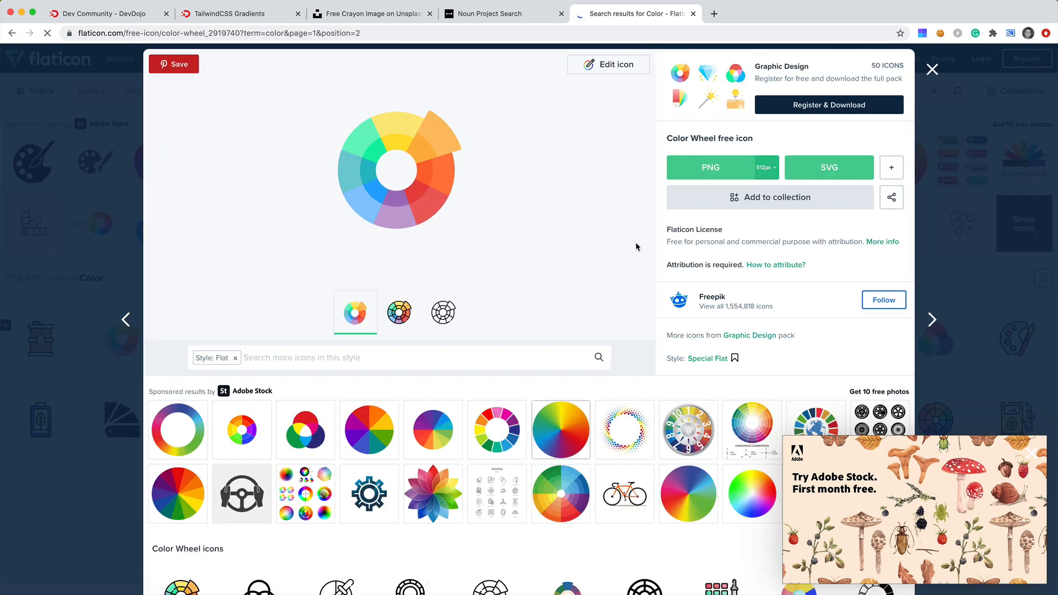
click(730, 171)
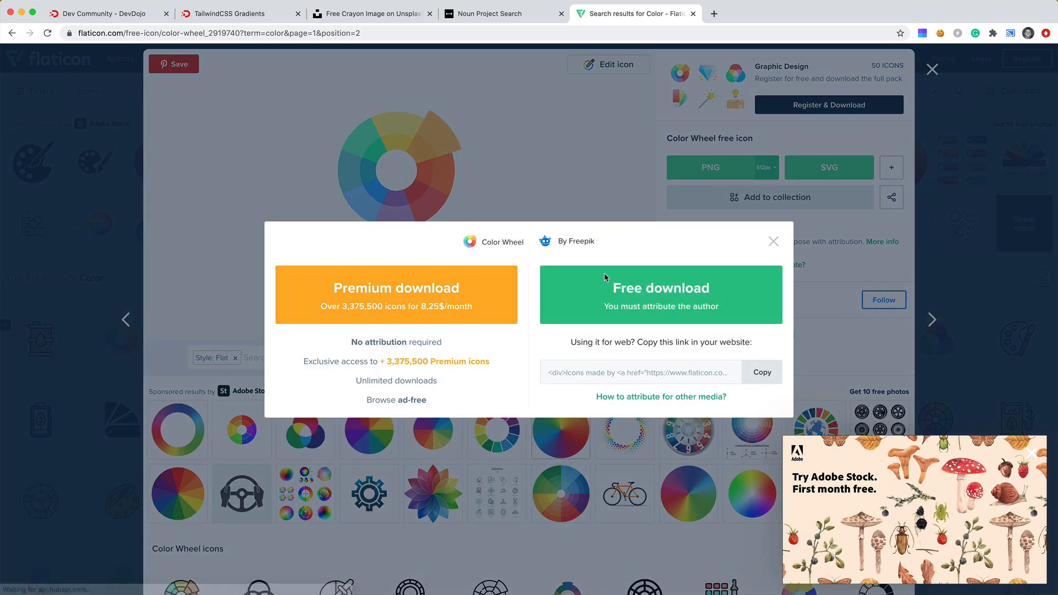
click(545, 278)
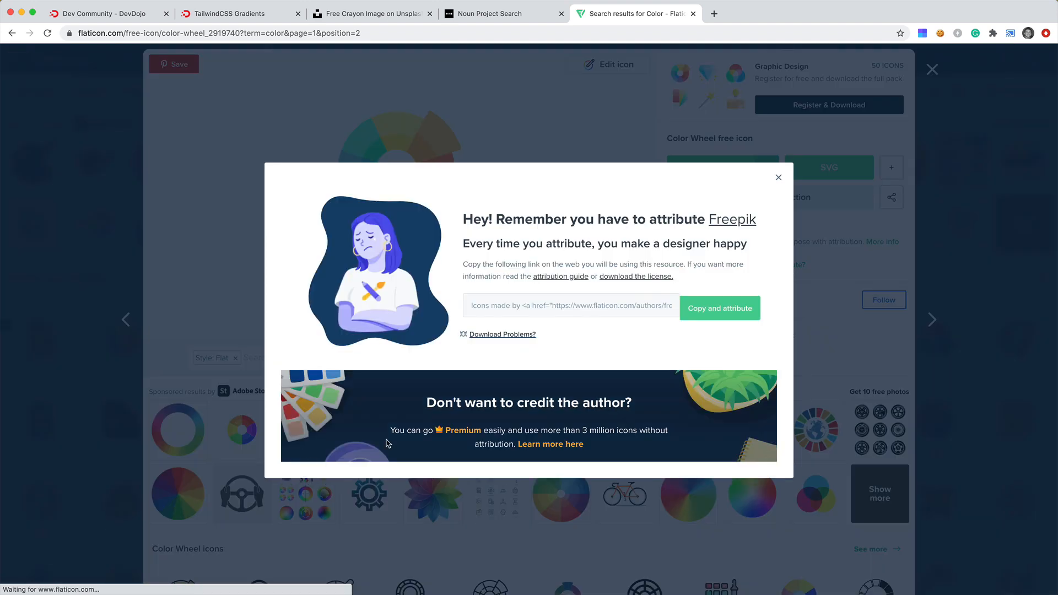
Reveal the downloaded color-wheel.png in Finder and open it with Photoshop.
click(113, 582)
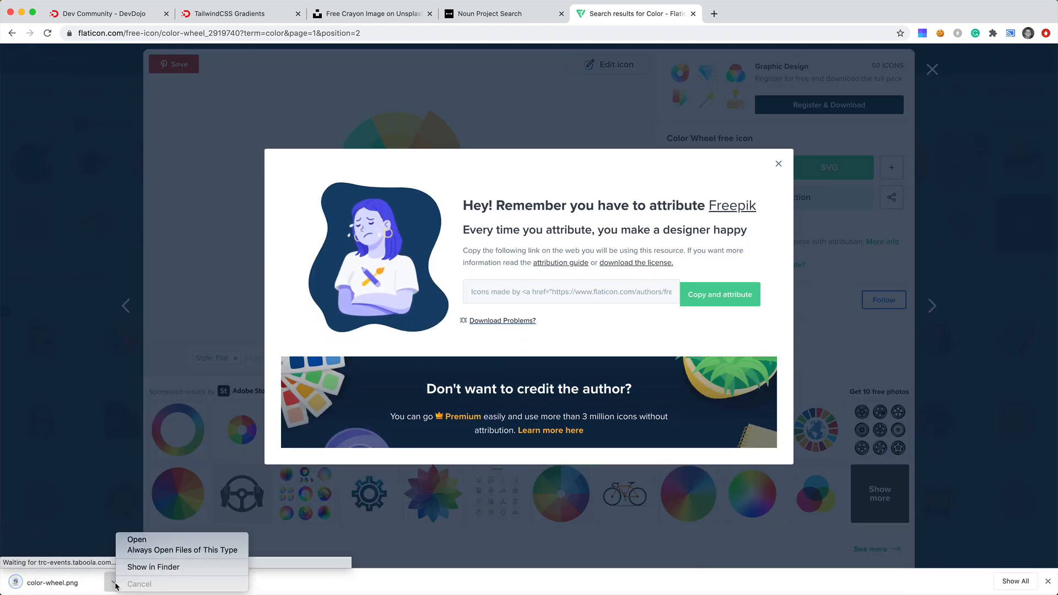
click(153, 568)
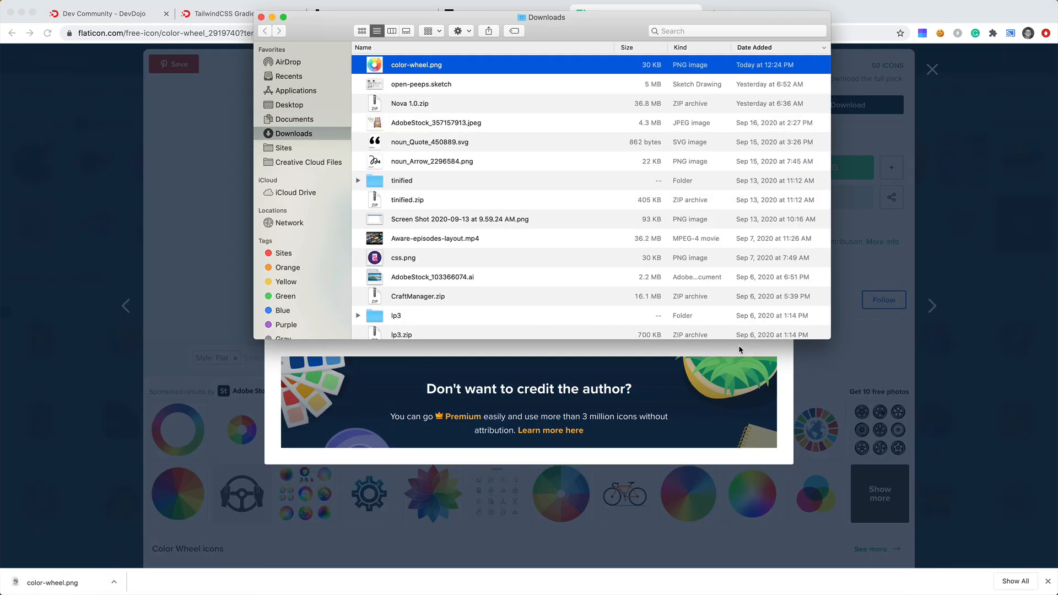
right_click(406, 67)
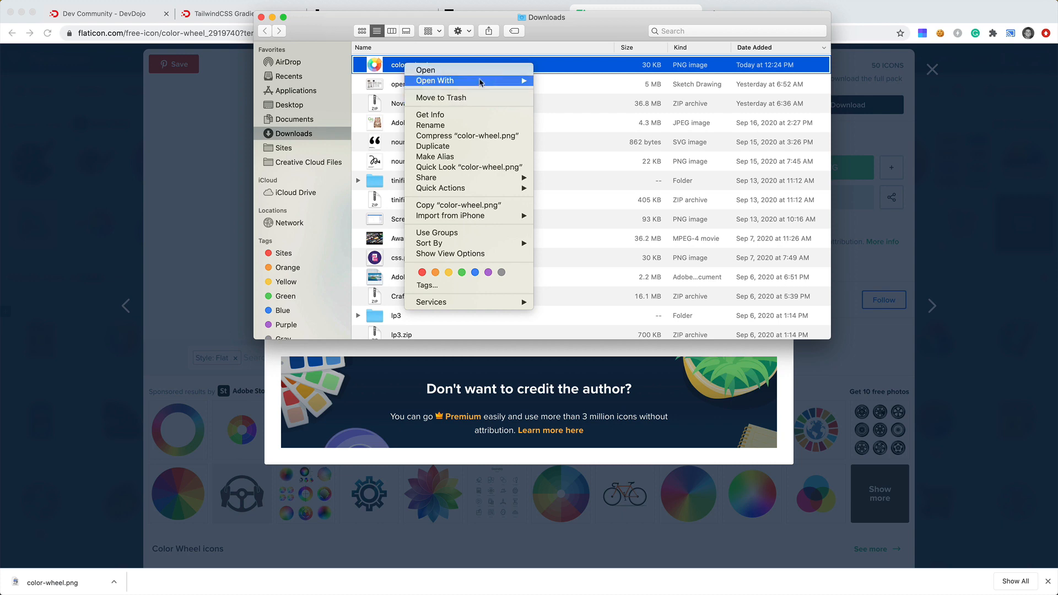
mouse_move(496, 80)
click(576, 111)
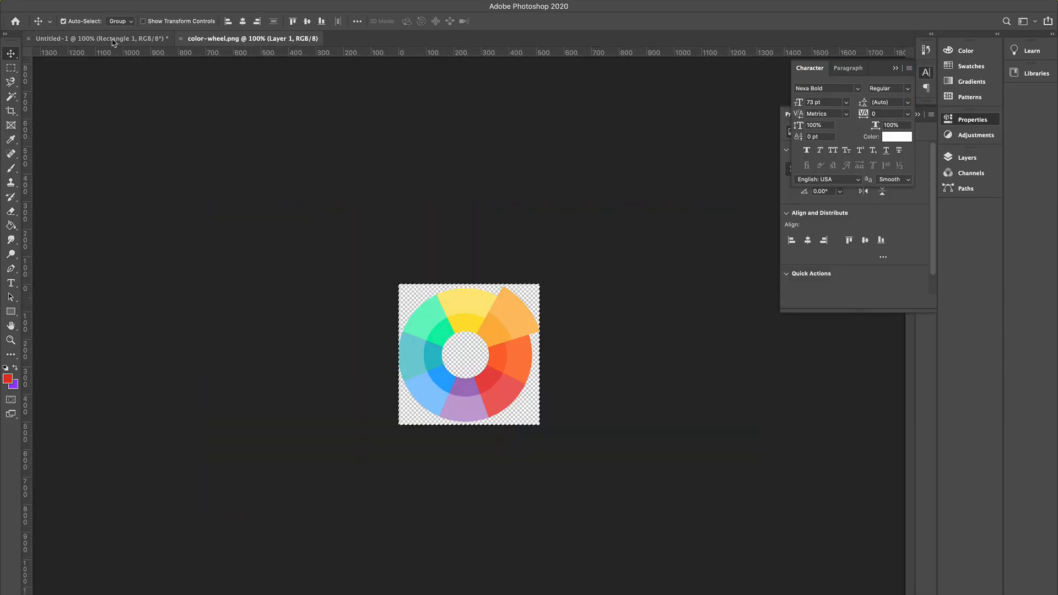
Copy the color wheel into the cover image, accept the profile conversion, and move it left of the titles.
drag(109, 41, 413, 265)
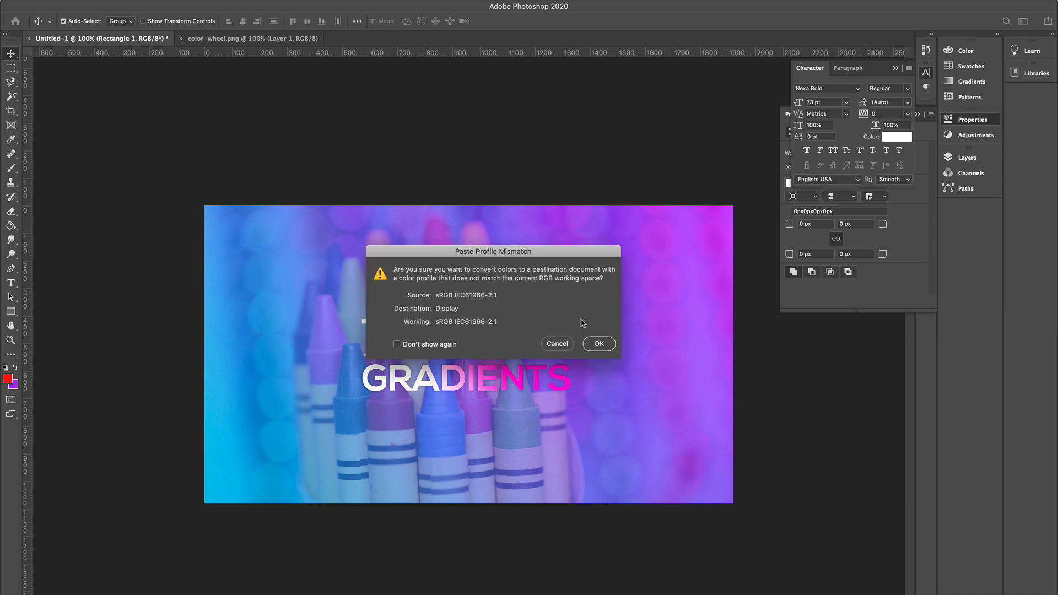
click(603, 348)
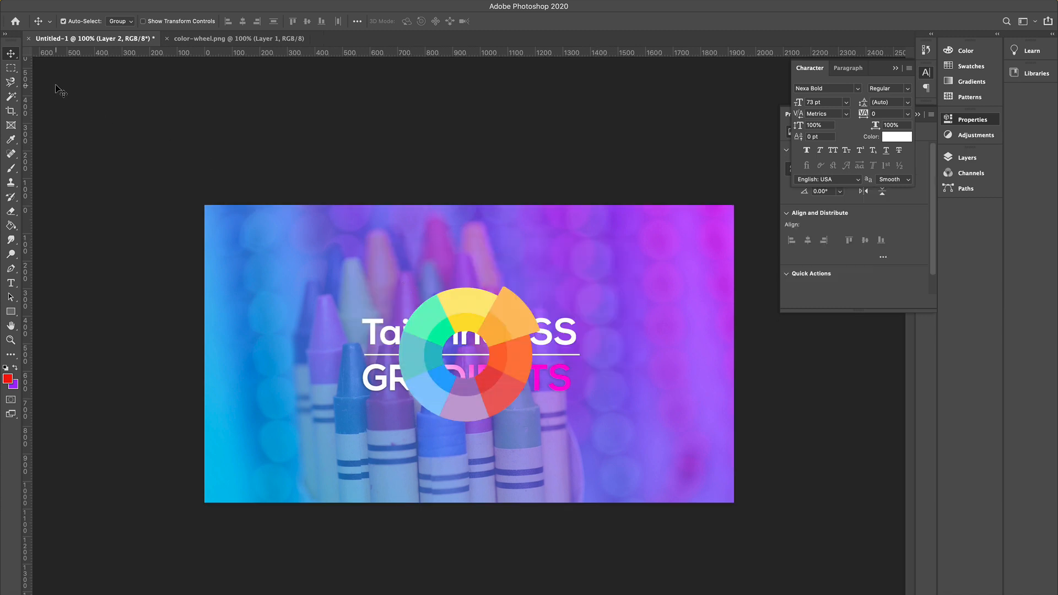
drag(484, 321, 363, 321)
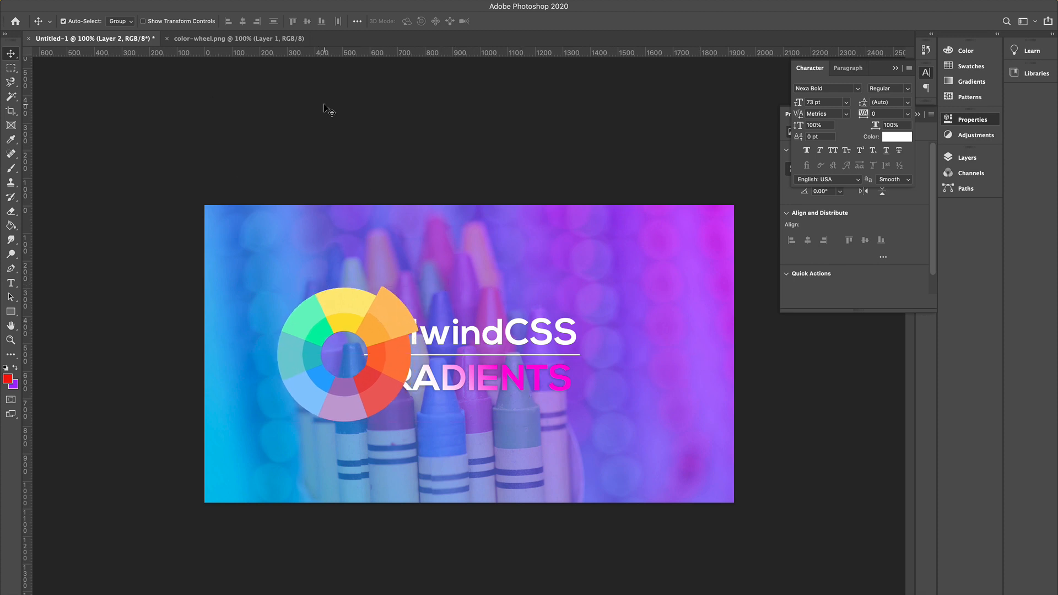
Scale the color wheel down to about 64% with Free Transform, placing it beside the titles.
click(110, 6)
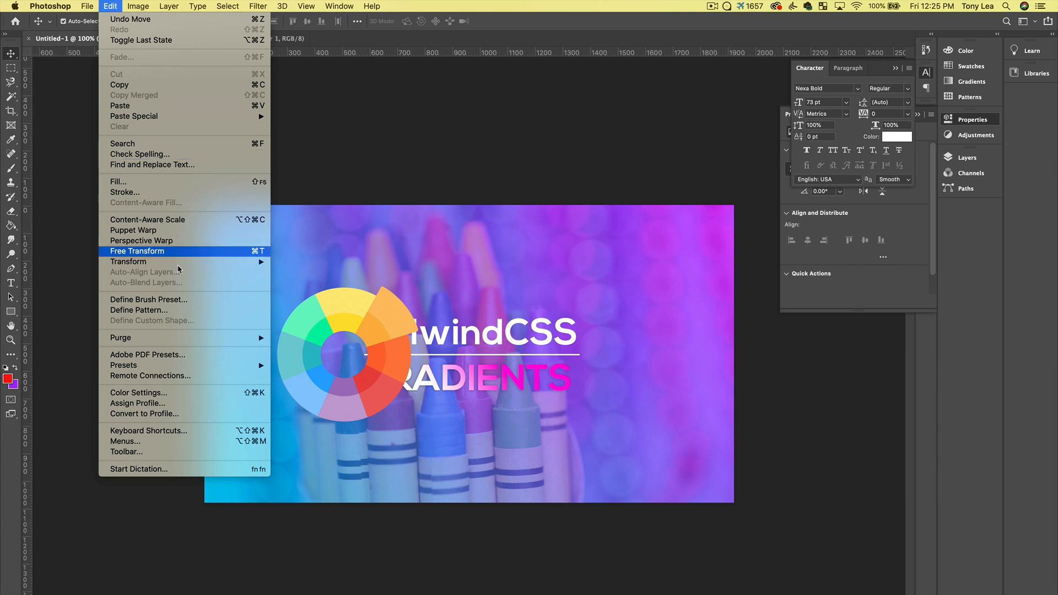
mouse_move(217, 266)
click(293, 278)
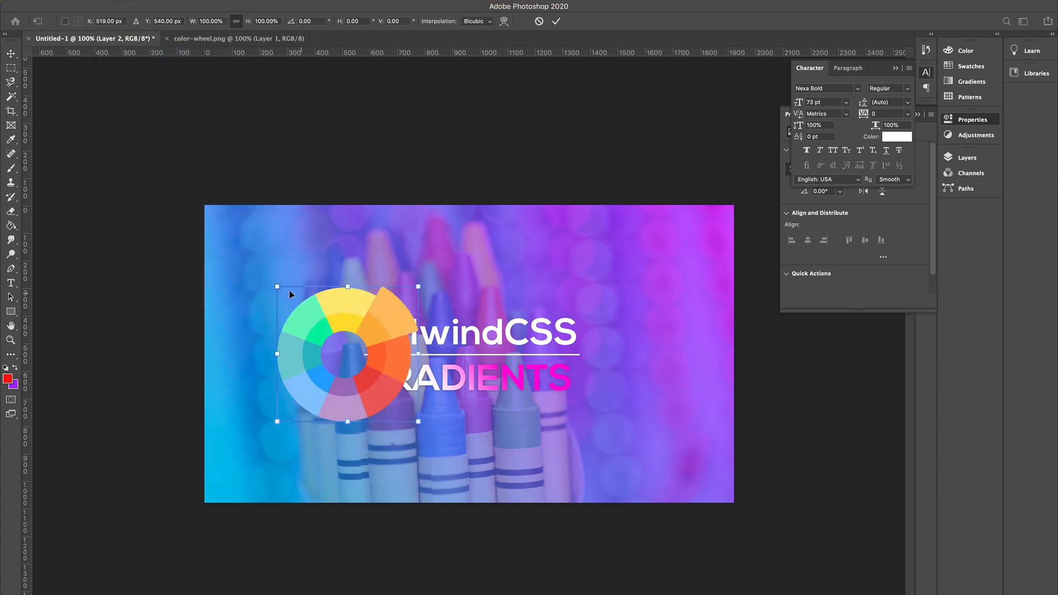
drag(277, 288, 320, 345)
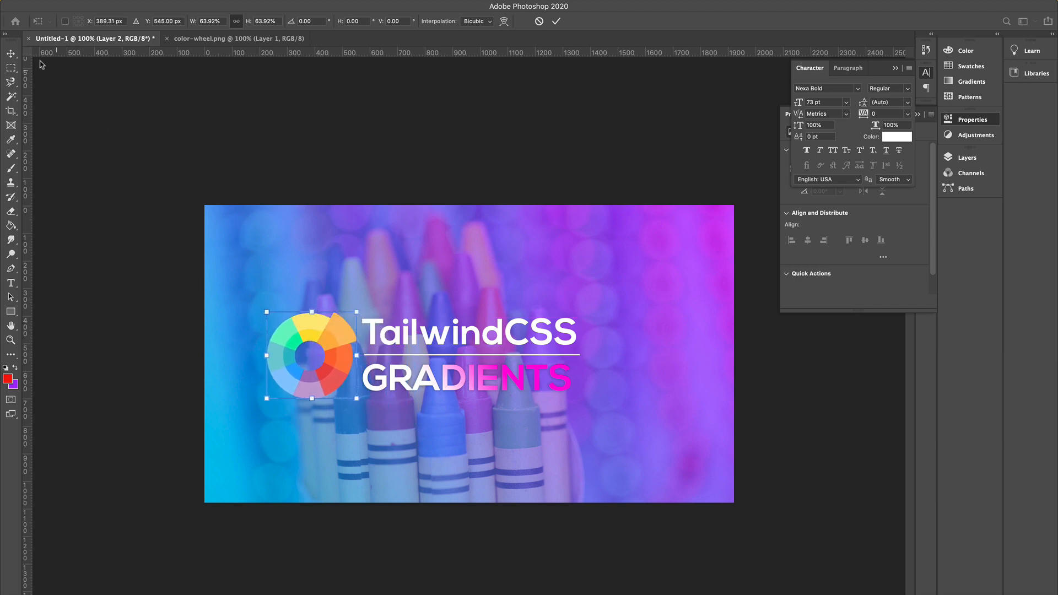
click(10, 53)
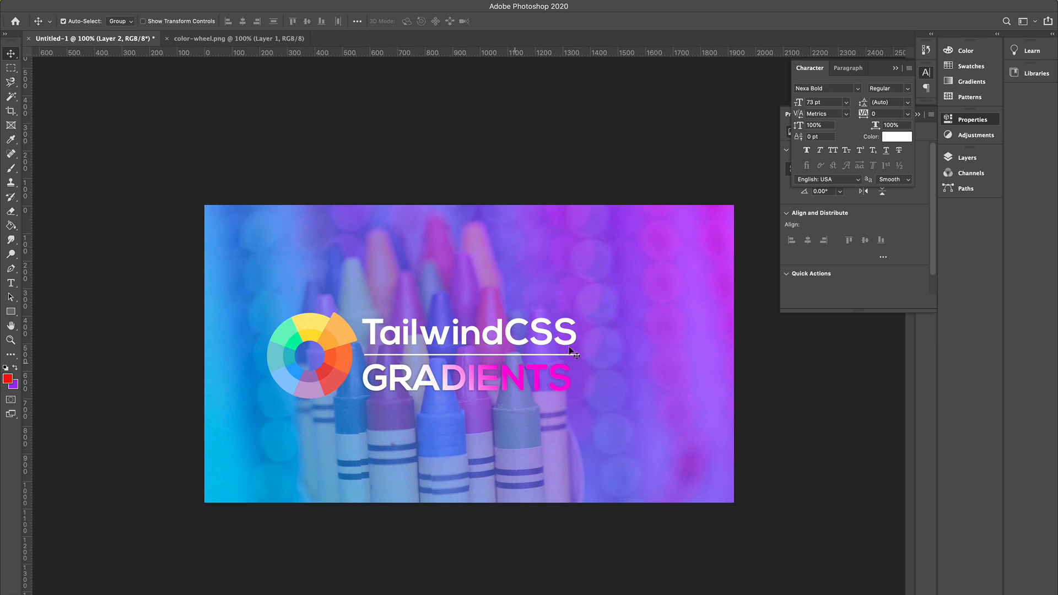
Stretch the divider line with Free Transform to about 104% width so it reaches the end of TailwindCSS.
click(967, 158)
click(861, 235)
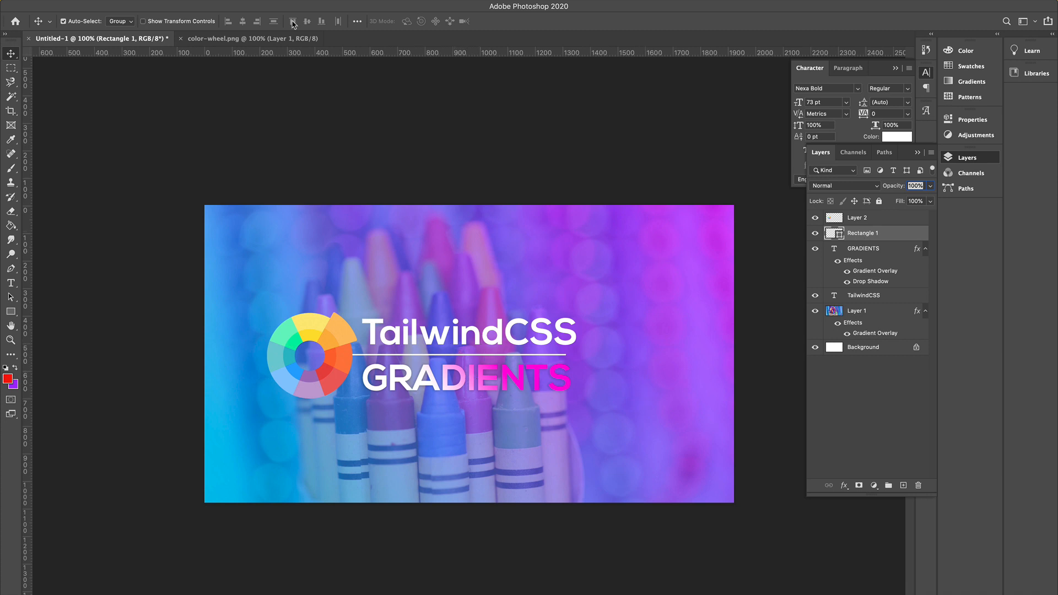
click(108, 6)
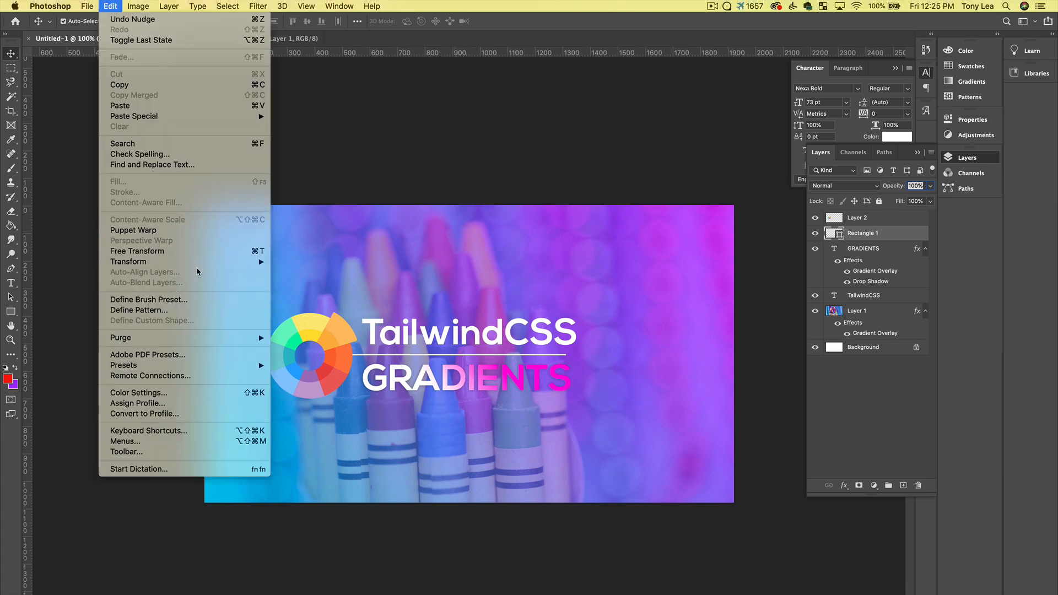
mouse_move(215, 263)
click(315, 282)
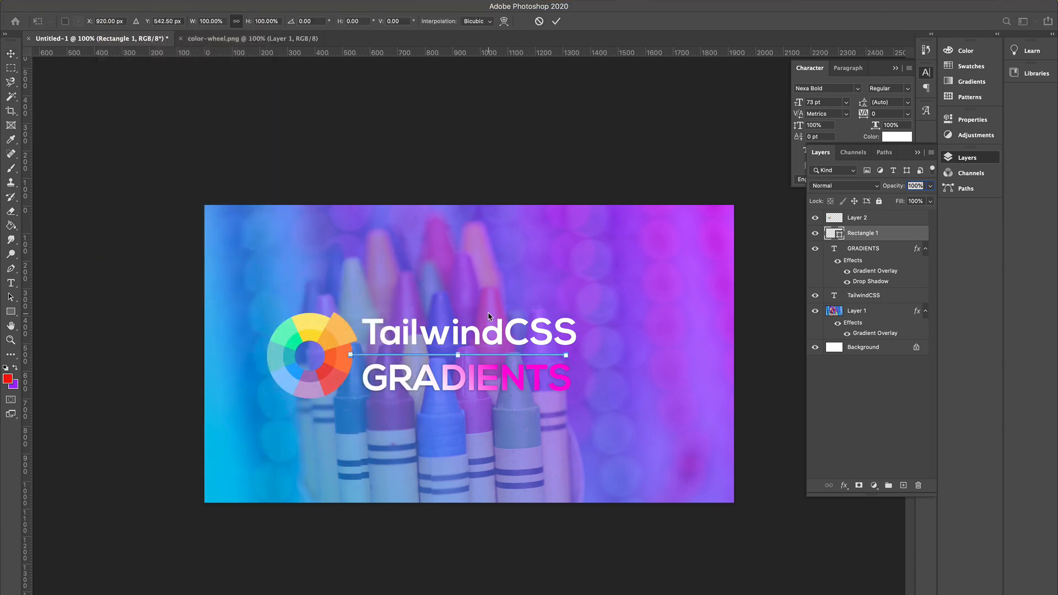
key(super+equal)
key(super+equal)
key(super+equal)
scroll(489, 316, right, 10)
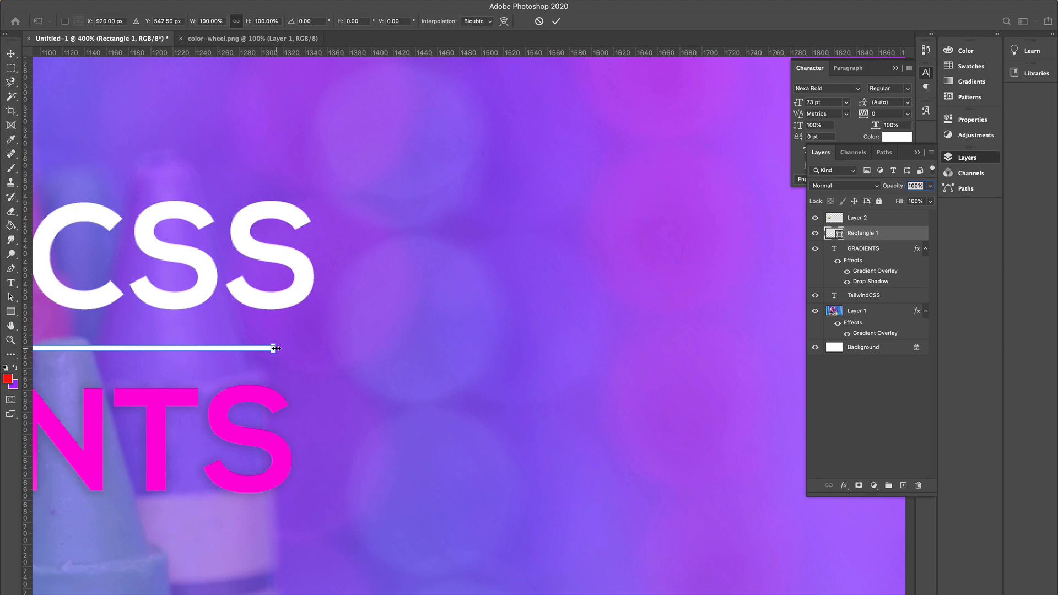
drag(275, 348, 311, 348)
scroll(348, 393, left, 2)
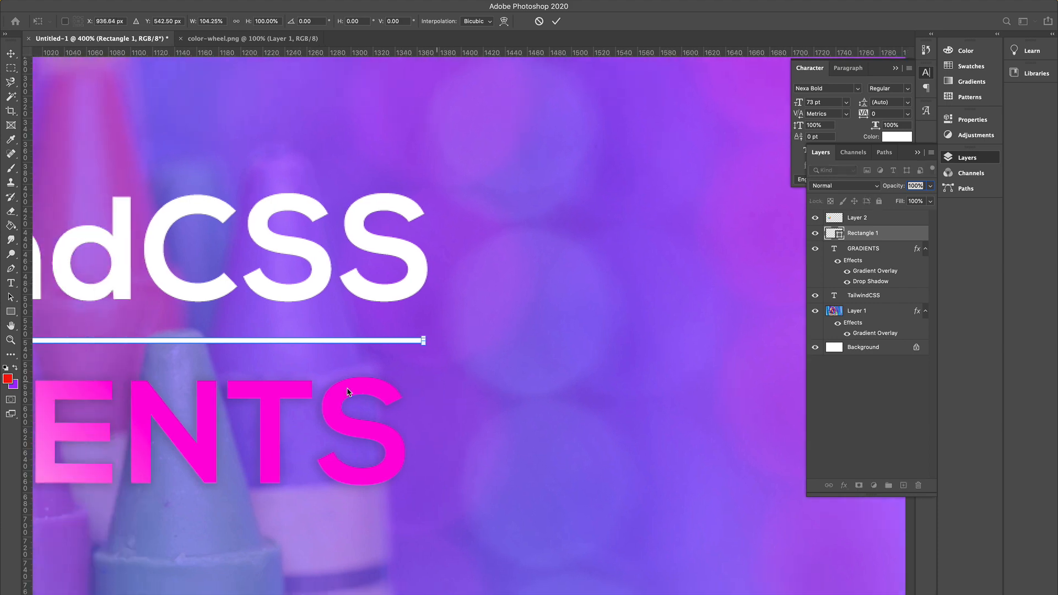
key(super+minus)
key(super+minus)
key(super+minus)
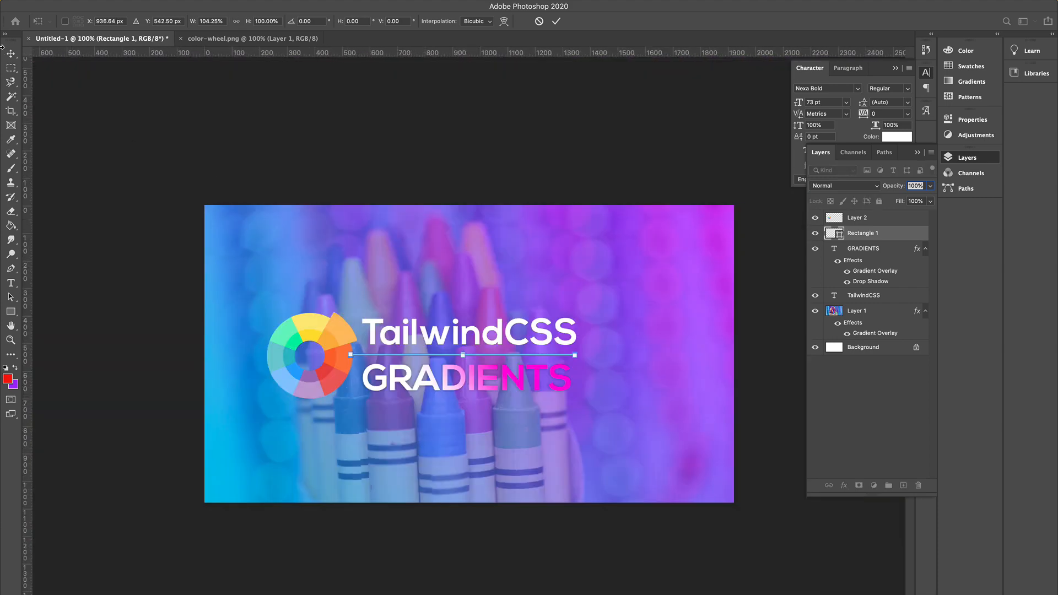
Change the GRADIENTS gradient overlay's start color to the orange f5c274 sampled from the color wheel.
click(11, 54)
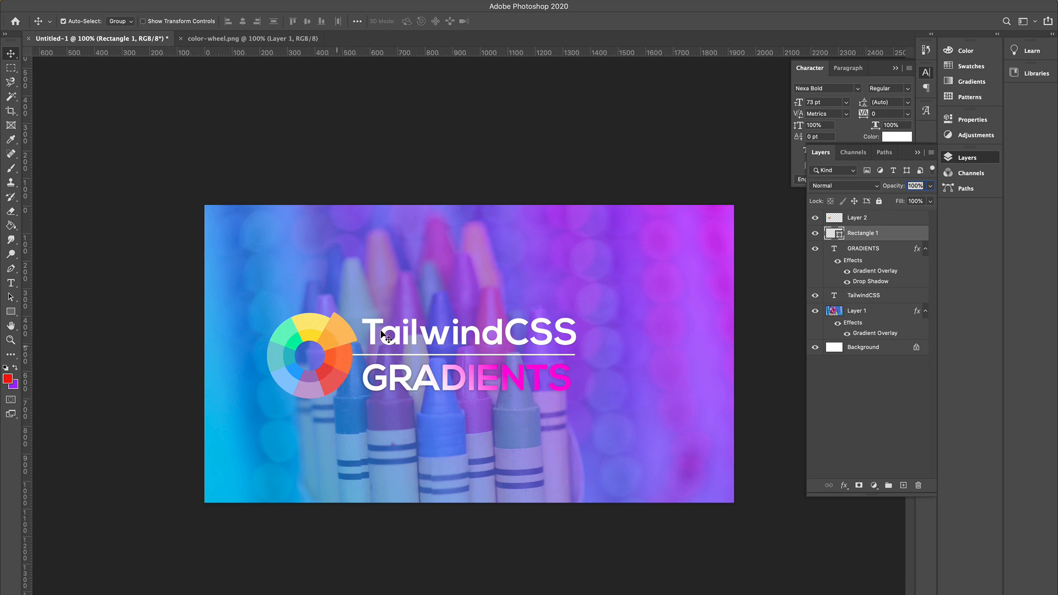
double_click(864, 271)
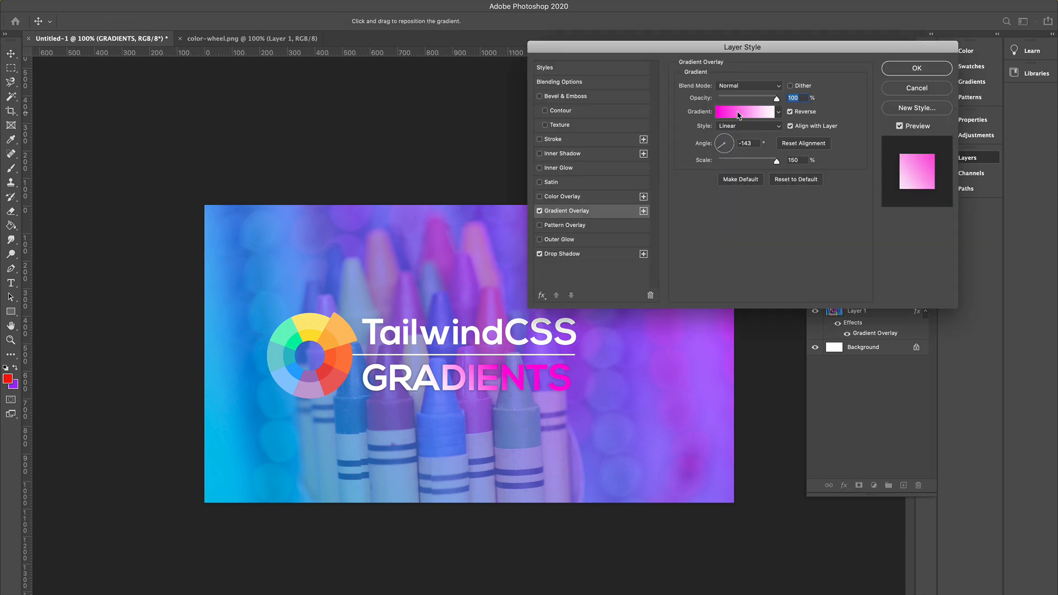
click(739, 114)
click(613, 402)
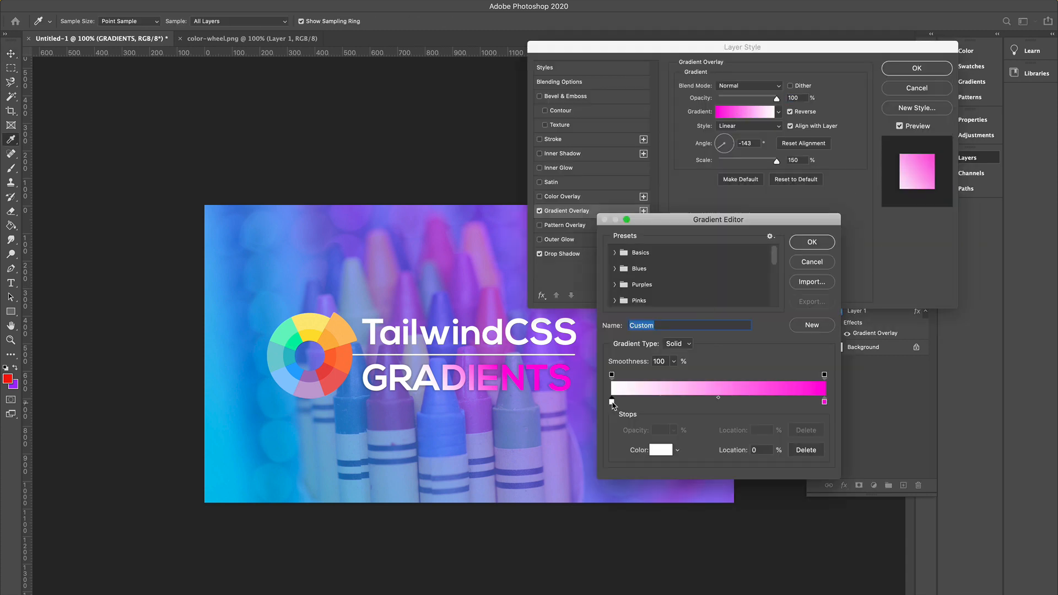
click(662, 451)
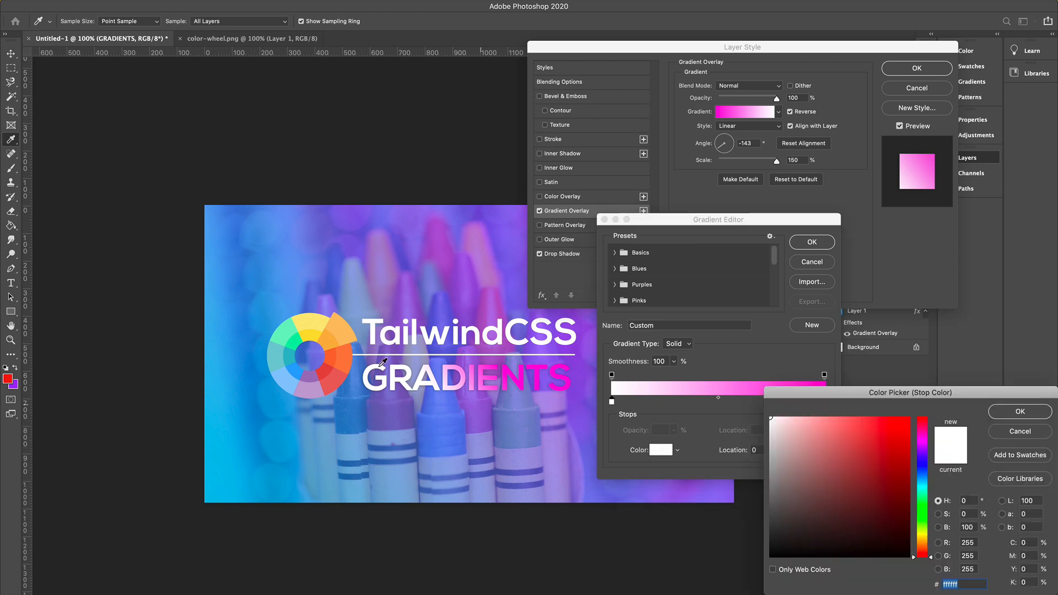
click(338, 338)
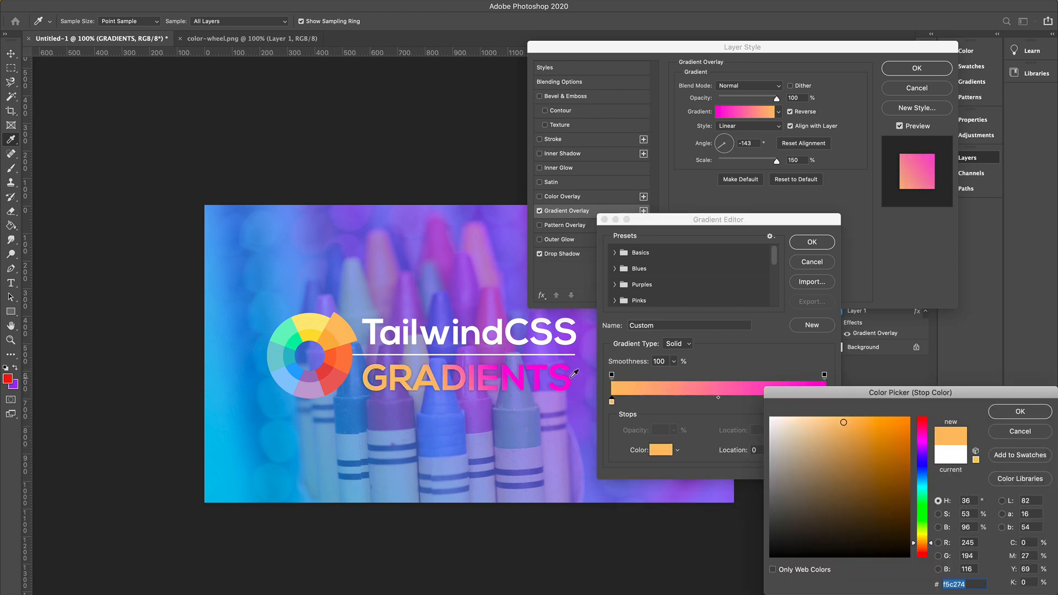
click(1020, 413)
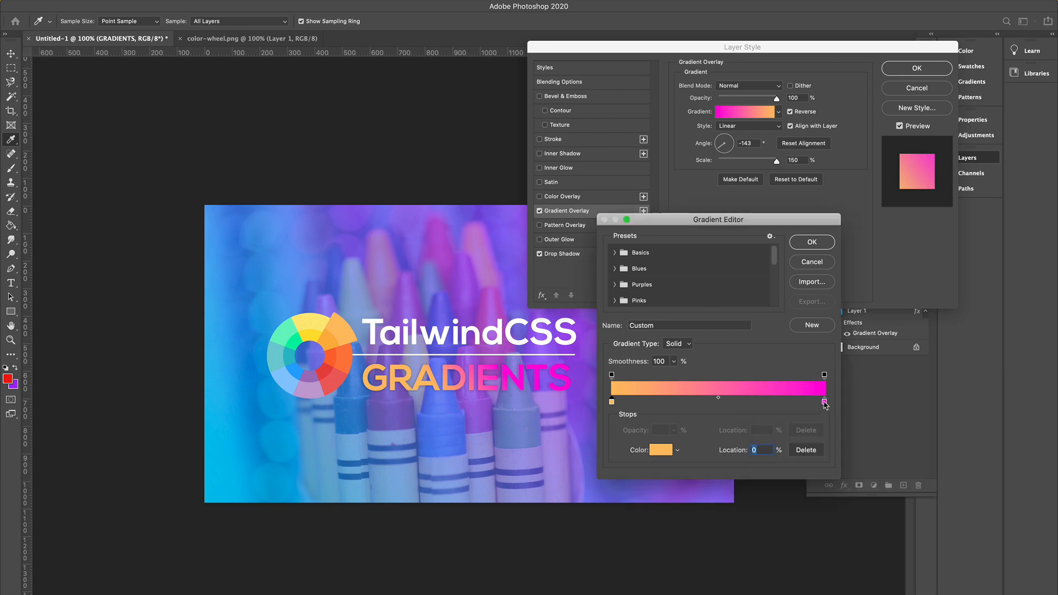
click(825, 403)
click(660, 450)
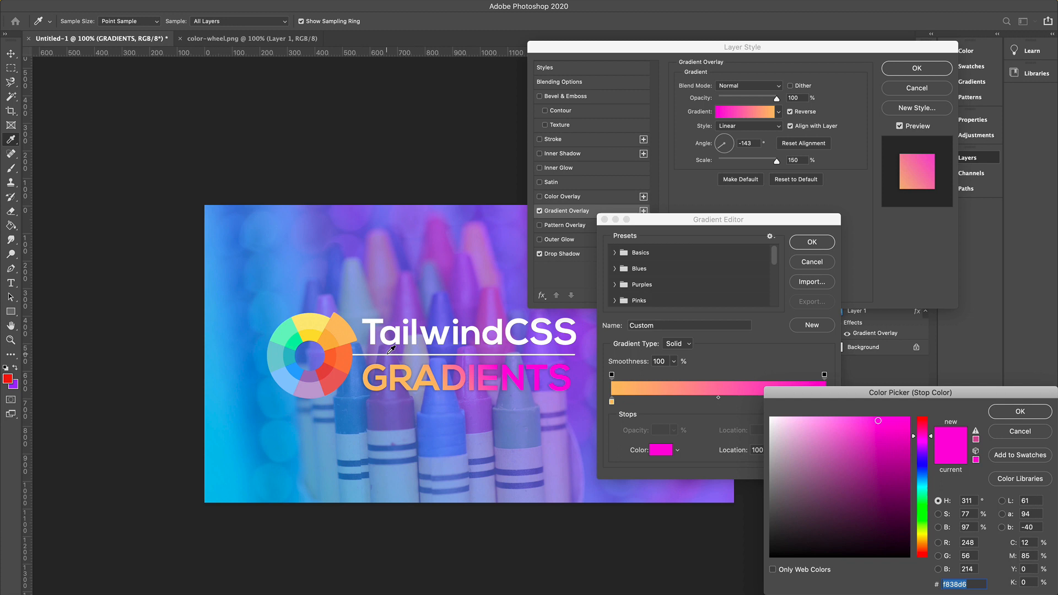
click(342, 380)
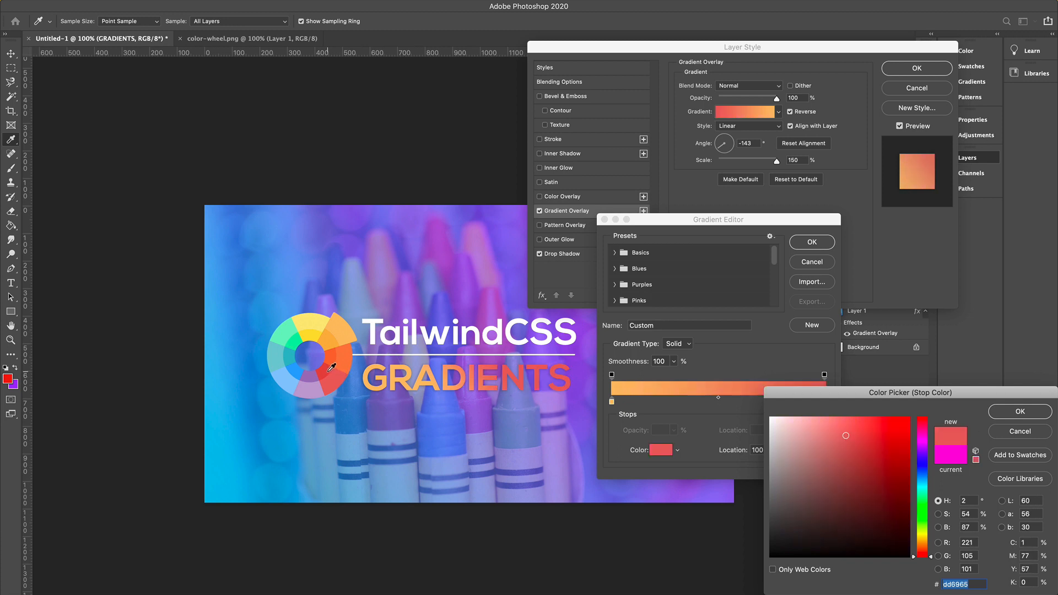
click(309, 386)
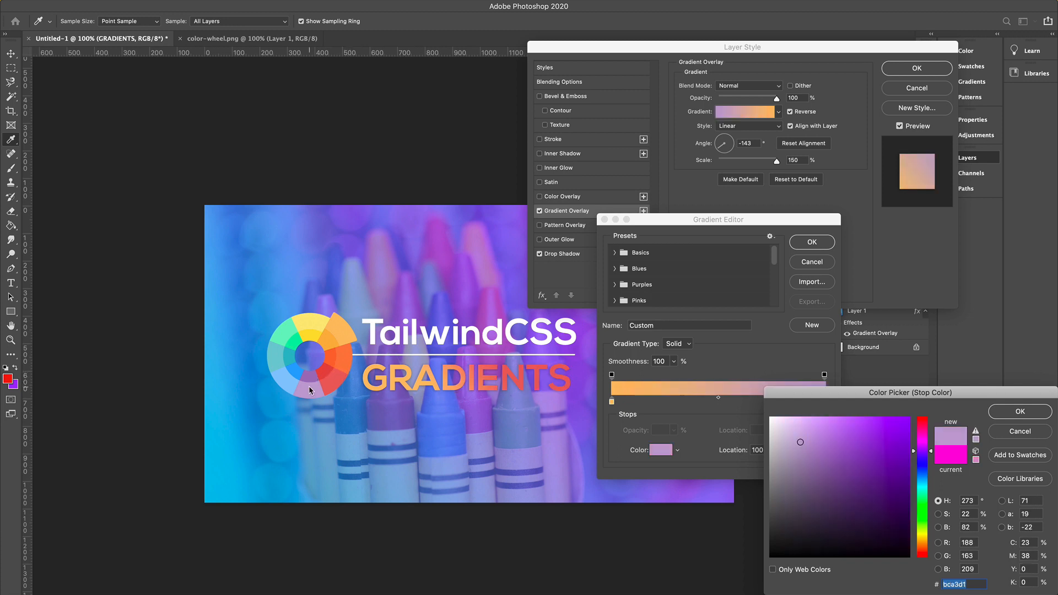
click(1007, 430)
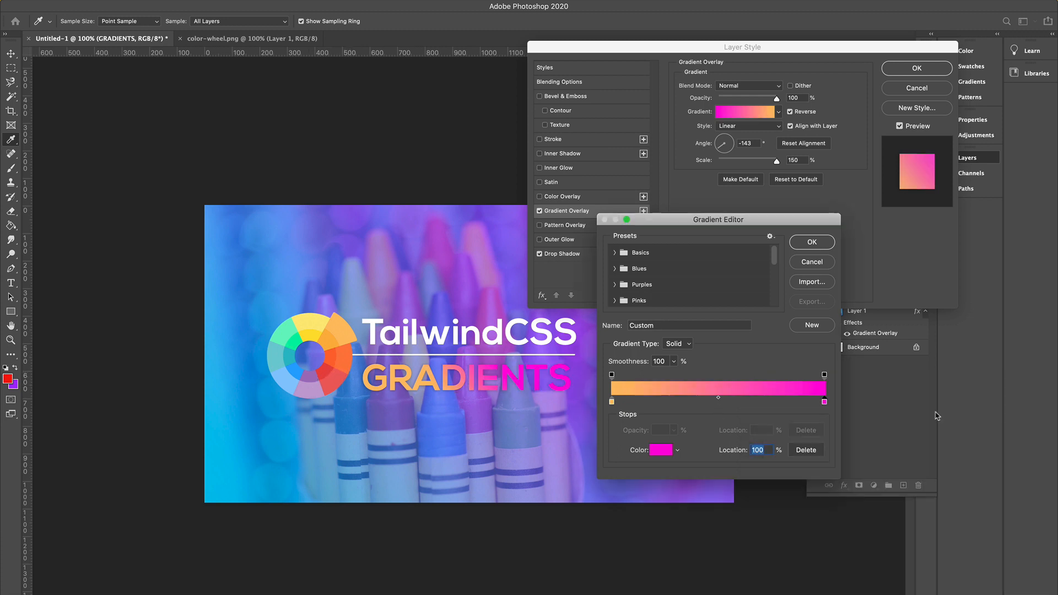
click(813, 243)
click(924, 65)
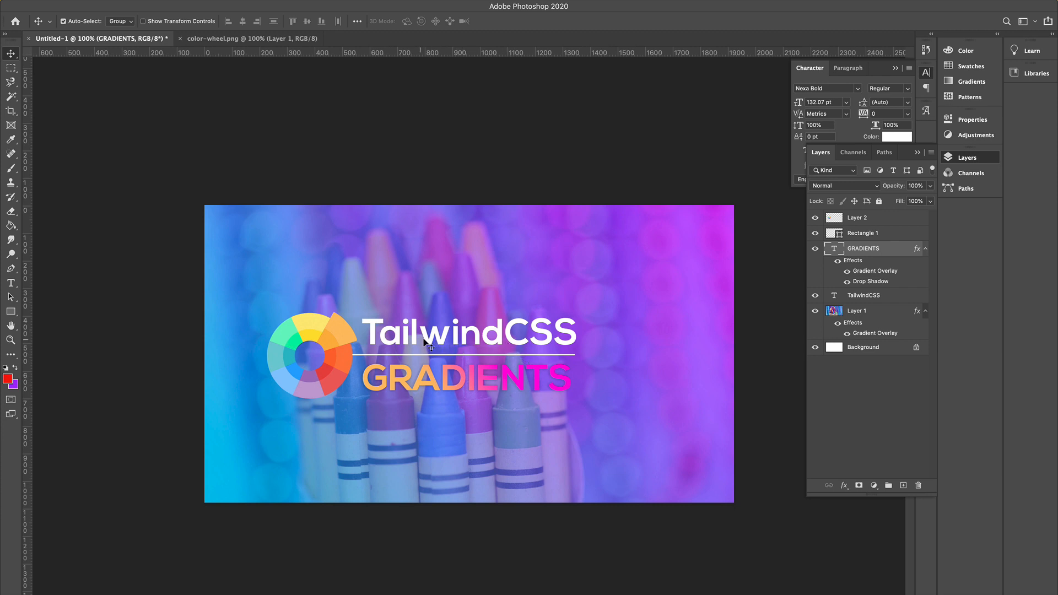
Scale the TailwindCSS and GRADIENTS titles down together with Free Transform and nudge them slightly down.
click(861, 296)
mouse_move(150, 7)
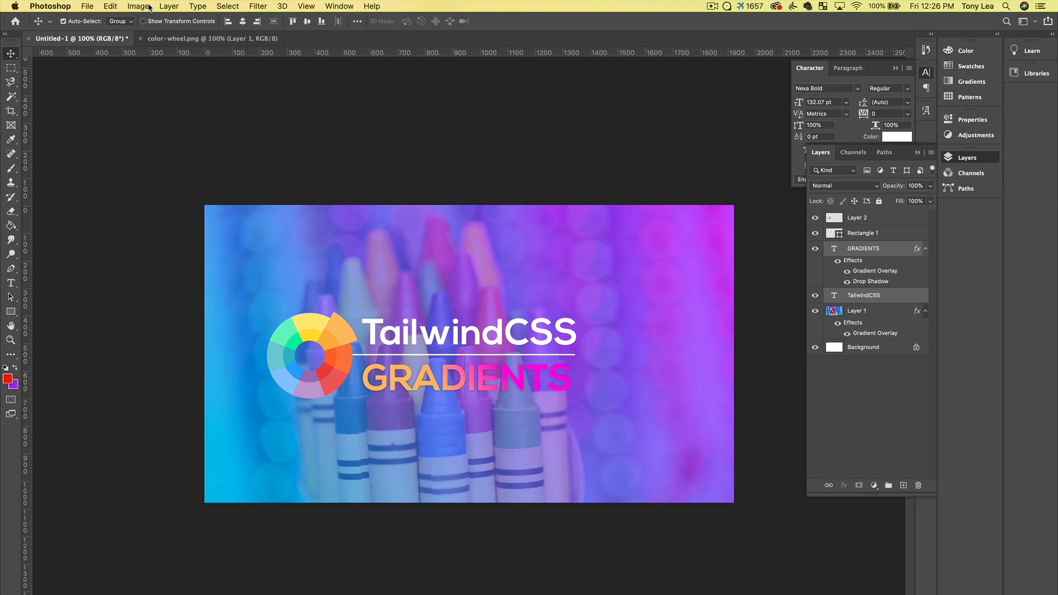
click(116, 8)
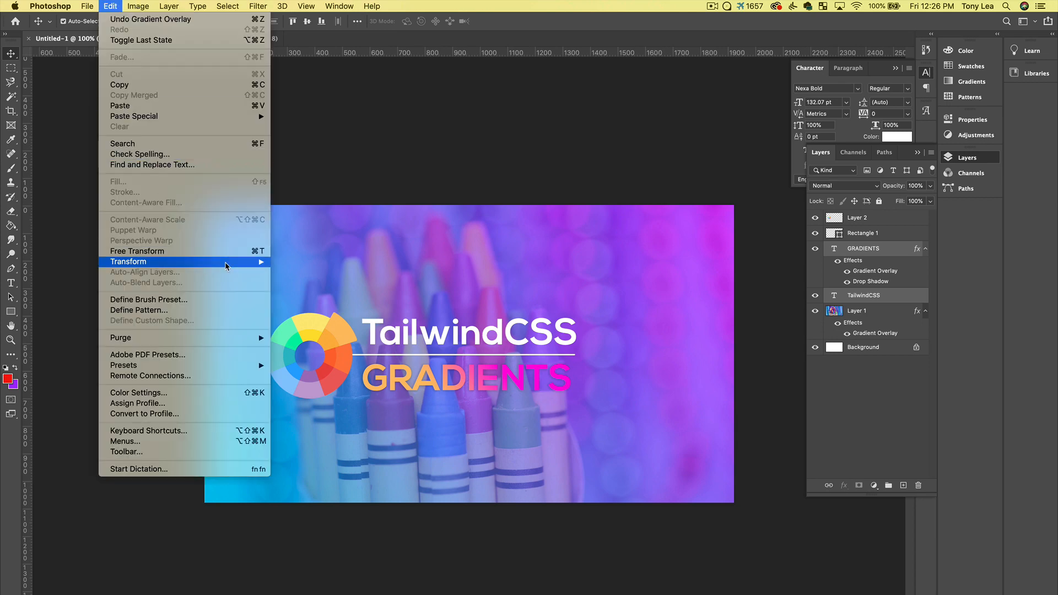
mouse_move(227, 263)
click(293, 279)
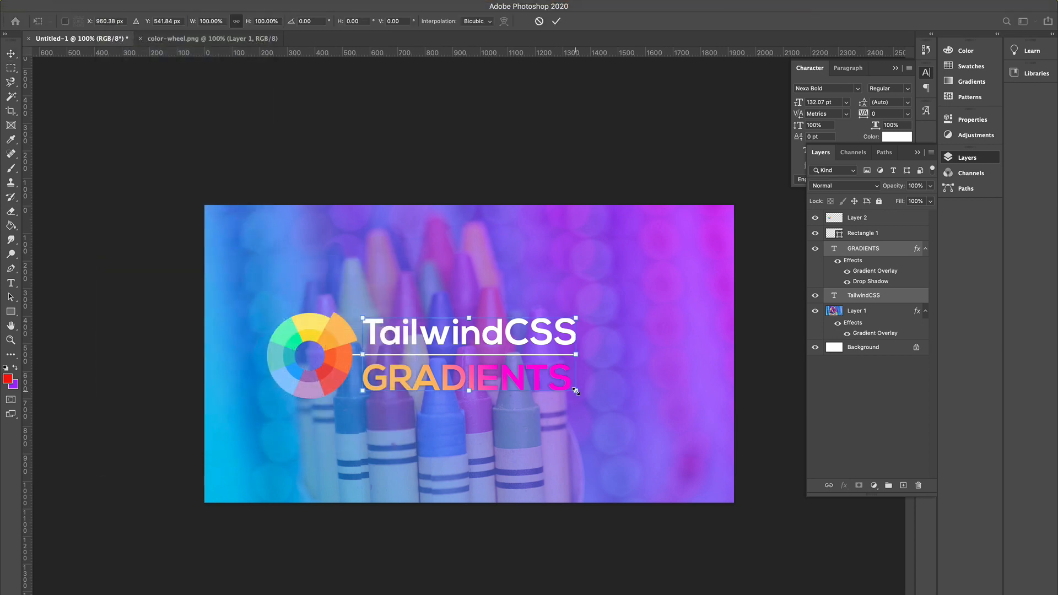
drag(576, 391, 517, 379)
click(10, 54)
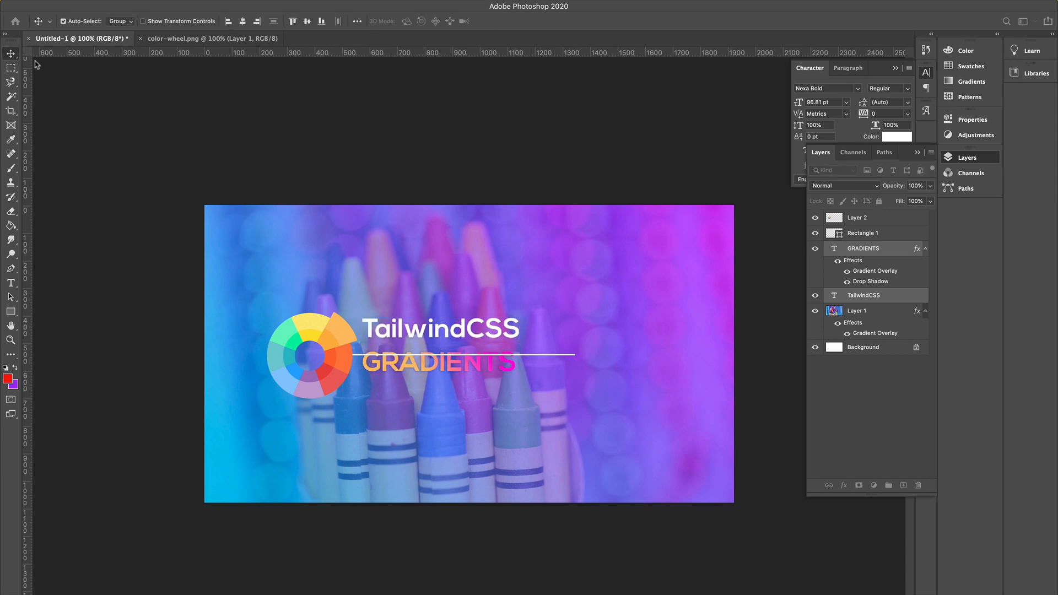
drag(443, 331, 443, 341)
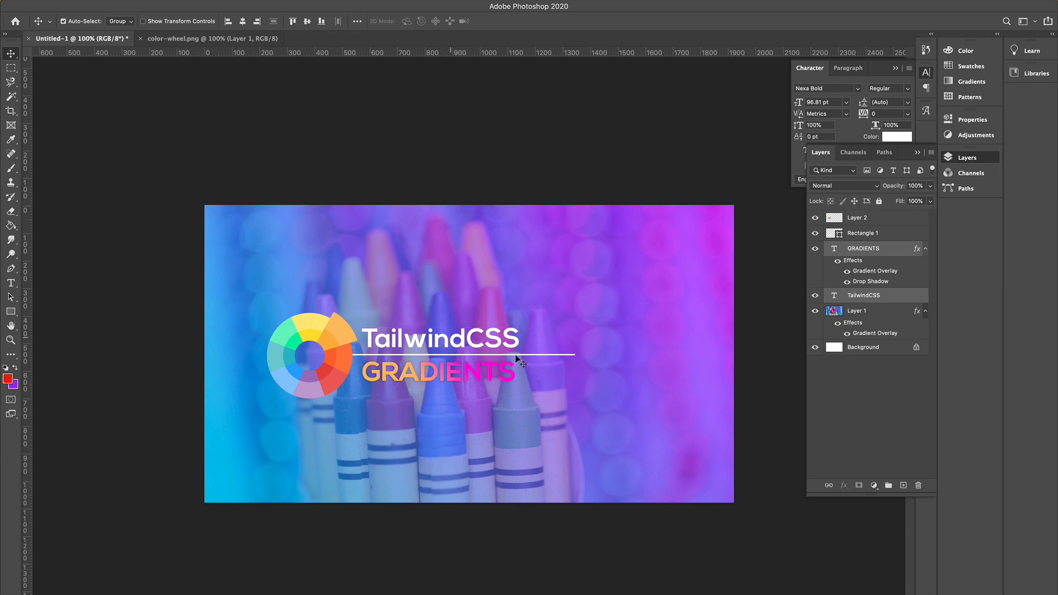
Shorten the divider line with Free Transform to about 77% width to match the smaller titles.
click(863, 234)
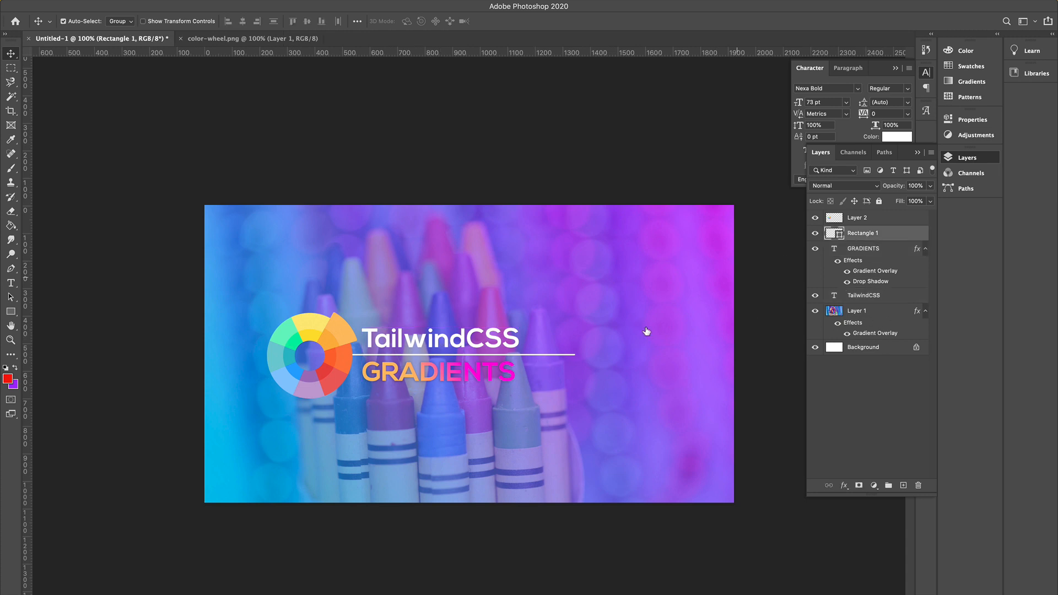
click(111, 6)
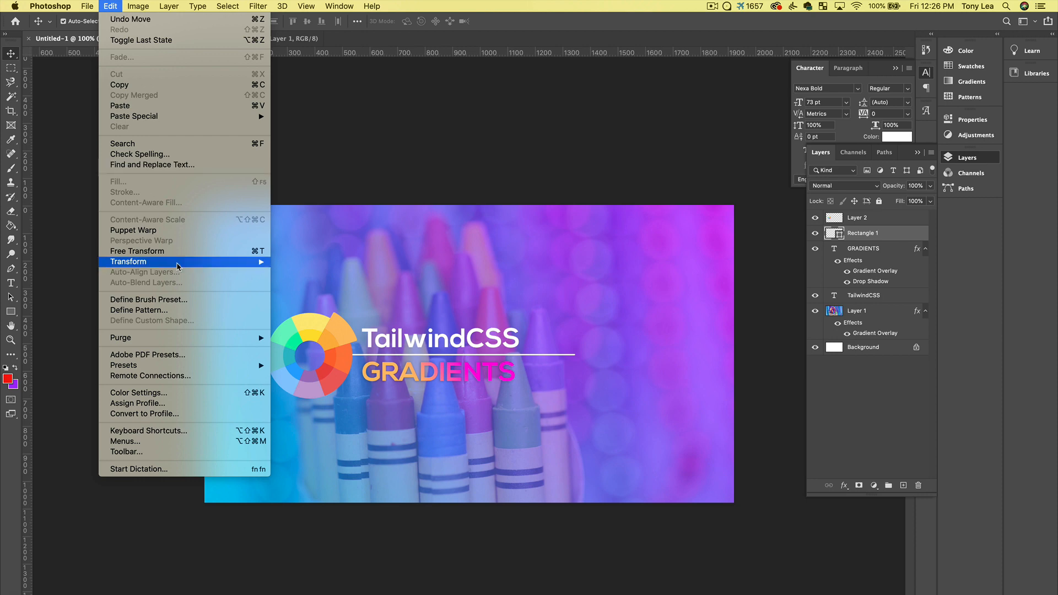
mouse_move(243, 262)
click(294, 278)
scroll(530, 316, up, 3)
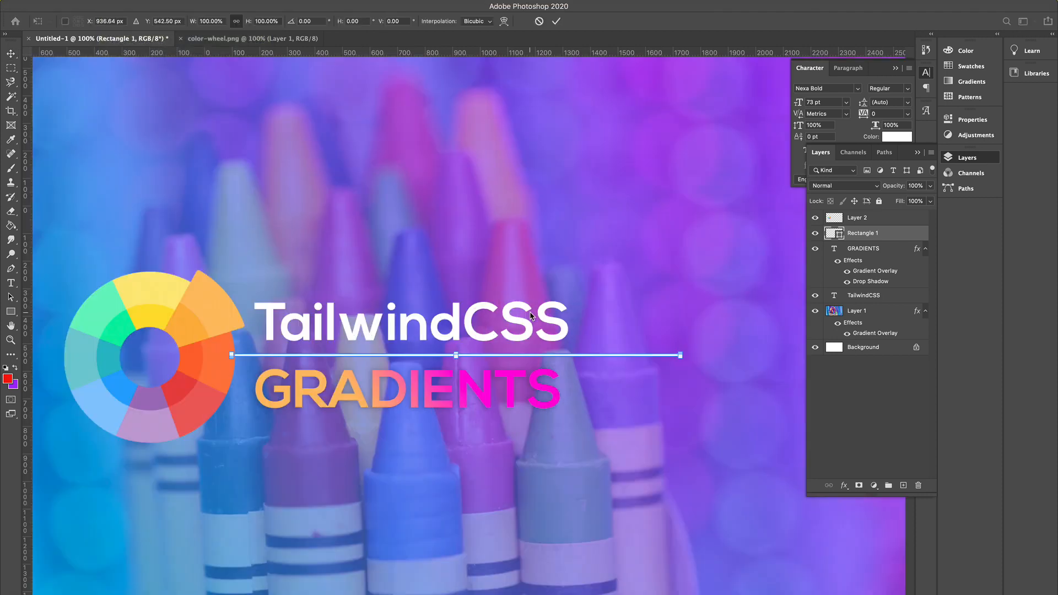
scroll(531, 316, right, 3)
scroll(582, 329, left, 3)
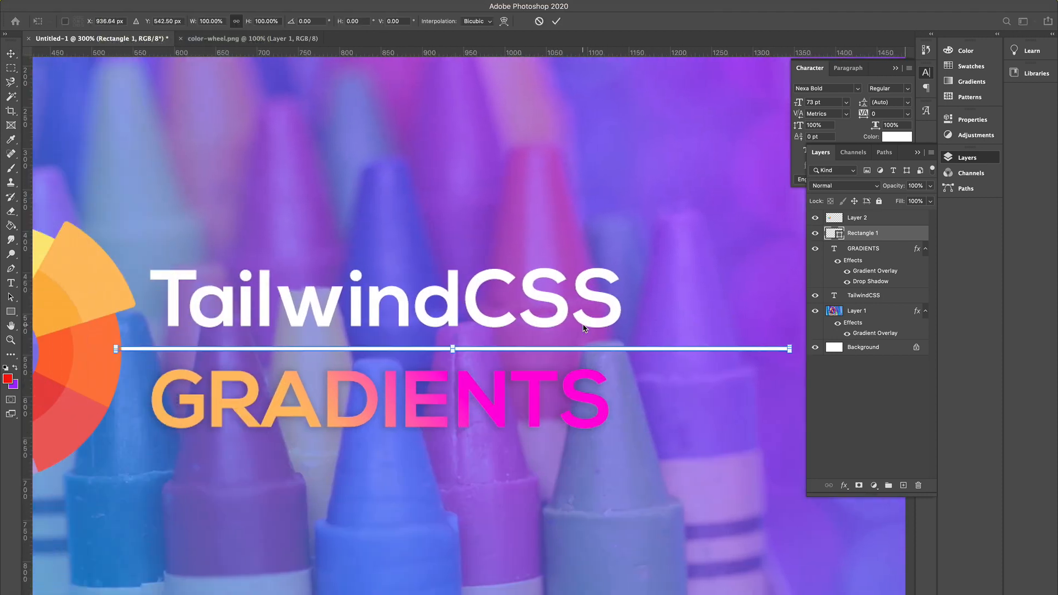
scroll(634, 337, right, 3)
drag(672, 349, 519, 350)
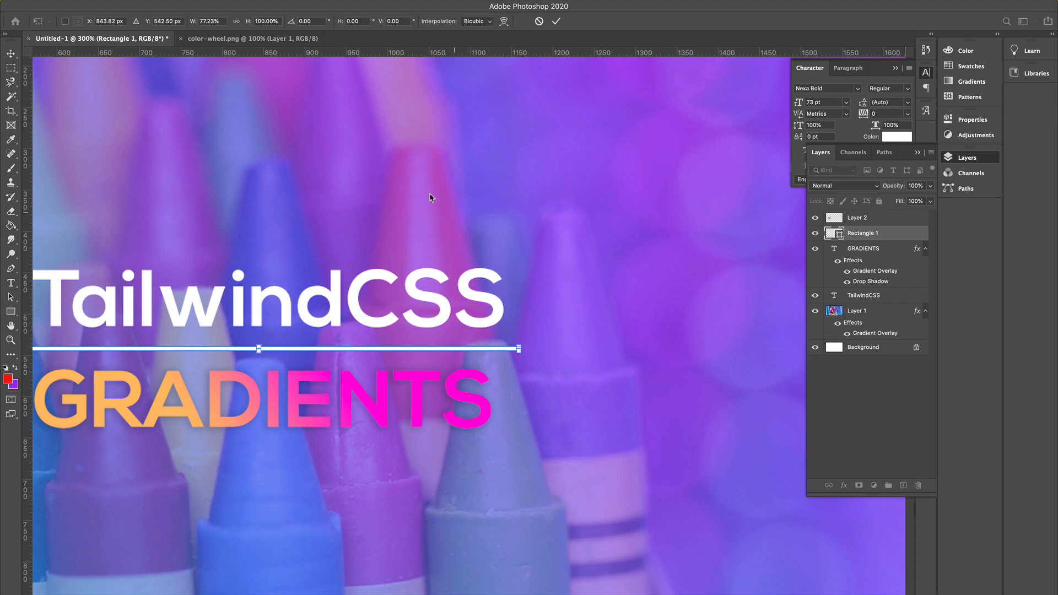
click(10, 54)
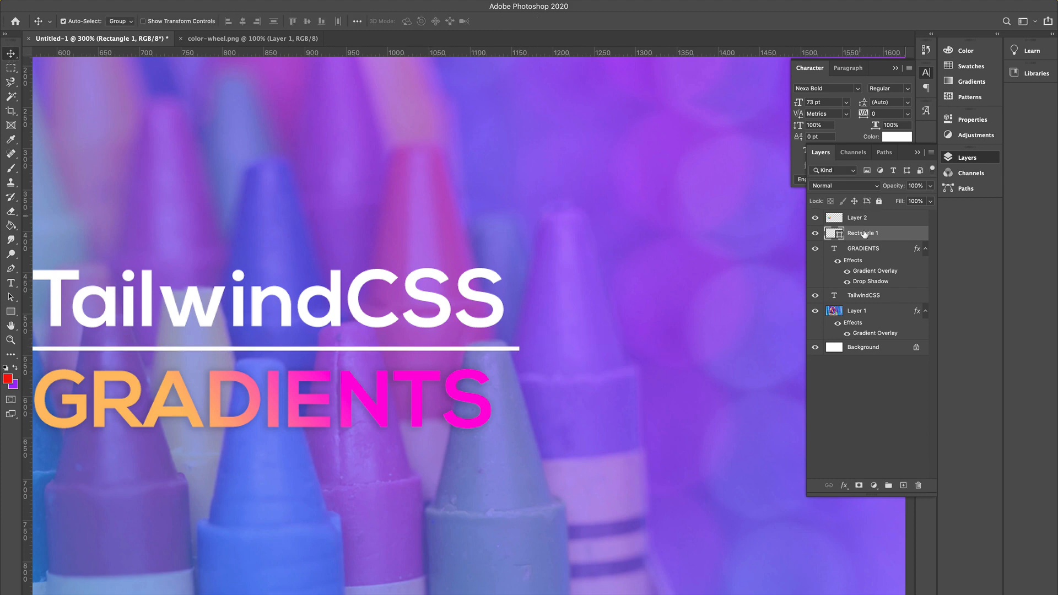
Nudge both title layers slightly right so they line up with the divider.
click(869, 251)
shift+click(863, 295)
scroll(689, 319, left, 5)
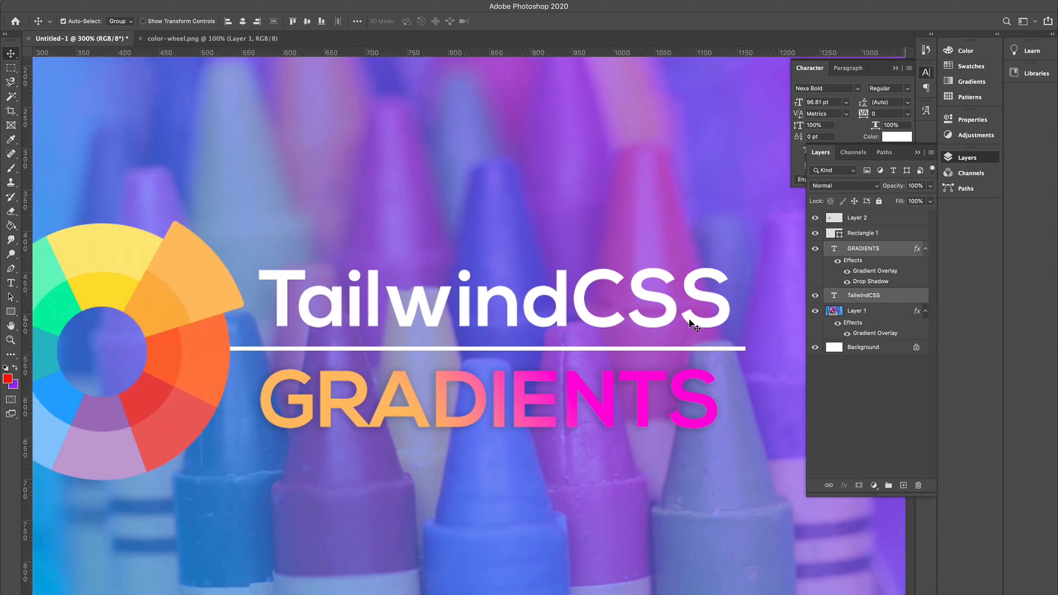
key(shift+Right)
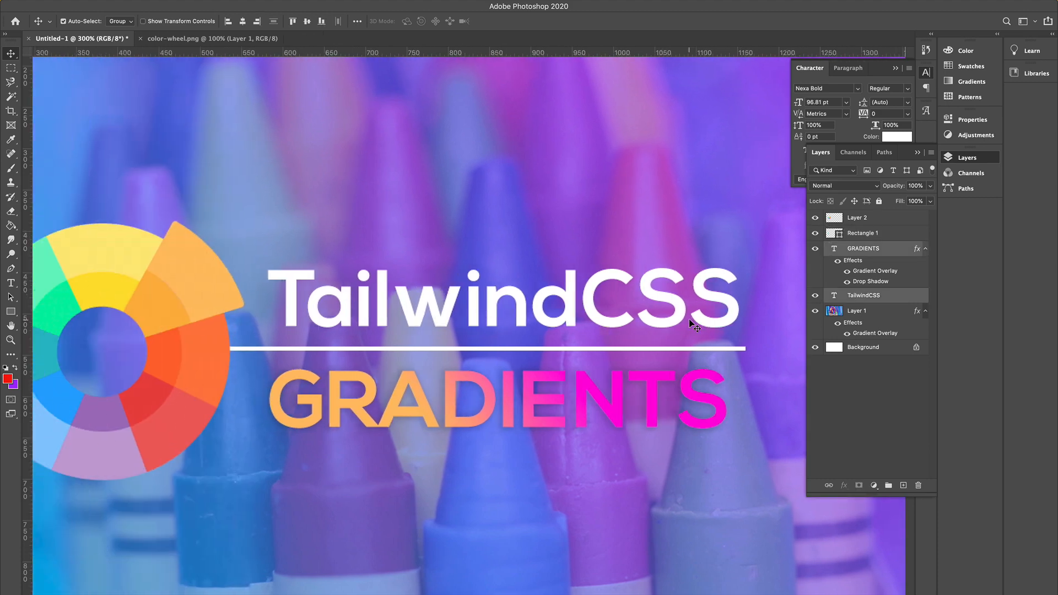
key(super+1)
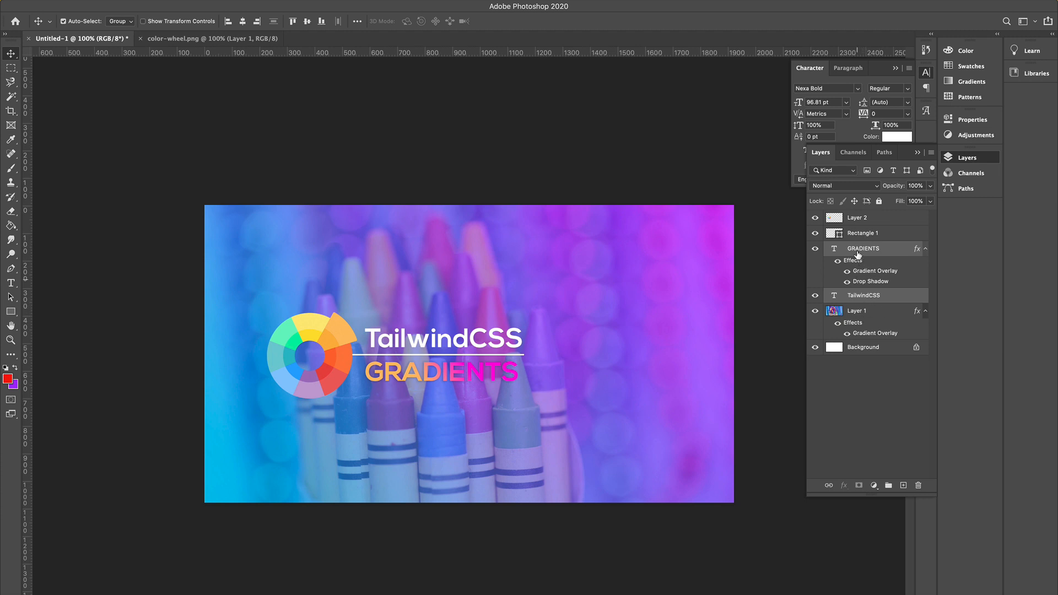
Group the color wheel, divider and both title layers into one group.
shift+click(863, 220)
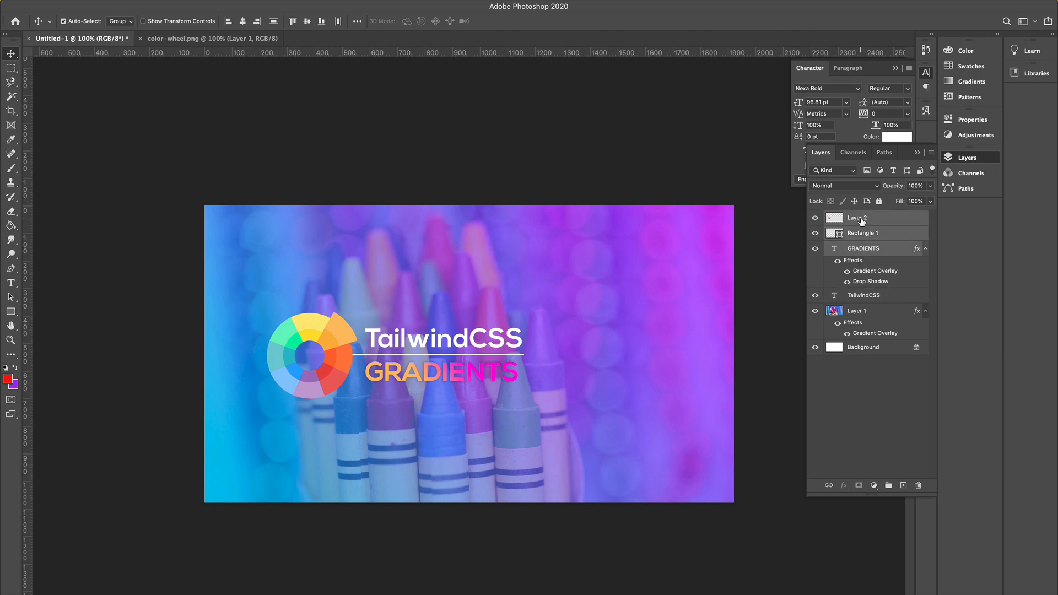
shift+click(861, 296)
key(super+g)
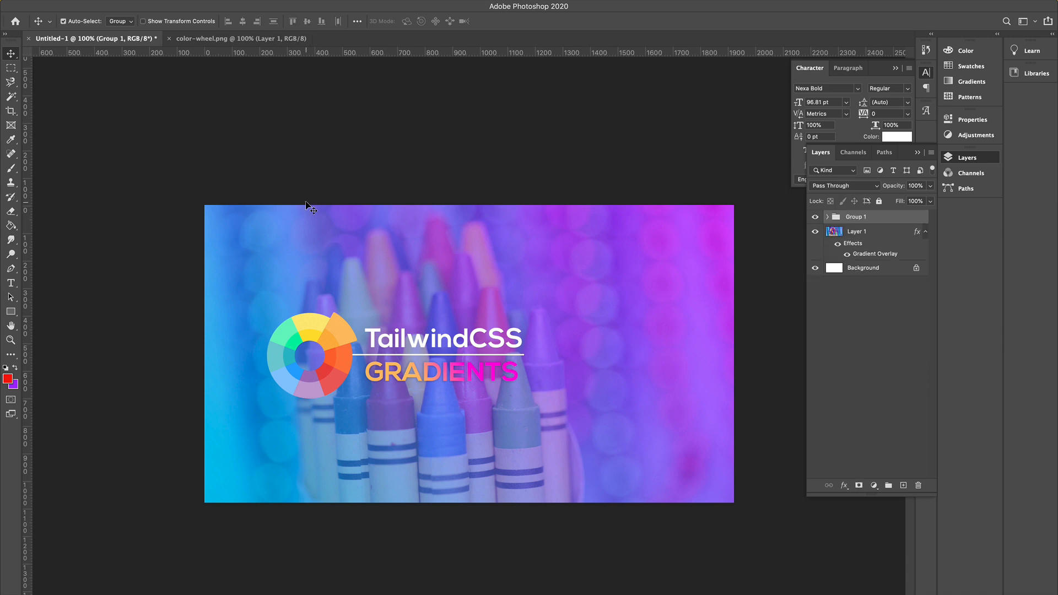
Move the grouped logo and titles about 70 px right toward the canvas centre.
drag(415, 361, 456, 370)
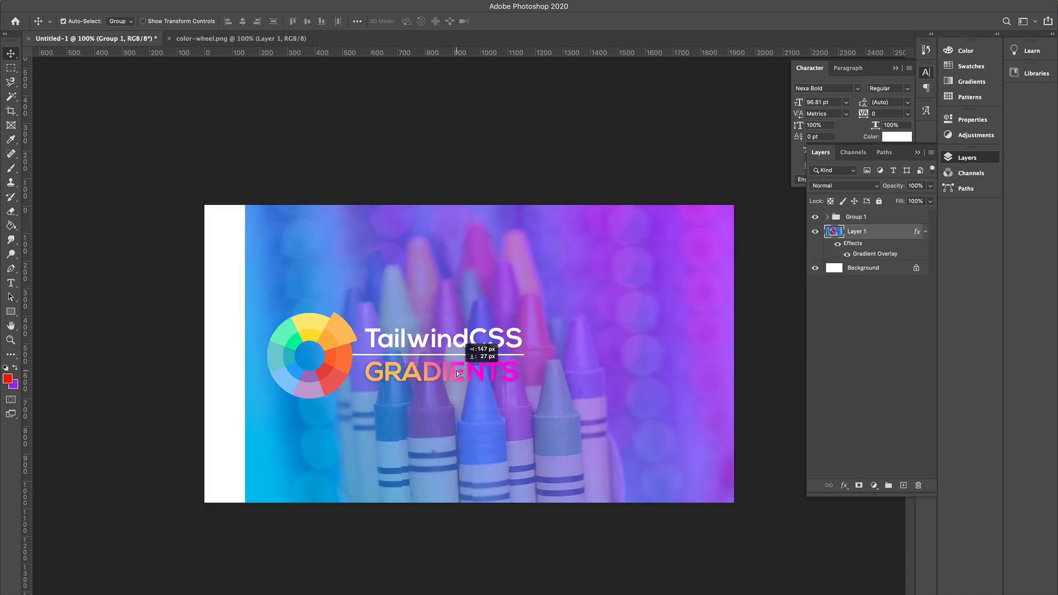
key(super+z)
click(865, 219)
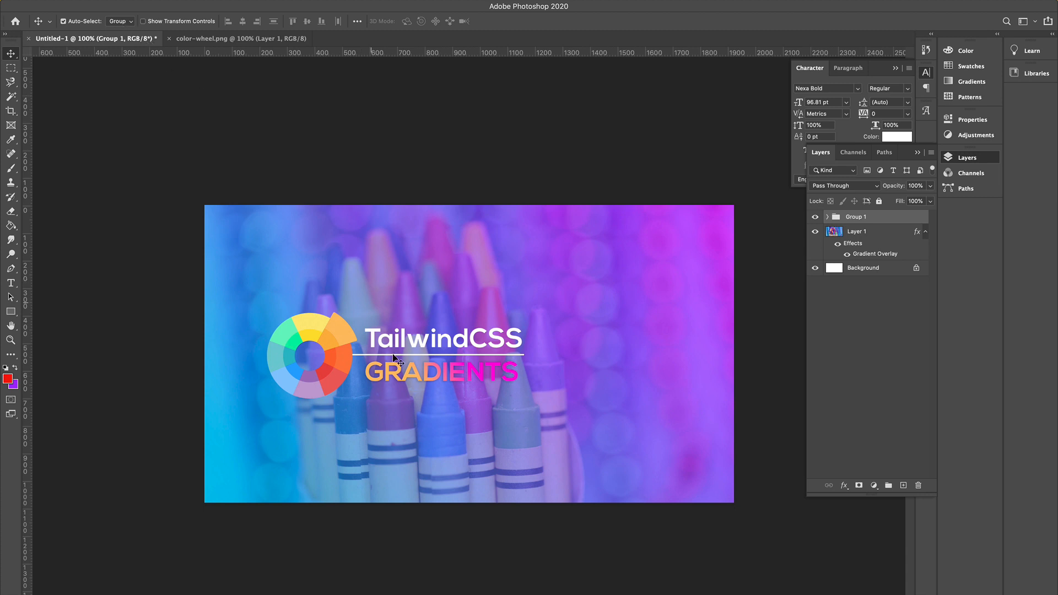
drag(343, 368, 418, 372)
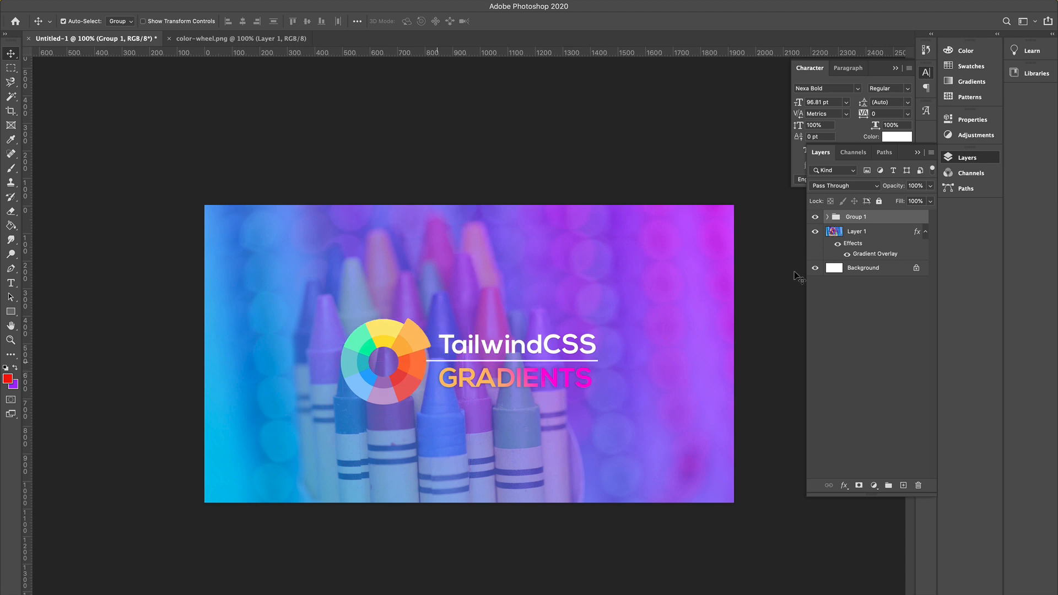
Align the group vertically centred with the crayon photo layer and nudge it slightly left.
click(855, 232)
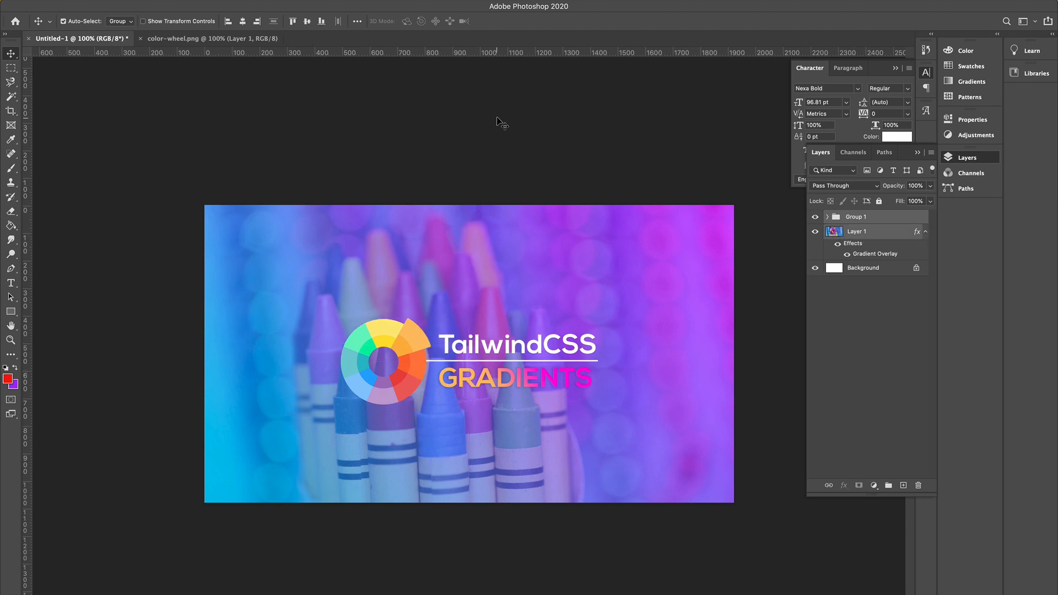
click(308, 24)
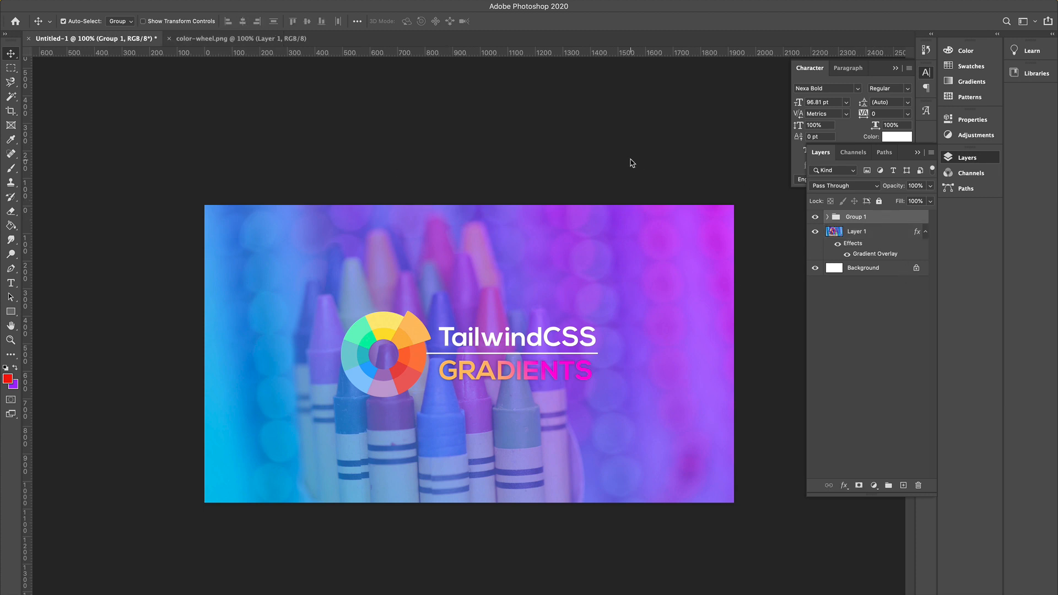
key(shift+Left)
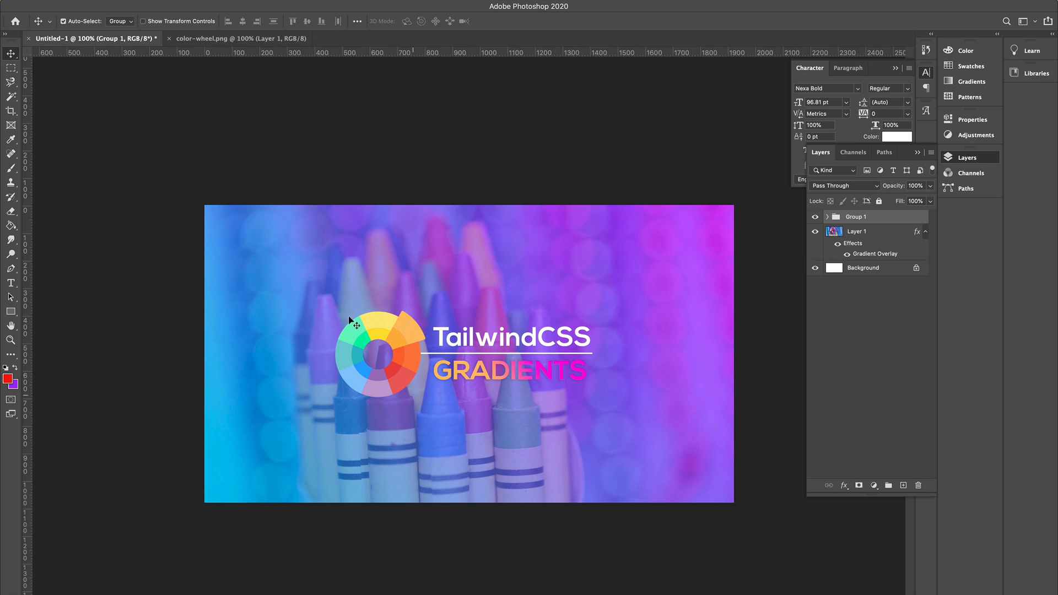
Add a new empty layer directly above the crayon photo layer.
click(858, 237)
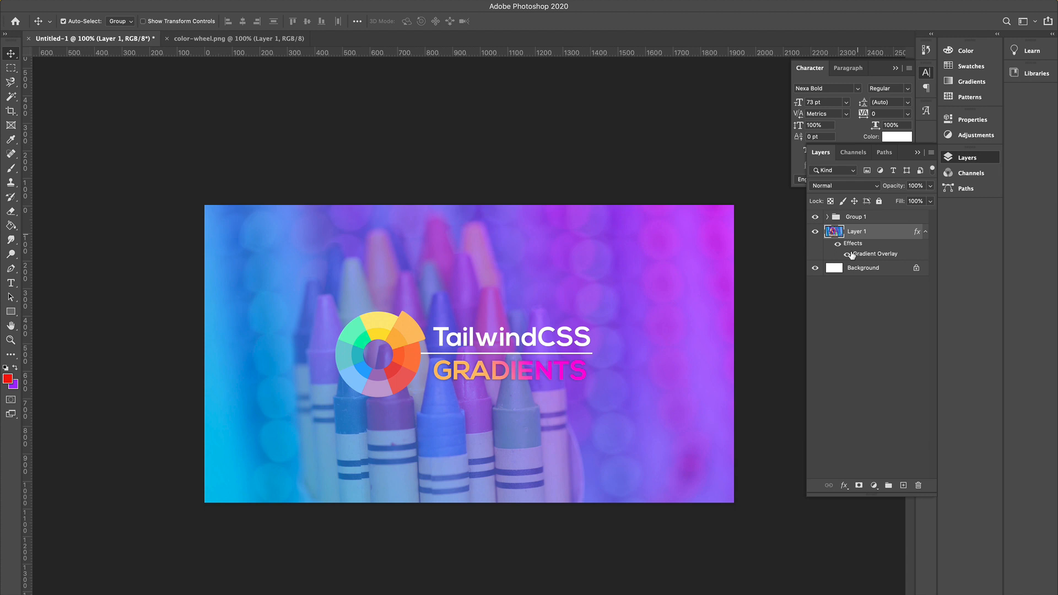
click(903, 485)
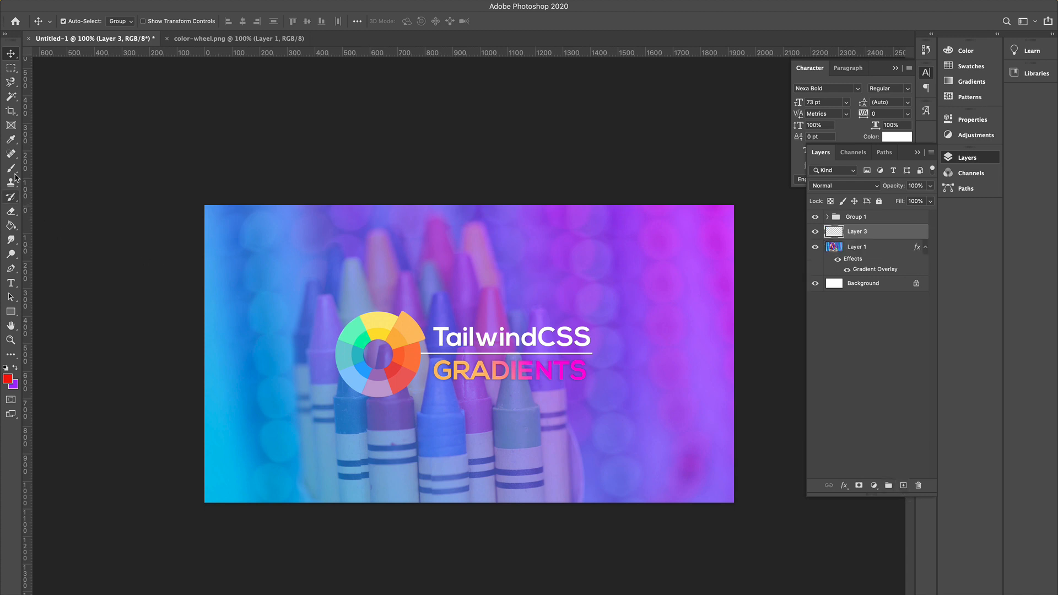
Fill the new layer with red and apply a near-black #0e0e0e Color Overlay effect to it.
click(10, 226)
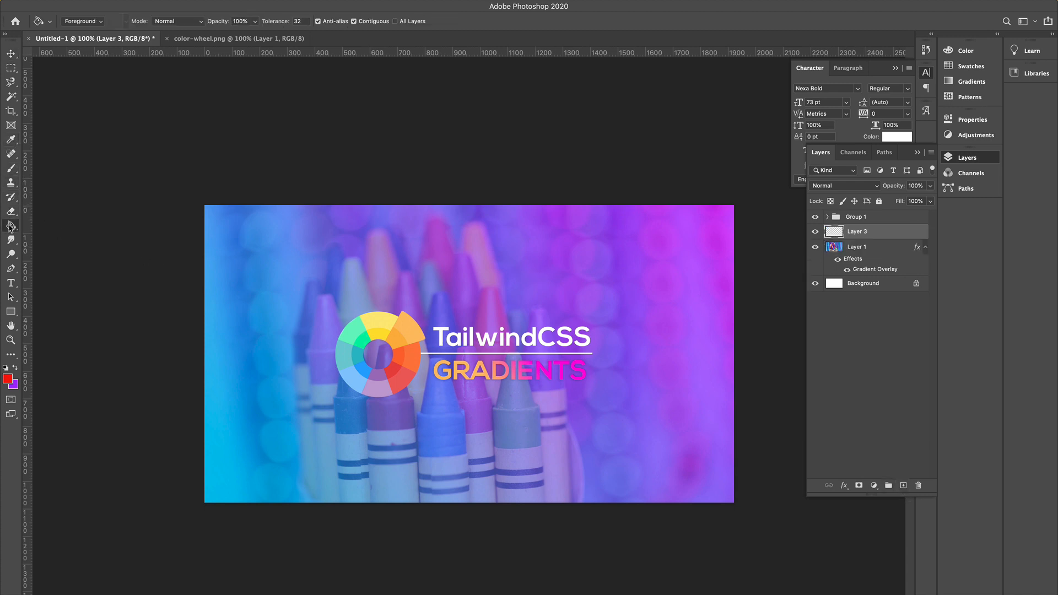
click(309, 289)
click(844, 486)
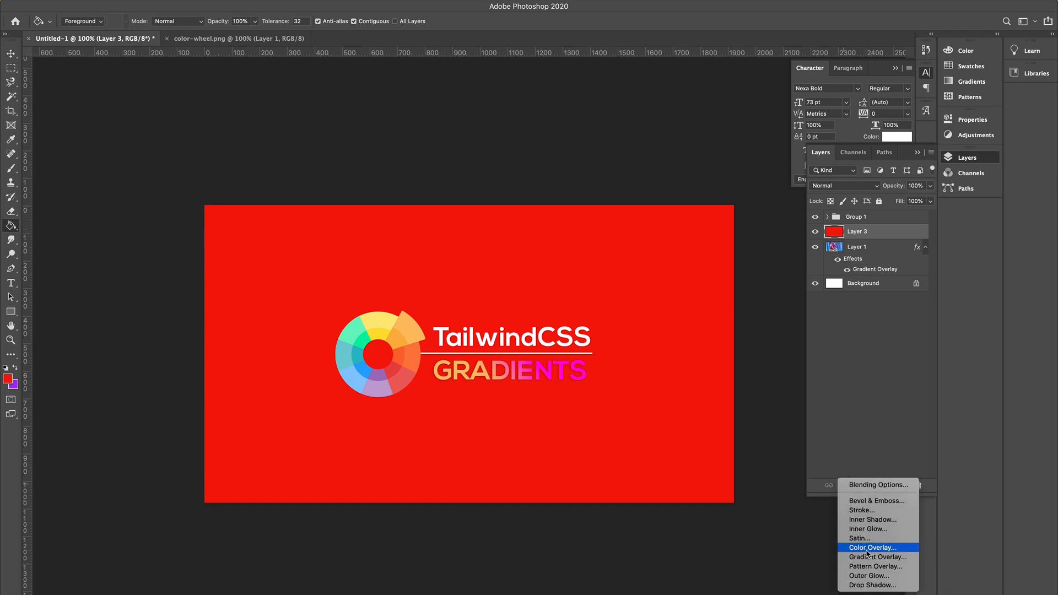
click(873, 547)
click(792, 87)
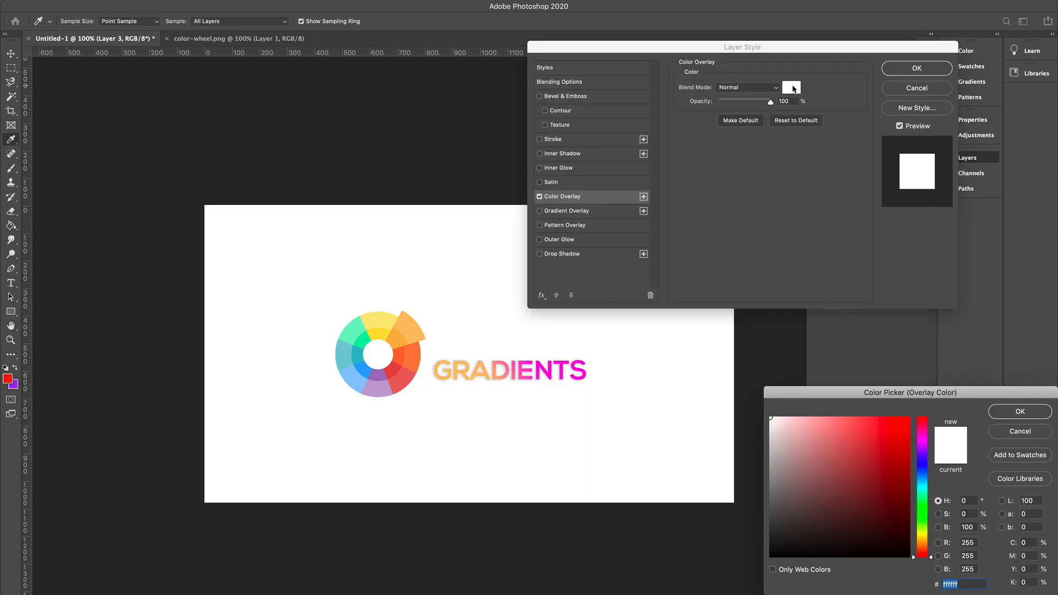
drag(819, 432, 747, 549)
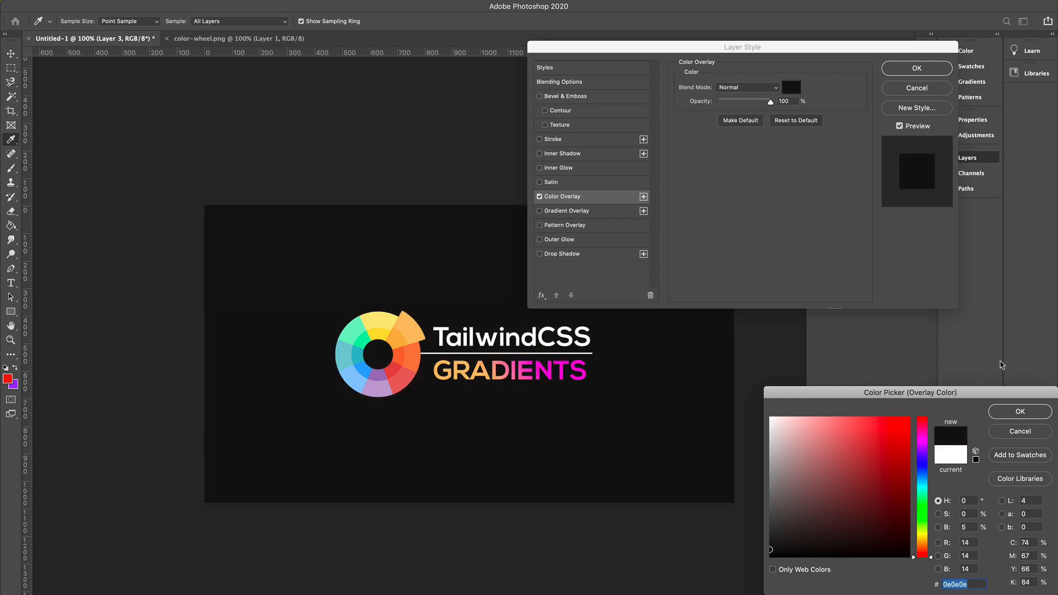
click(1020, 412)
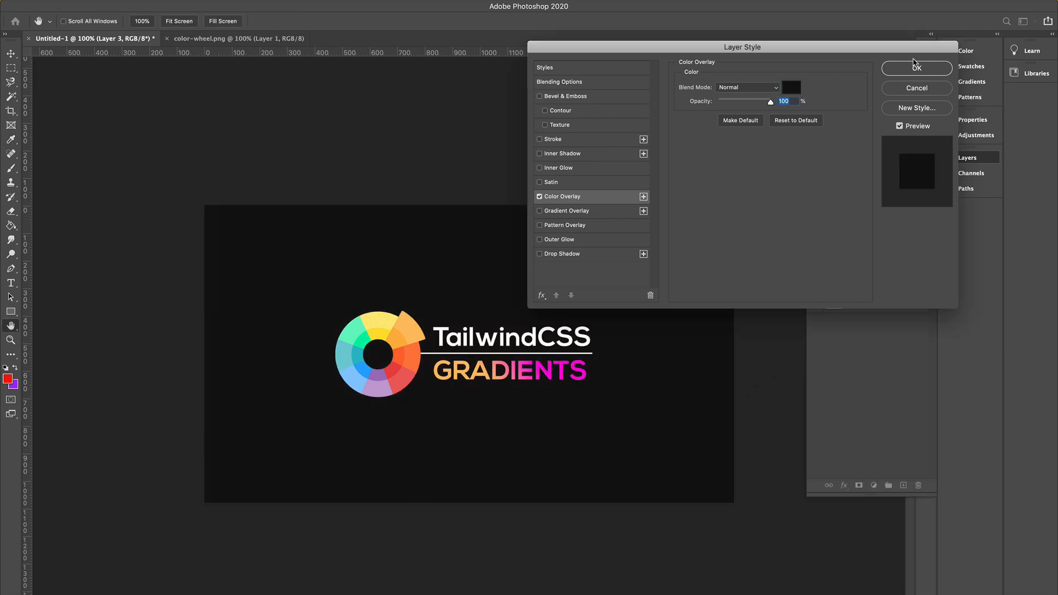
click(915, 69)
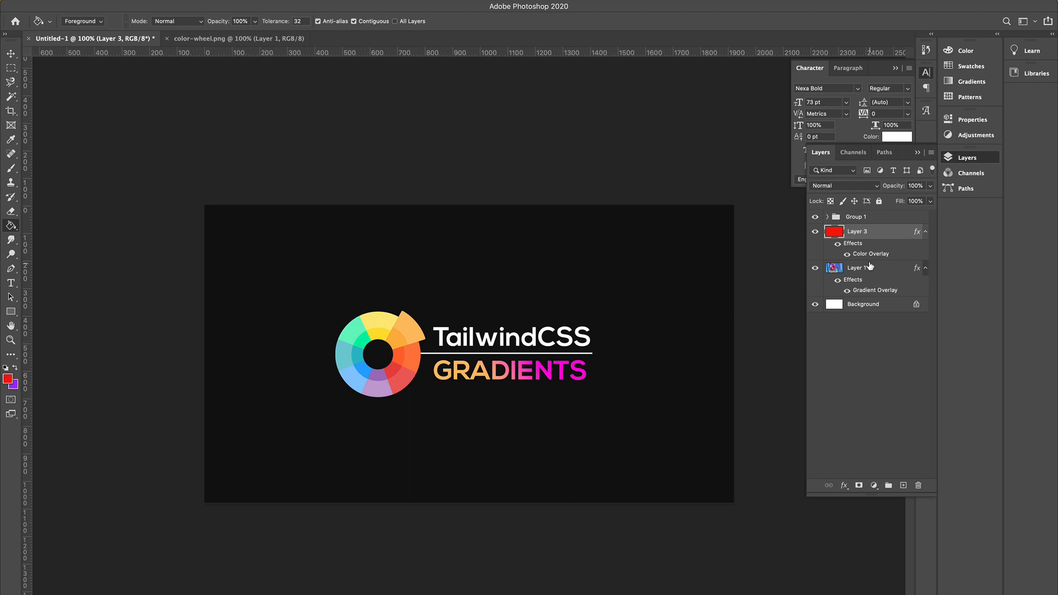
Set the dark overlay layer's opacity to 61%.
click(930, 187)
drag(931, 200, 910, 203)
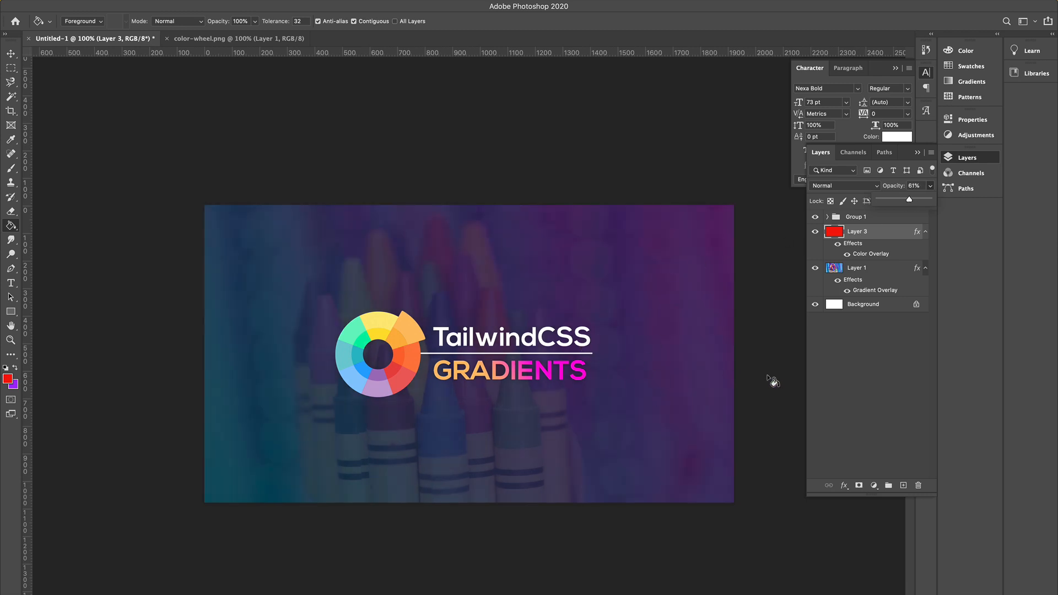
Move the logo and title group slightly right and down on the canvas.
click(847, 219)
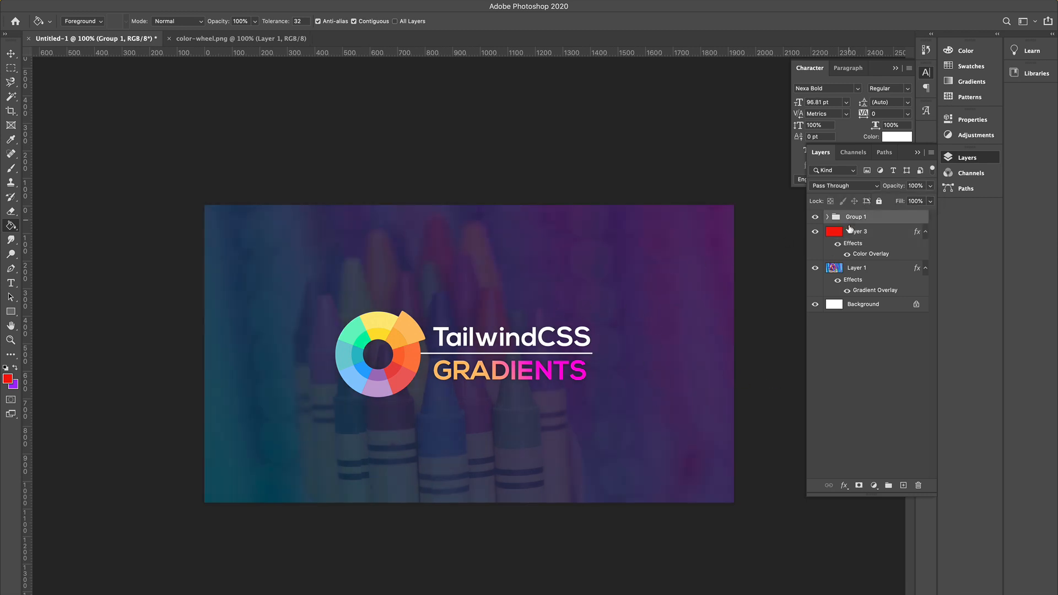
click(10, 53)
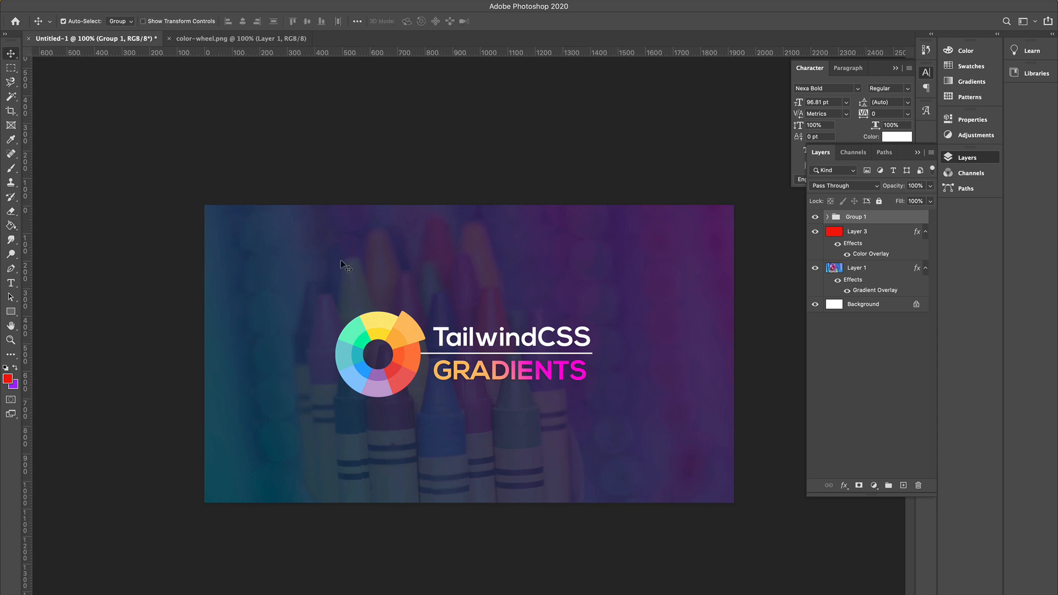
drag(458, 326, 474, 338)
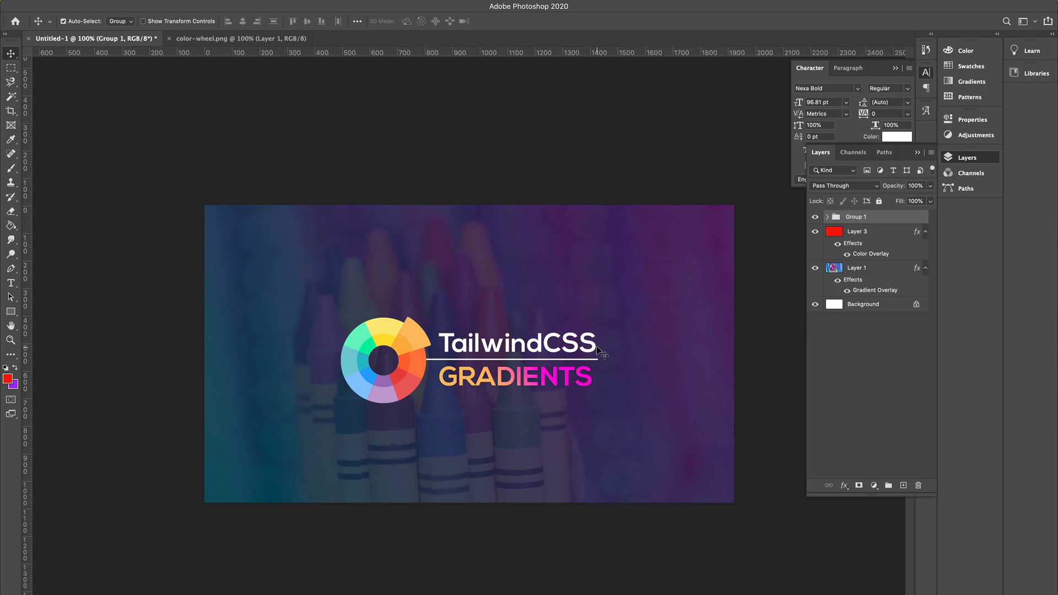
key(shift+Down)
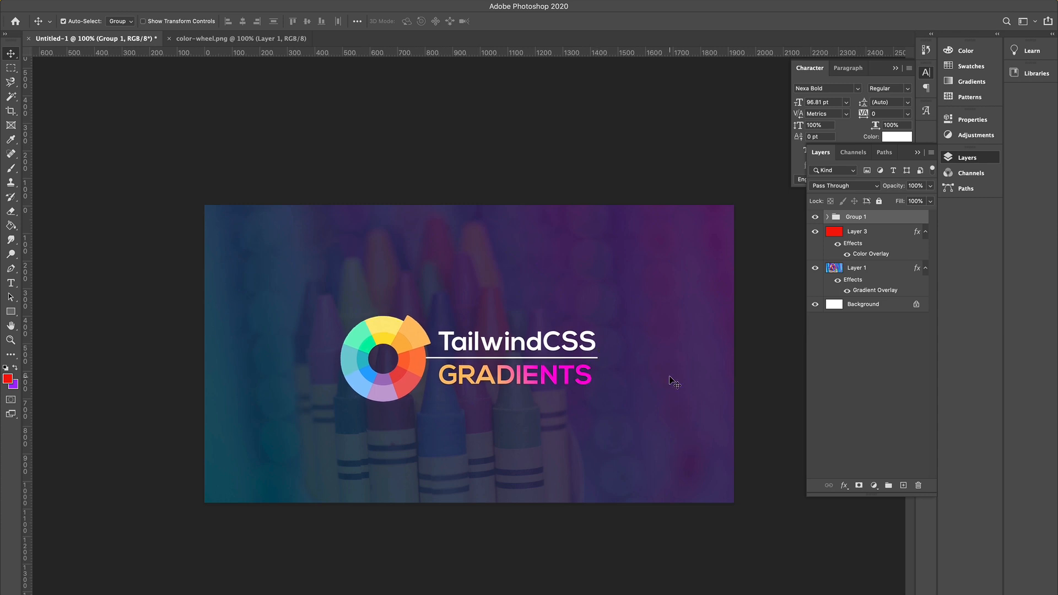
key(ctrl+plus)
key(ctrl+minus)
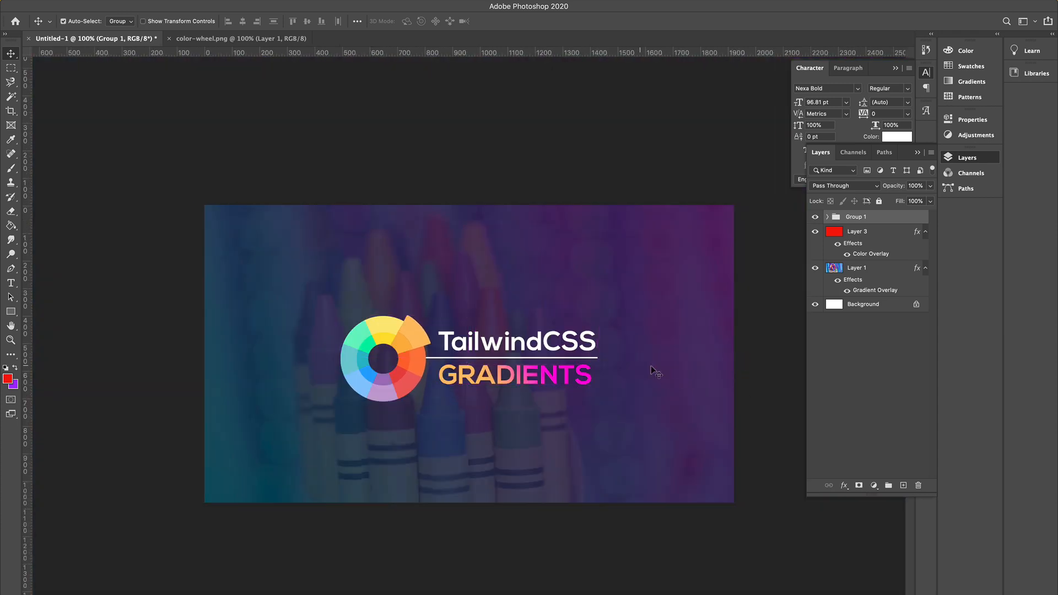